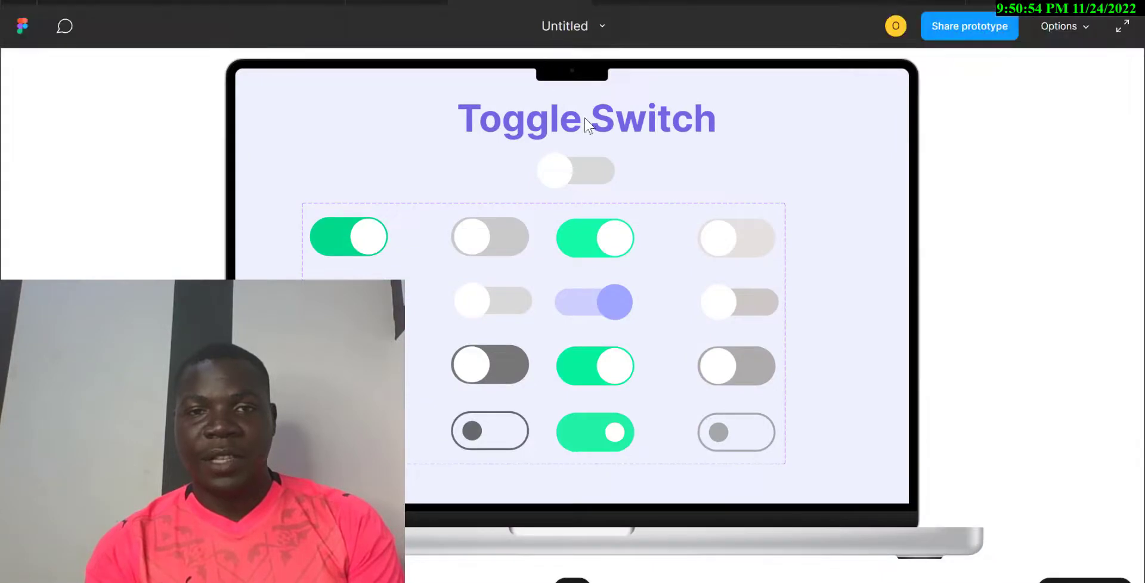
Switch the top toggle on in the MacBook Pro preview, then go back to the Figma file.
left_click(575, 182)
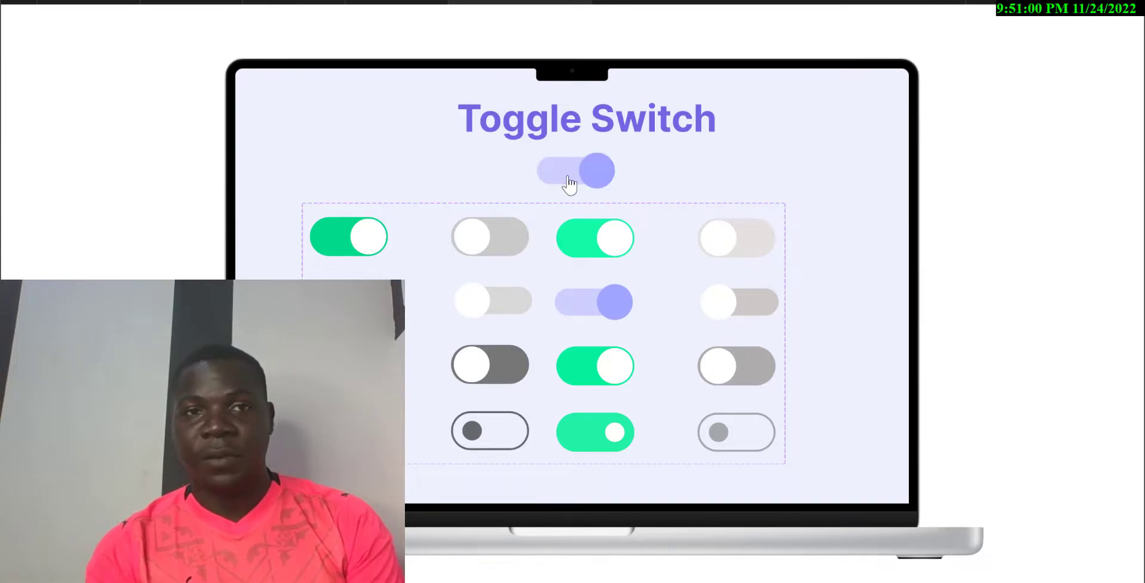
left_click(403, 1)
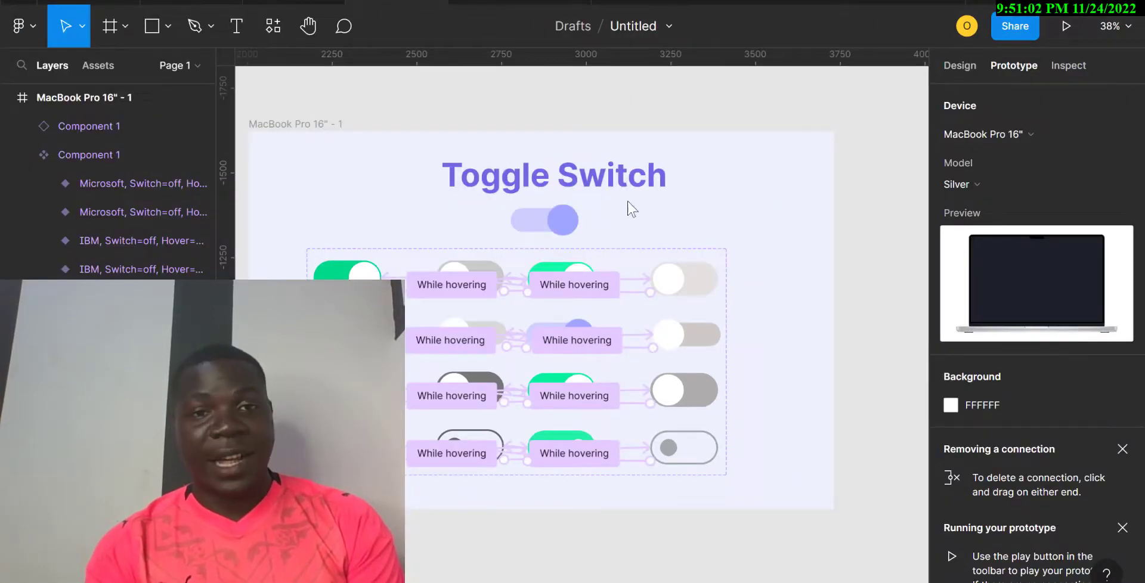
Select the toggle component set, then deselect it on the canvas.
left_click(599, 249)
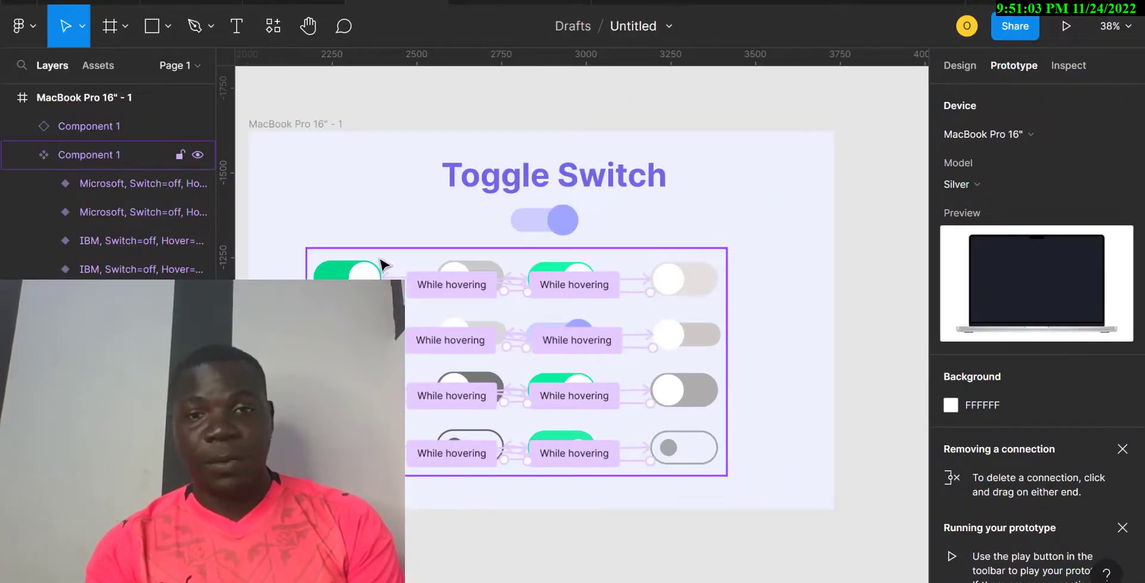
left_click(651, 230)
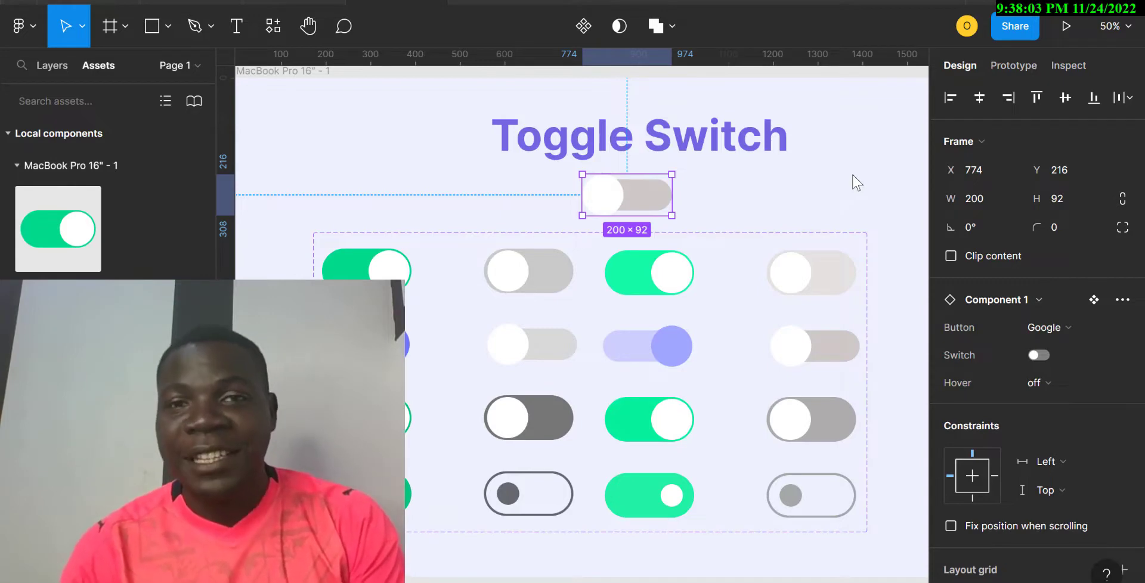
Set the toggle instance's Button property to IBM and try the Switch property.
left_click(1067, 326)
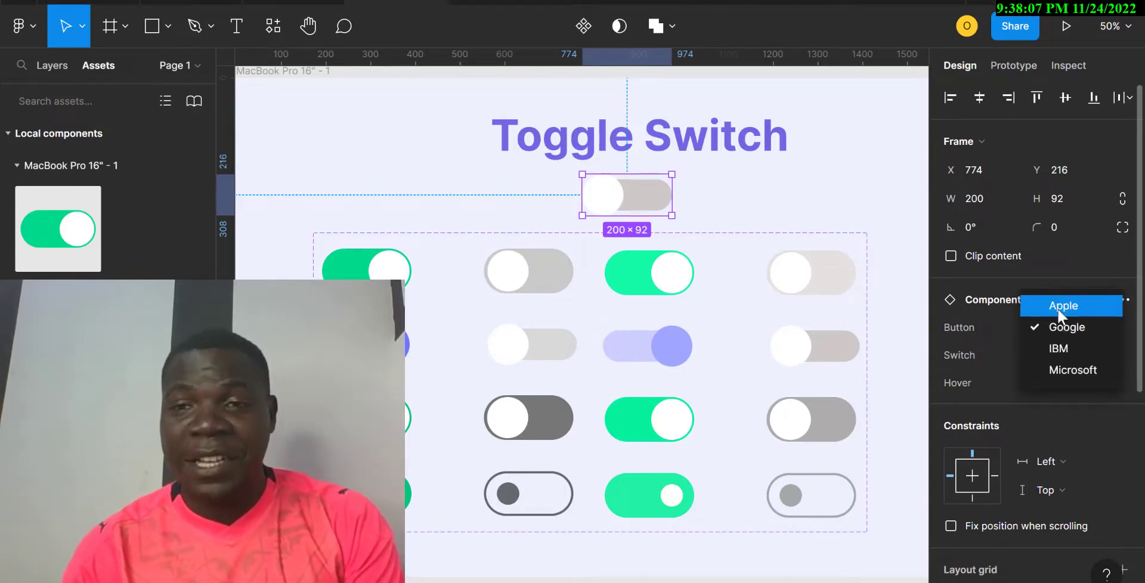
left_click(1061, 307)
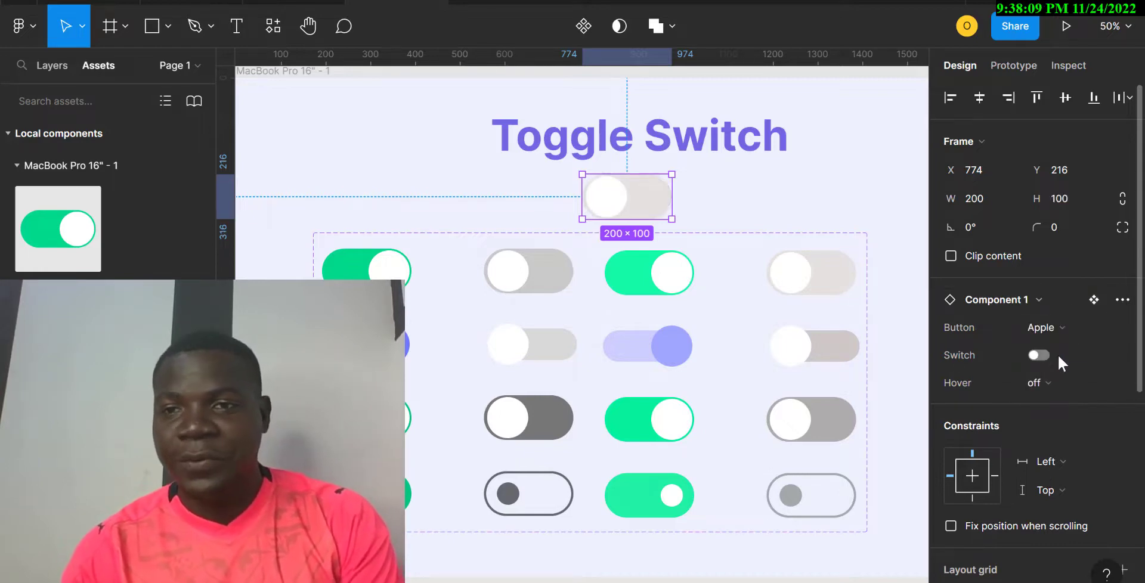
left_click(1098, 327)
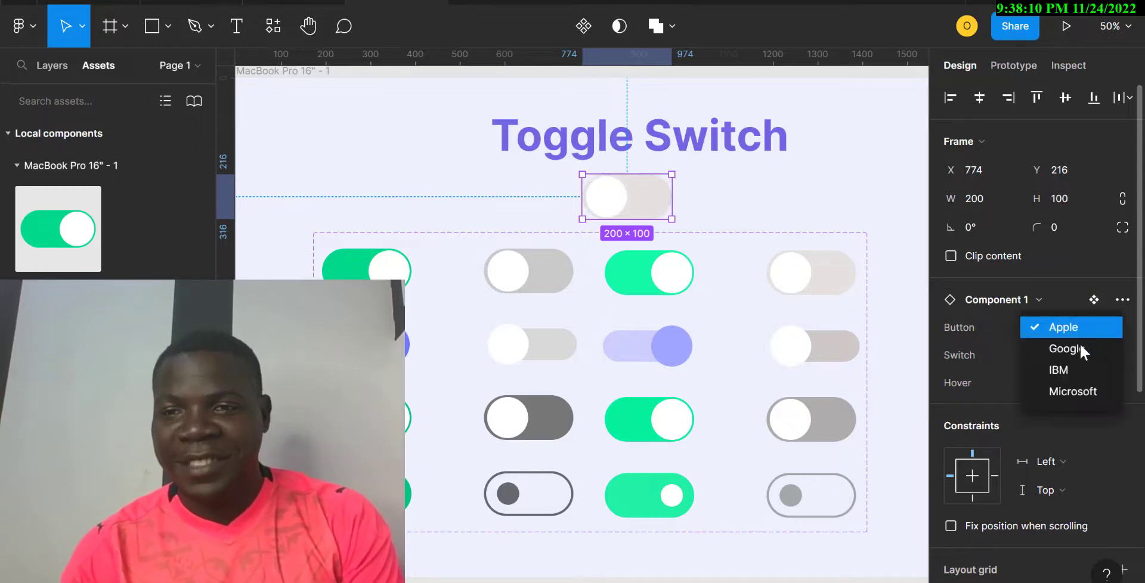
left_click(1064, 370)
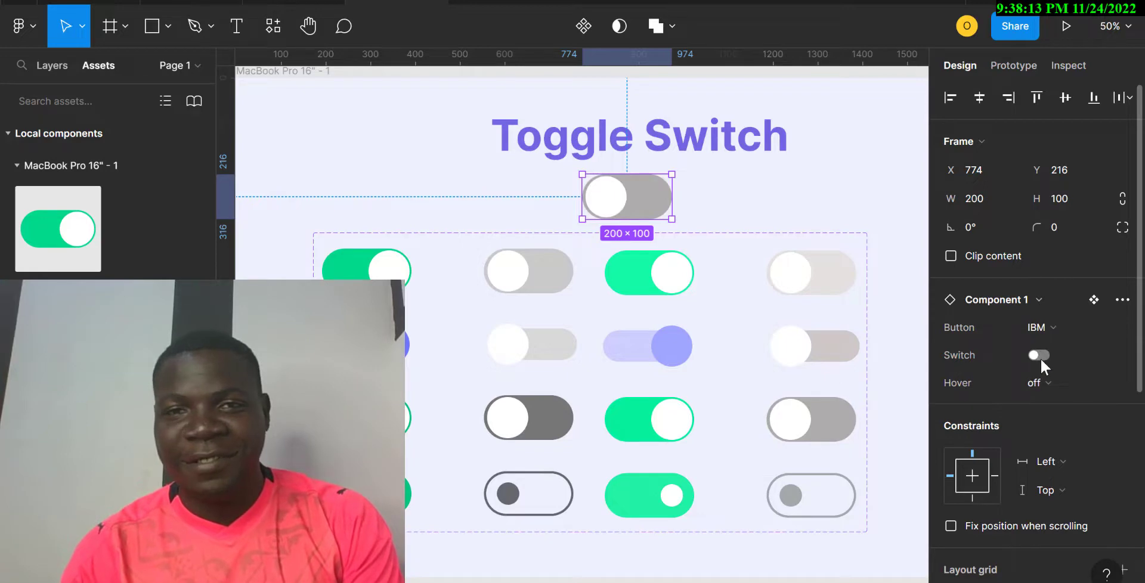
left_click(1040, 357)
left_click(1040, 358)
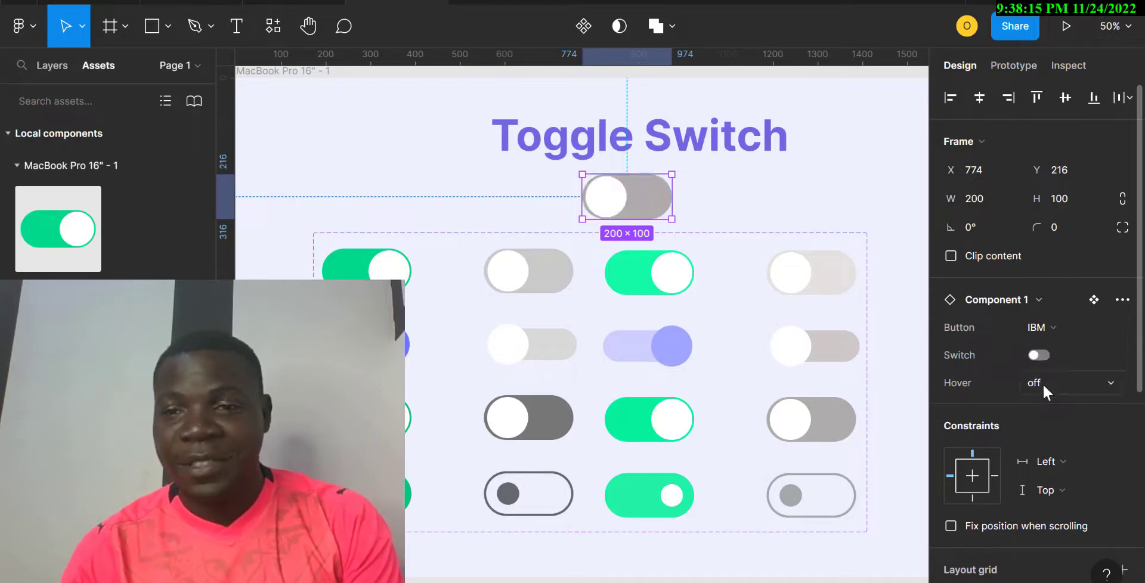
Set Hover to on so the toggle turns green, and present the prototype.
left_click(1042, 384)
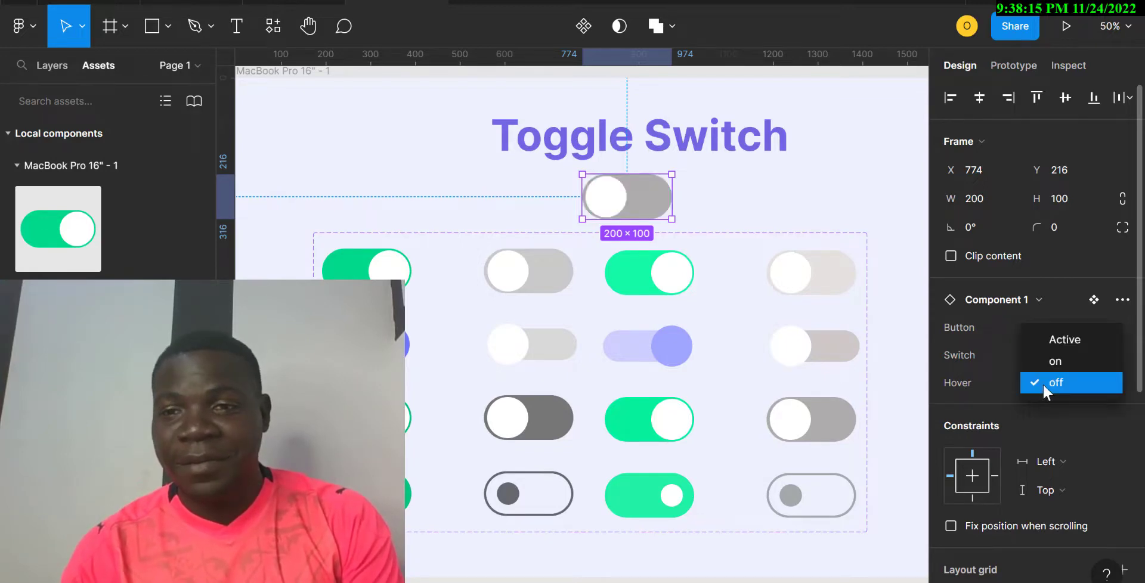
left_click(1081, 361)
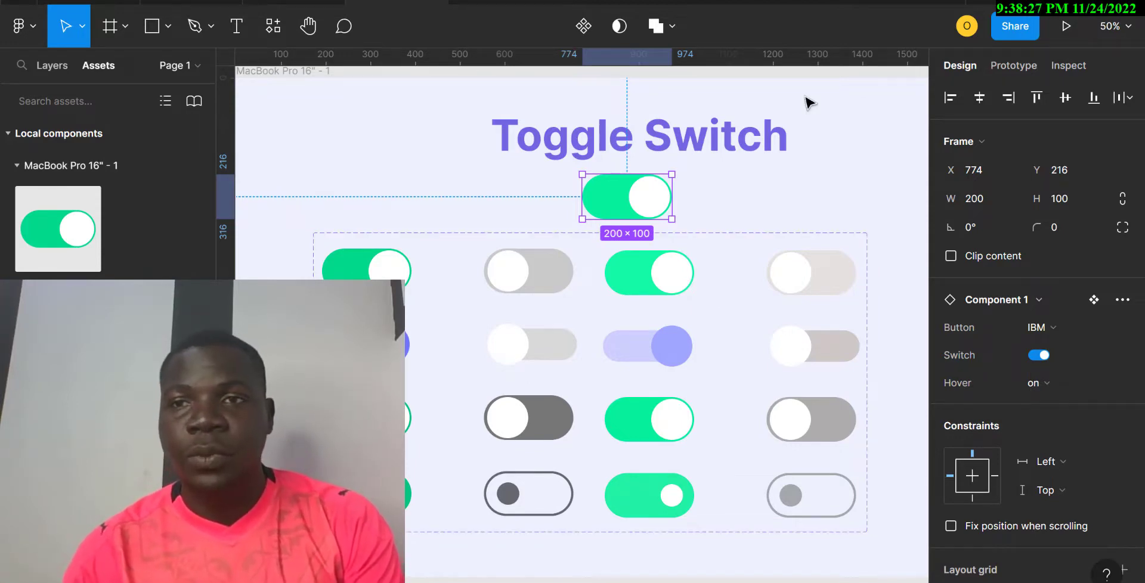
left_click(1068, 27)
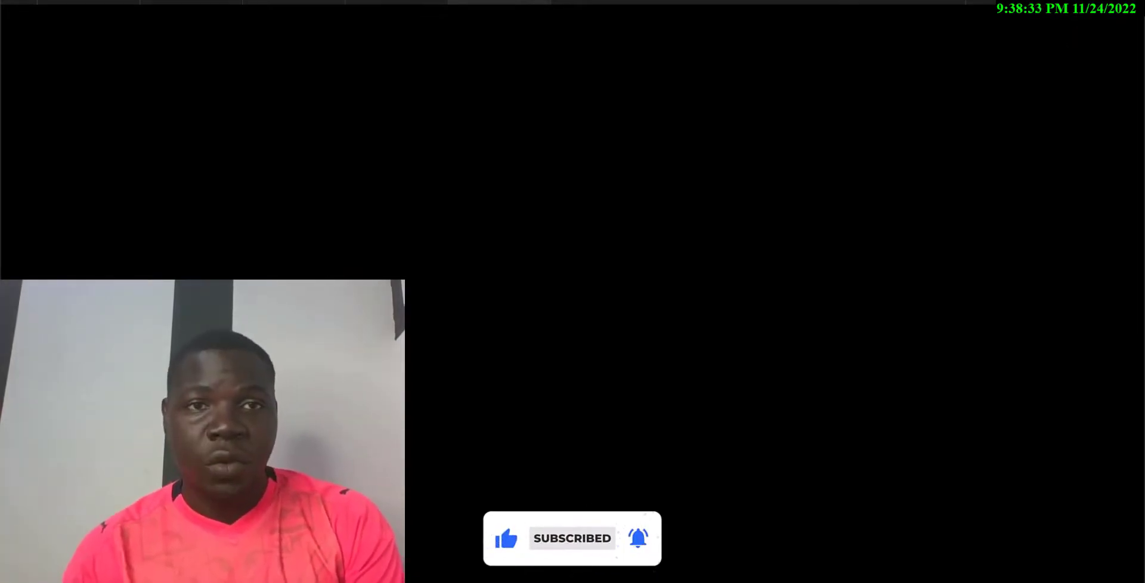
Exit the presentation back to the Figma editor.
left_click(395, 3)
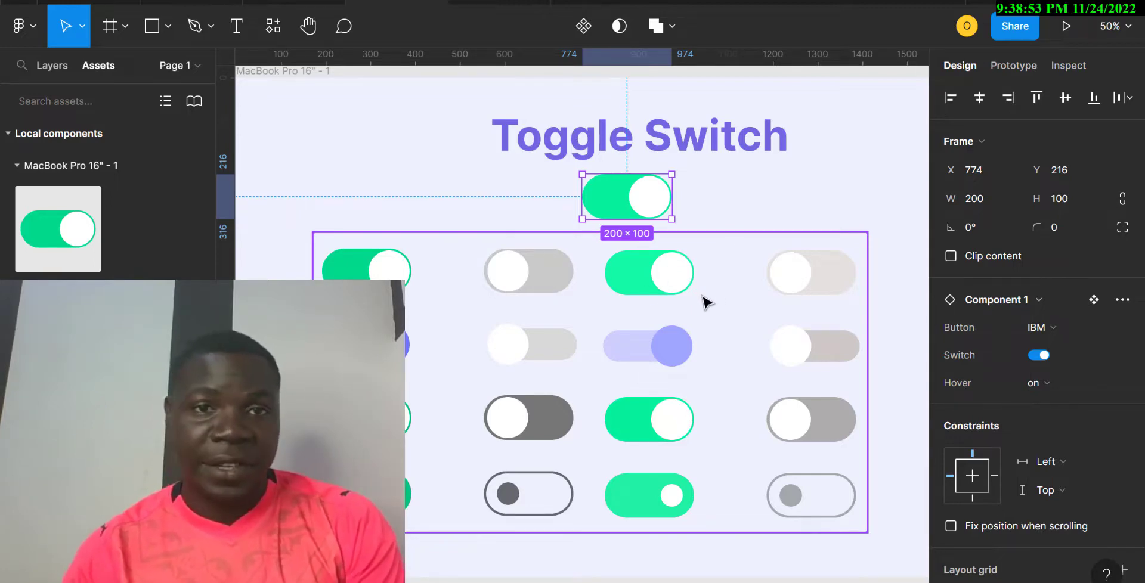
In Prototype mode, connect the first variant toggle to the green toggle.
left_click(363, 273)
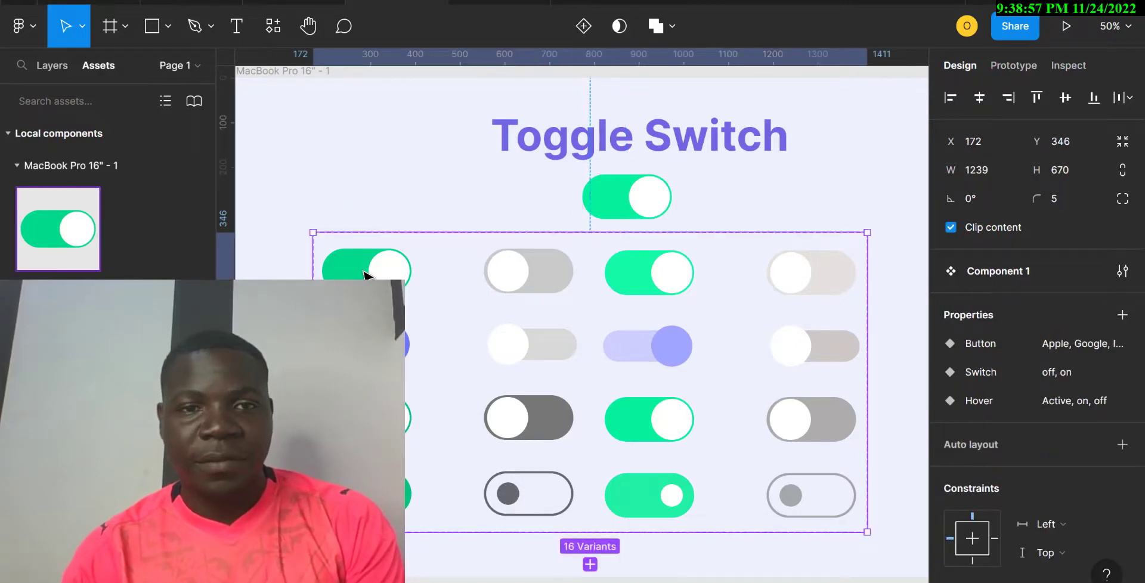
left_click(363, 273)
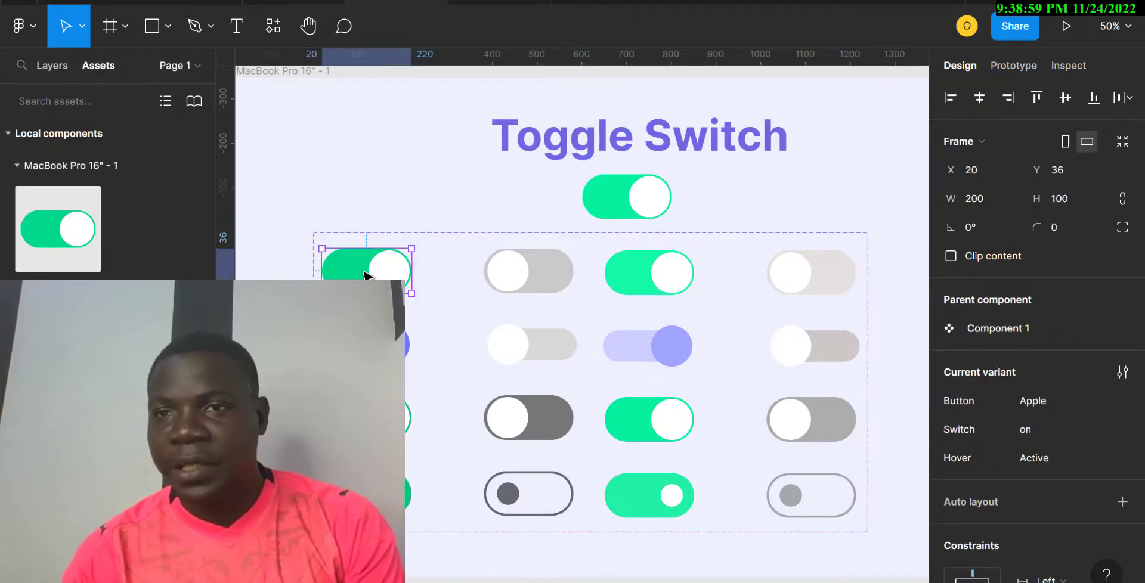
left_click(1025, 65)
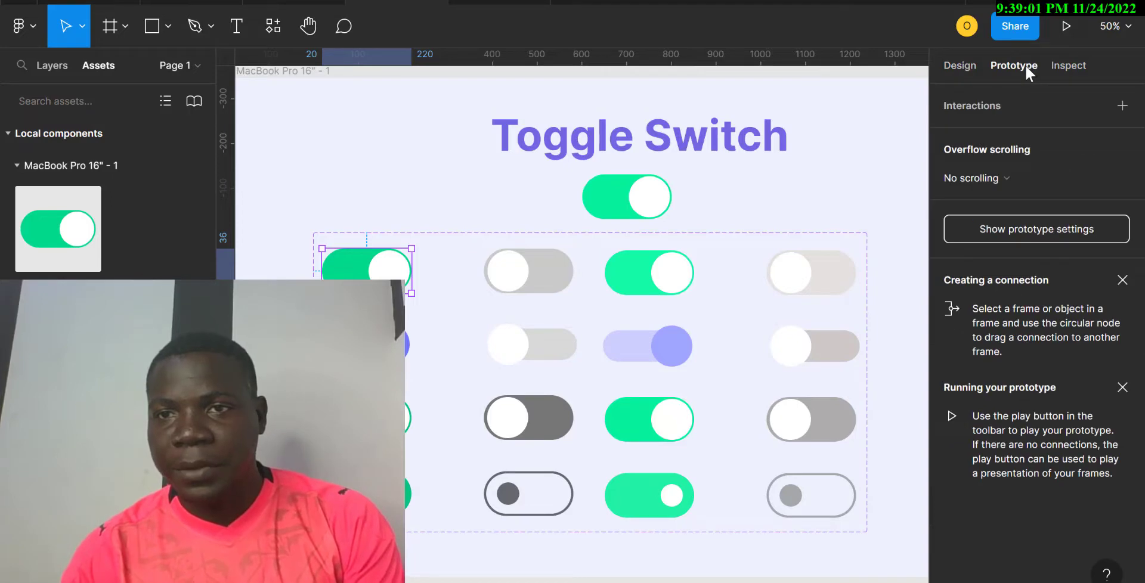
left_click(1121, 108)
mouse_move(412, 271)
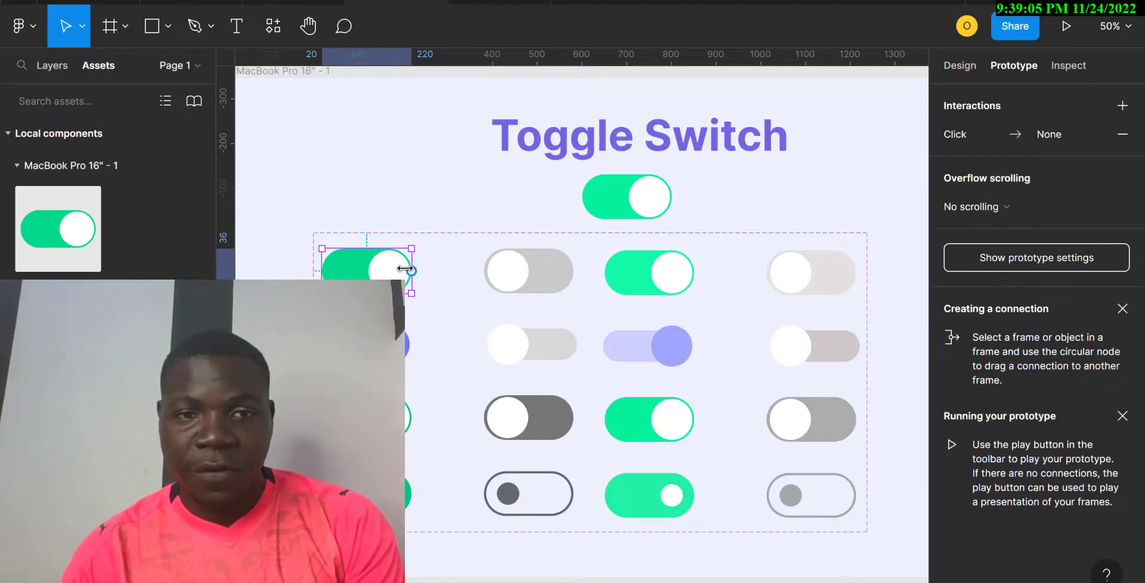
left_click_drag(411, 271, 620, 289)
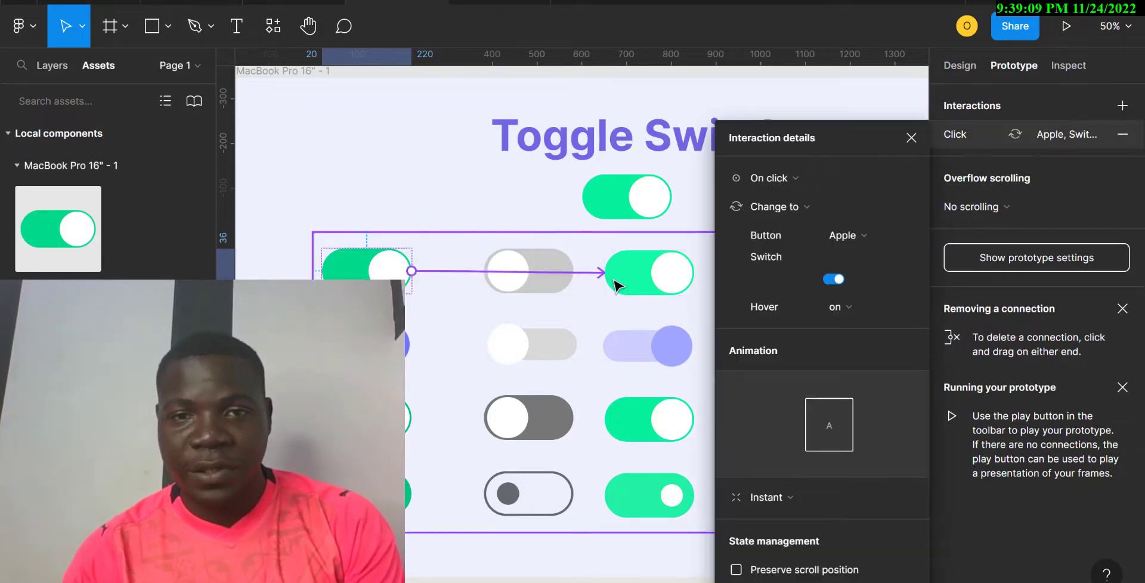
left_click(623, 286)
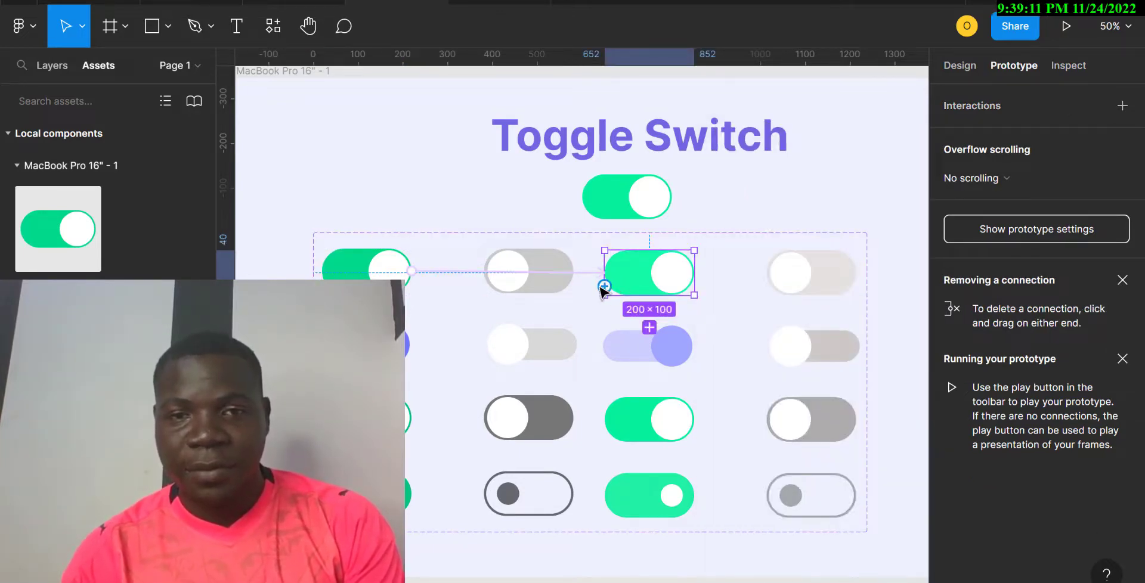
Connect the green toggle to the grey one and the far-right toggle to the green one.
left_click_drag(604, 287, 566, 284)
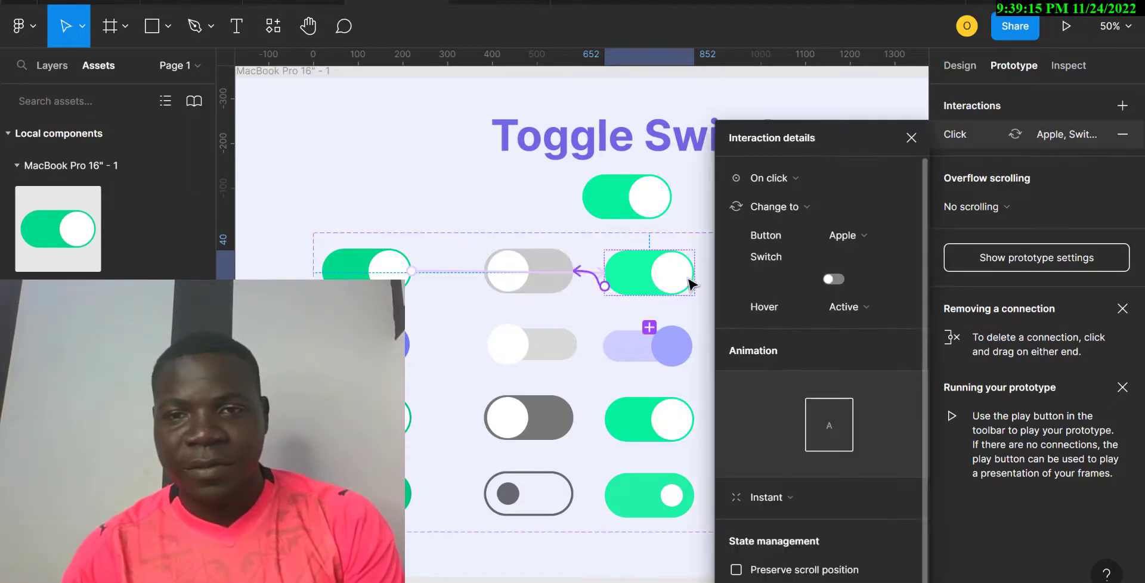
scroll(658, 258, "right", 1)
scroll(659, 257, "right", 5)
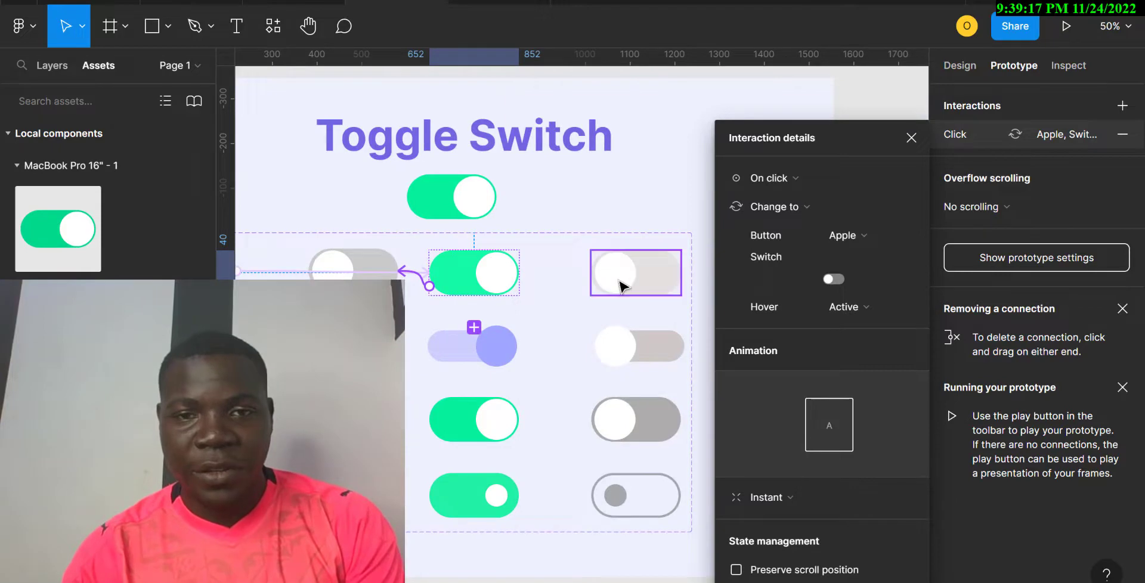
left_click(621, 281)
left_click_drag(590, 280, 474, 275)
scroll(435, 289, "left", 2)
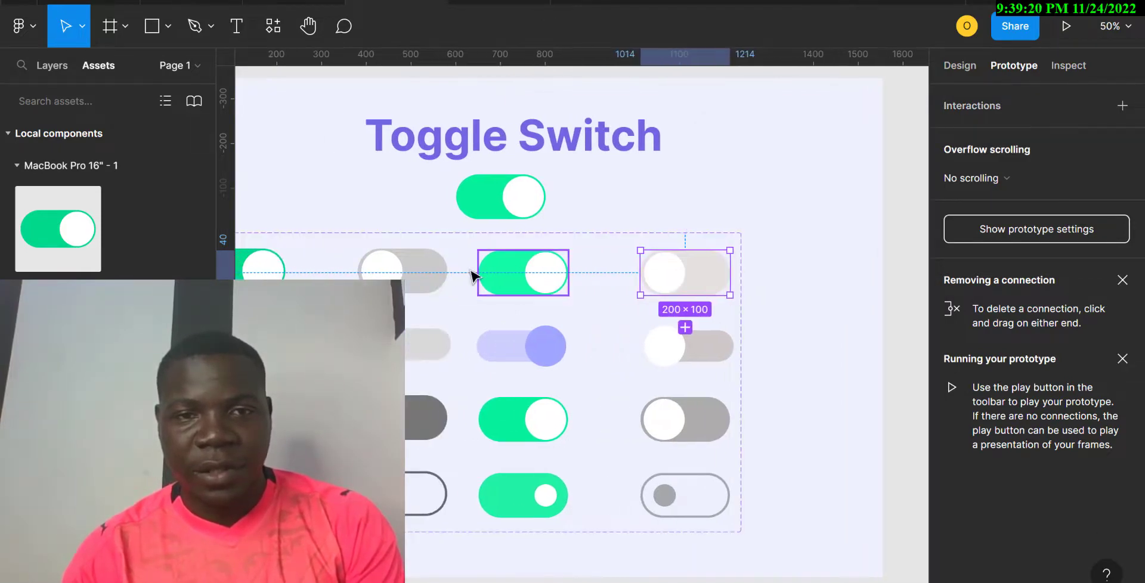
Link the grey toggle to the far-right toggle, and loop the far-right toggle back to the first.
left_click(430, 281)
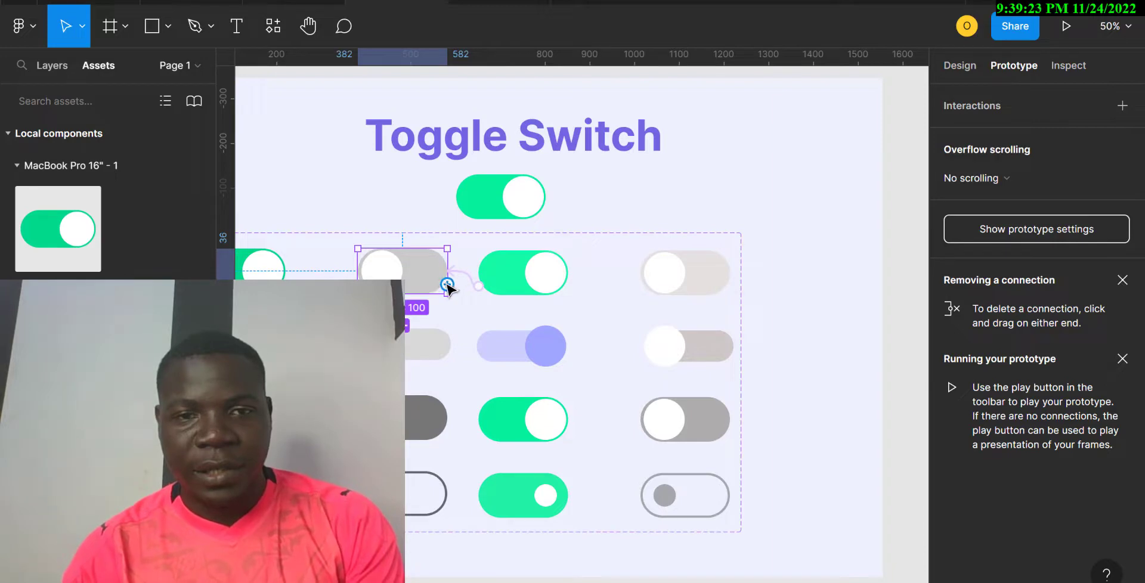
left_click_drag(446, 289, 653, 282)
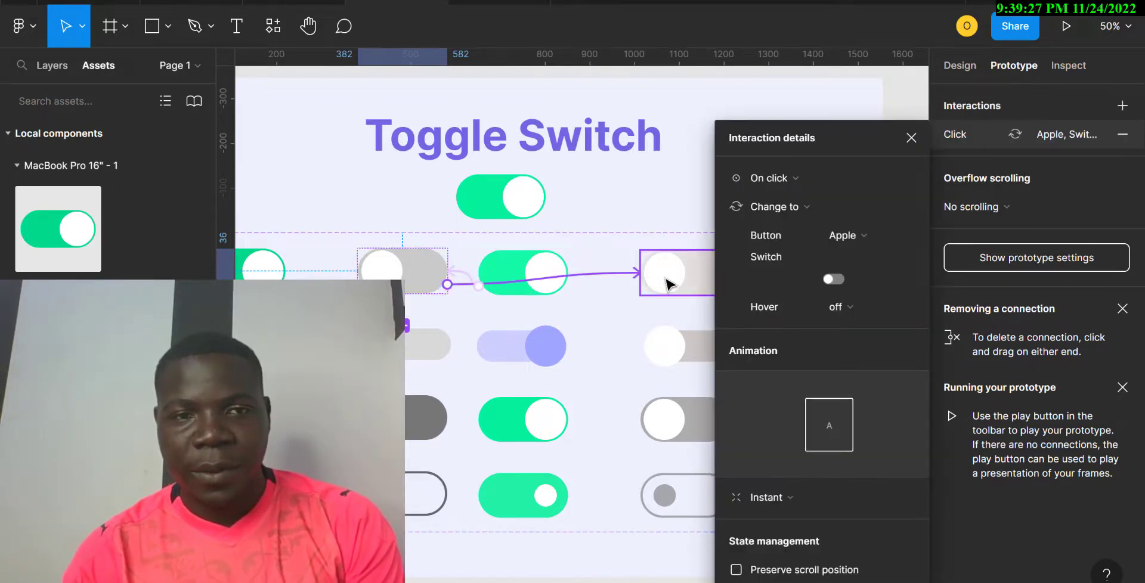
left_click(669, 285)
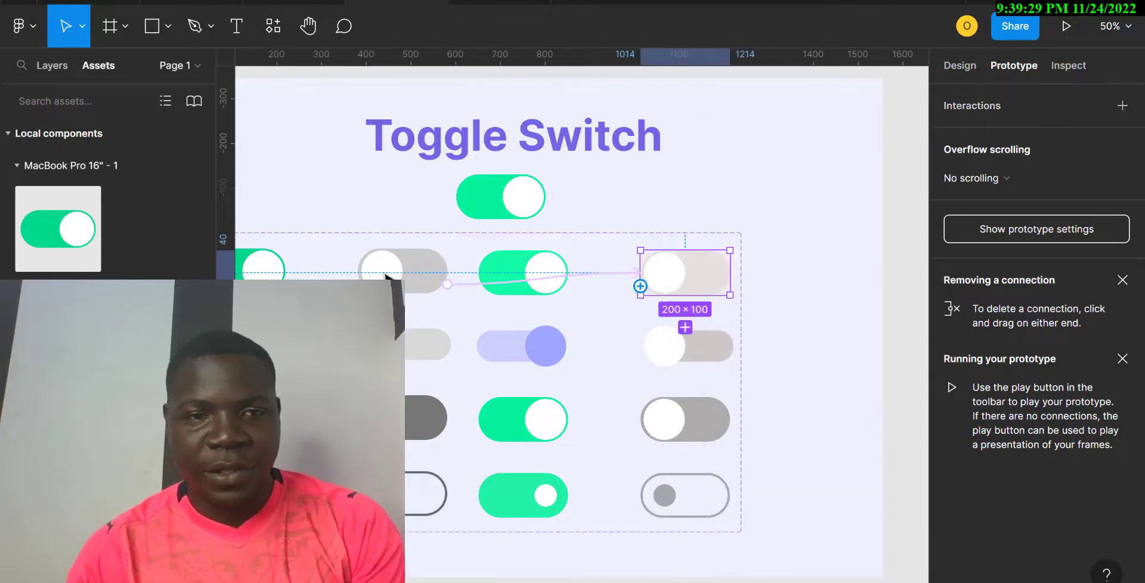
left_click_drag(640, 286, 262, 273)
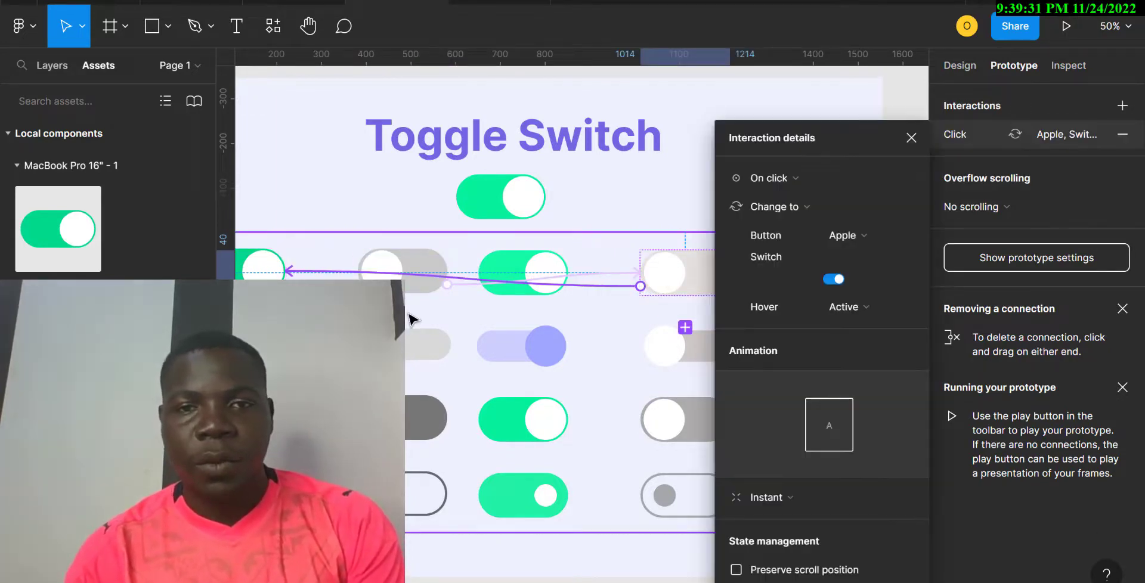
scroll(410, 319, "left", 3)
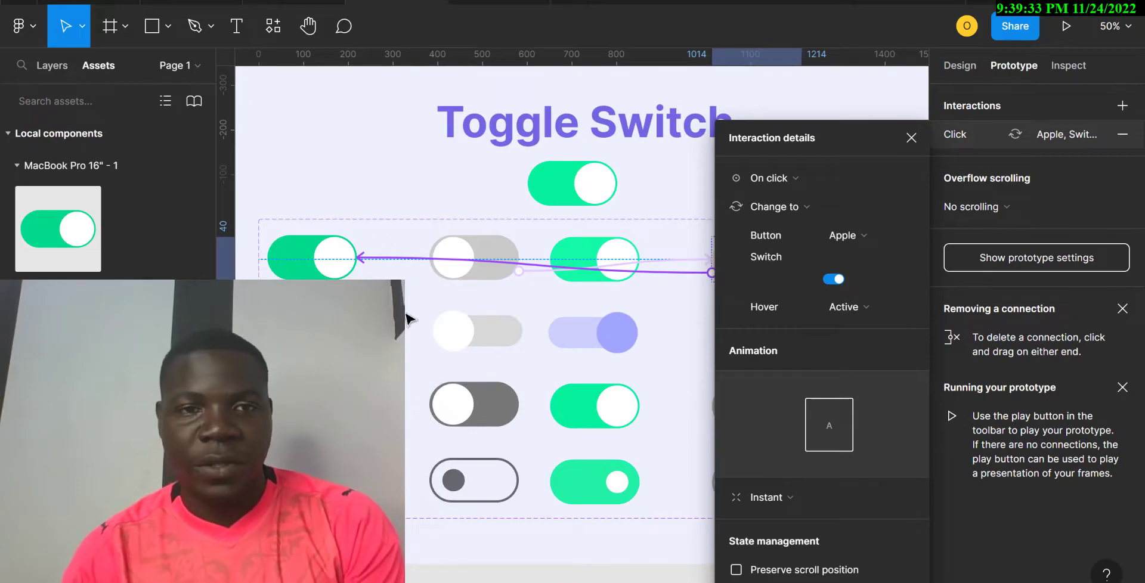
Change the first Apple variant's connection trigger from On click to While hovering.
left_click(322, 274)
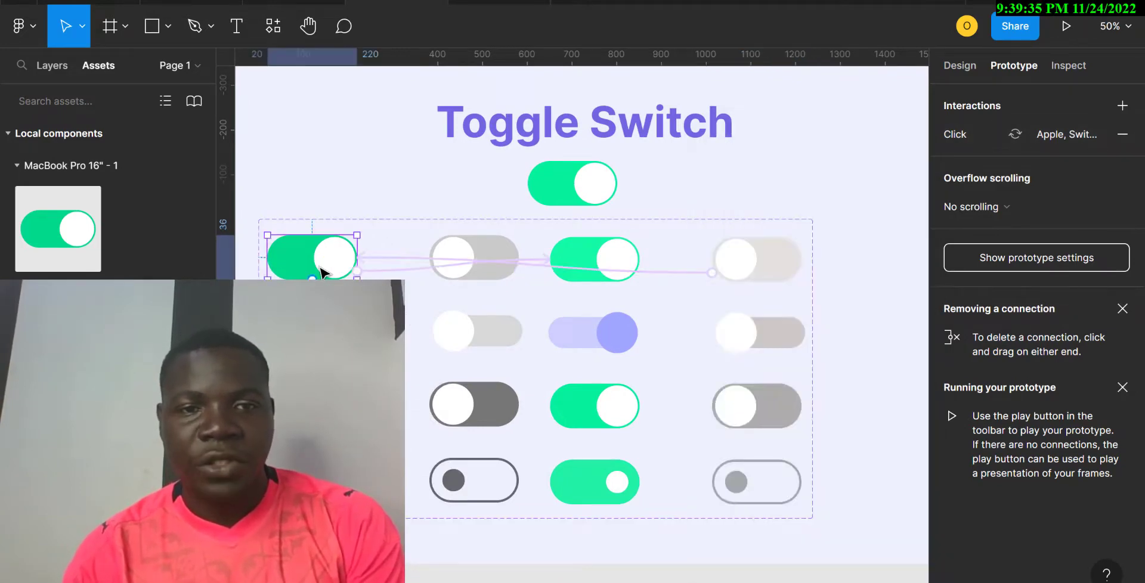
left_click(370, 270)
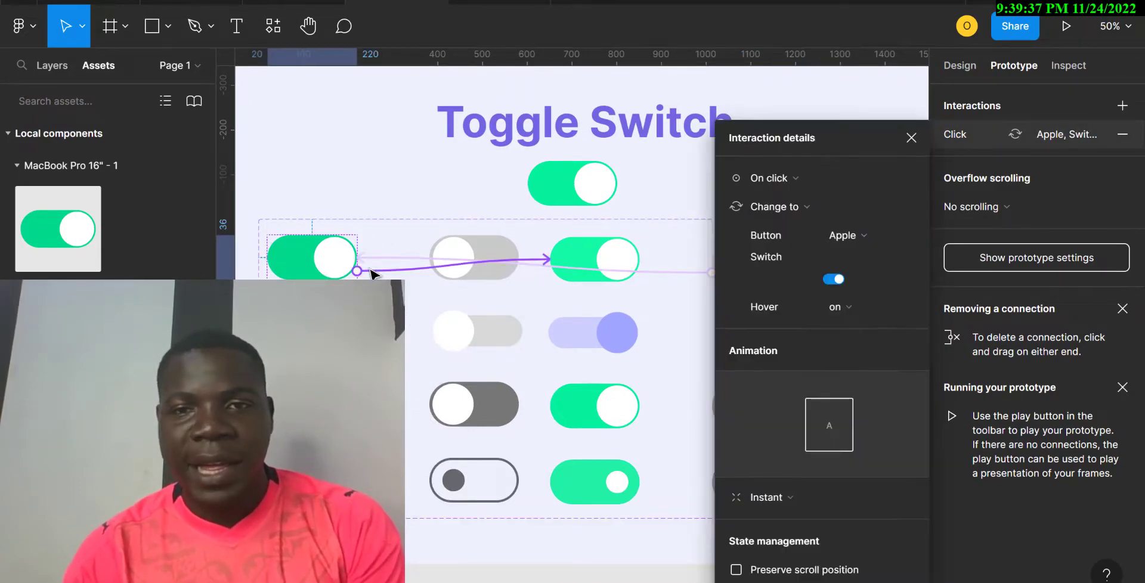
left_click(814, 178)
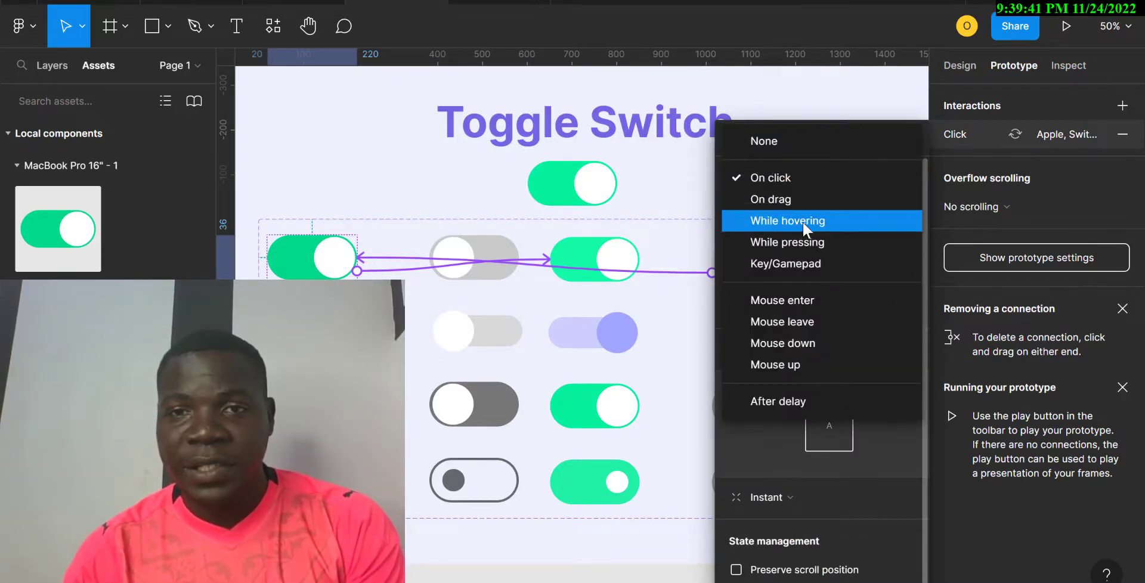
left_click(802, 220)
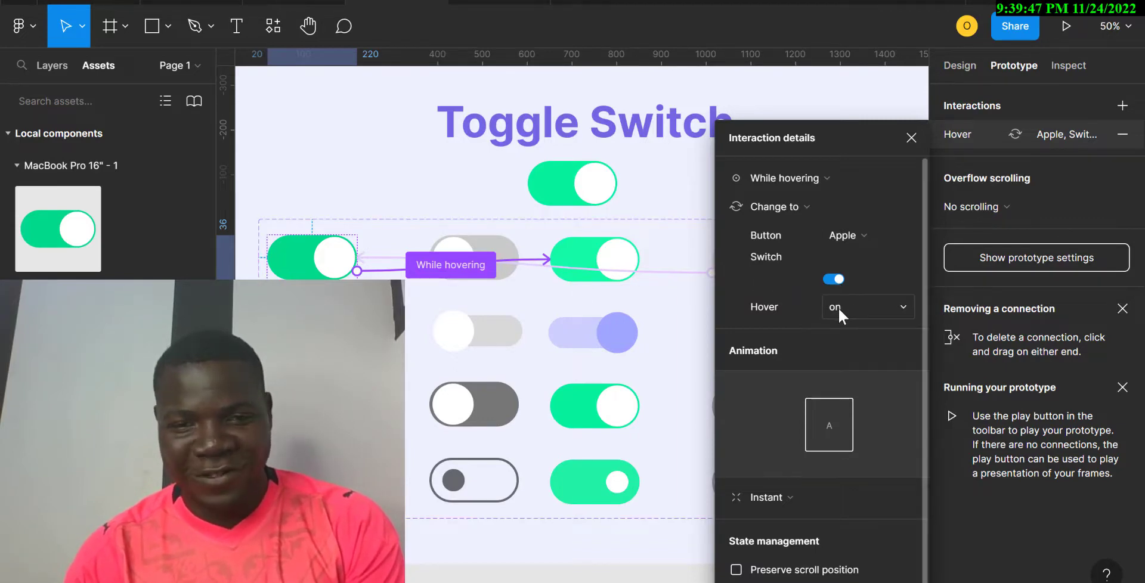
Open the third Apple variant's interaction settings, briefly visiting another browser tab.
scroll(581, 325, "right", 3)
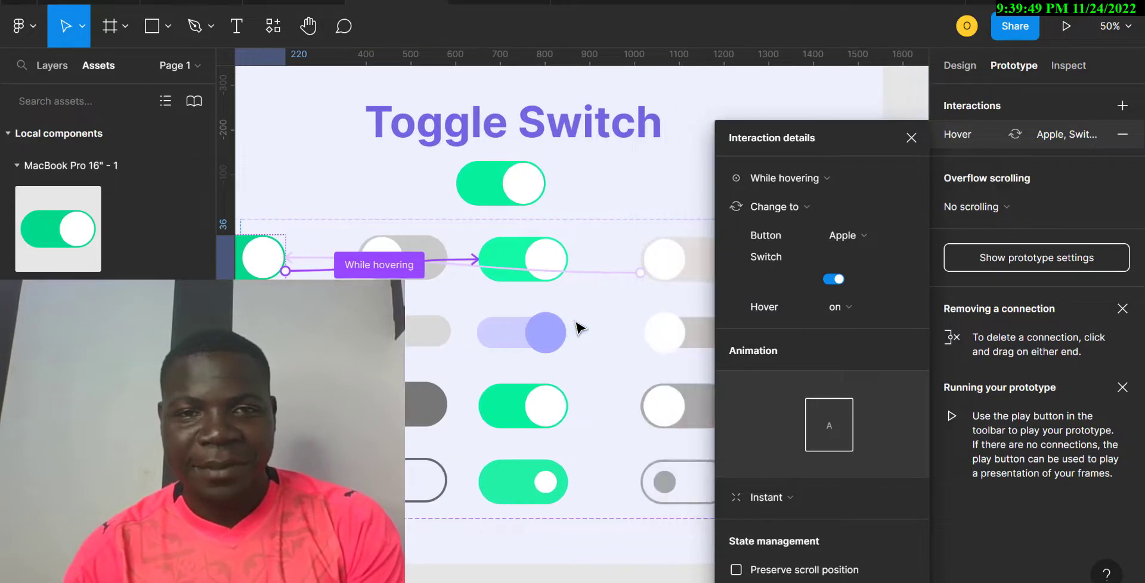
scroll(579, 327, "right", 3)
scroll(578, 327, "left", 2)
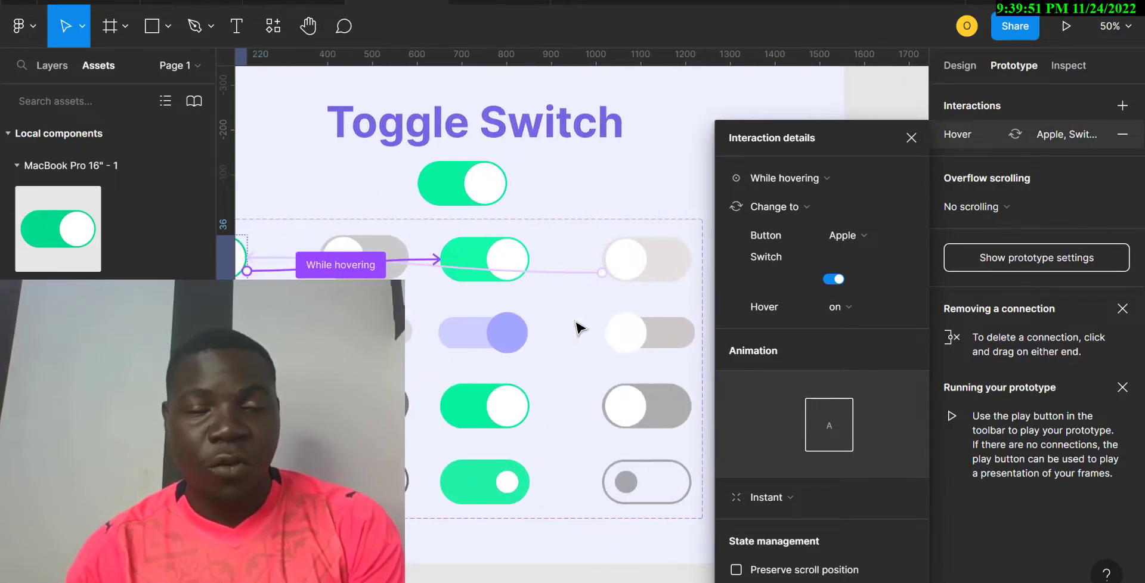
left_click(472, 266)
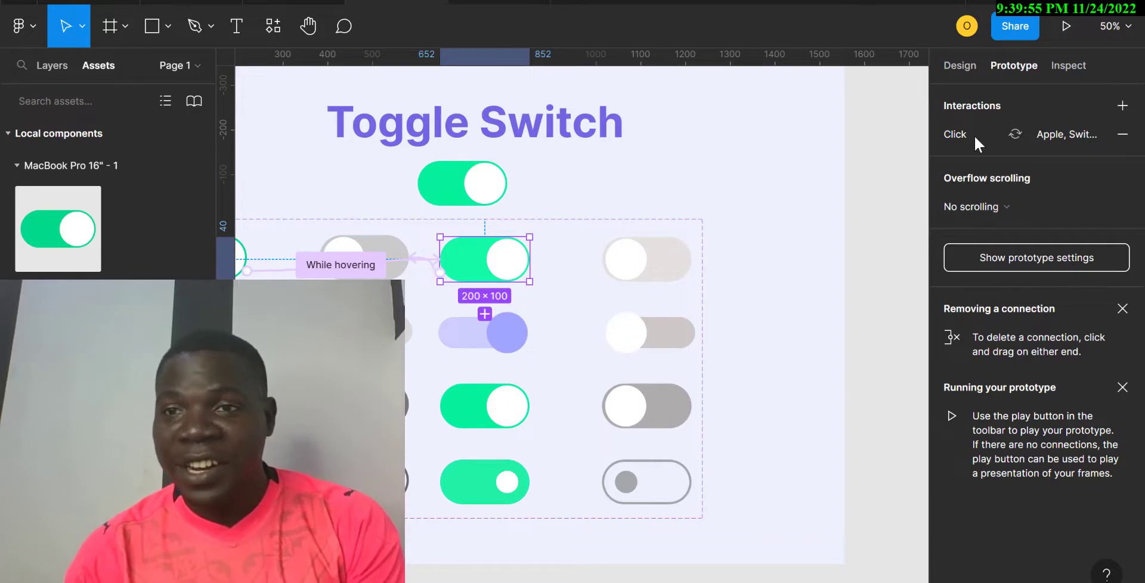
left_click(1042, 137)
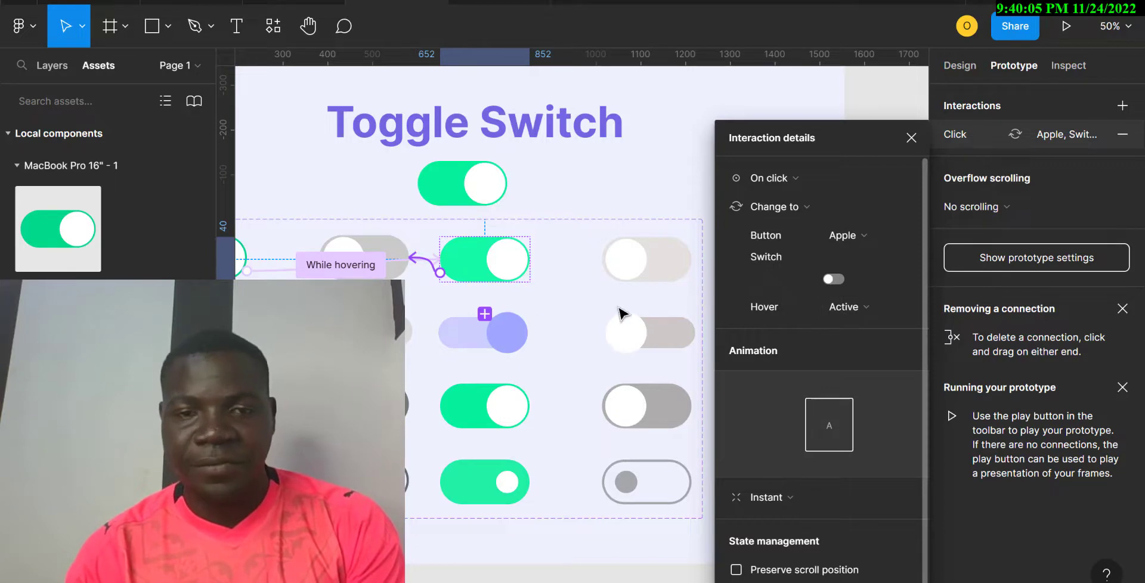
scroll(487, 296, "right", 2)
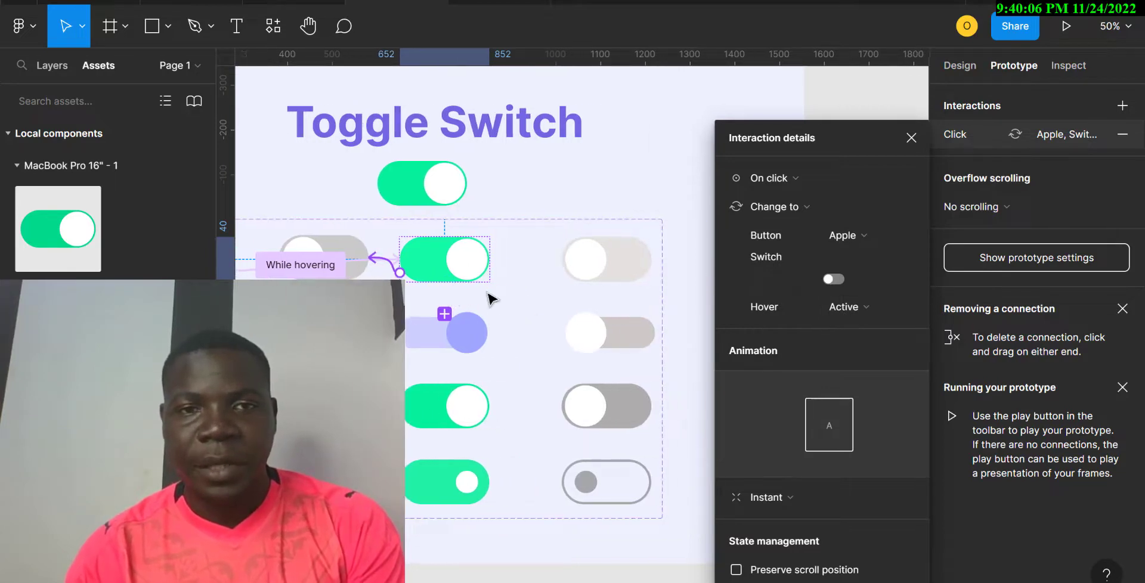
left_click(501, 0)
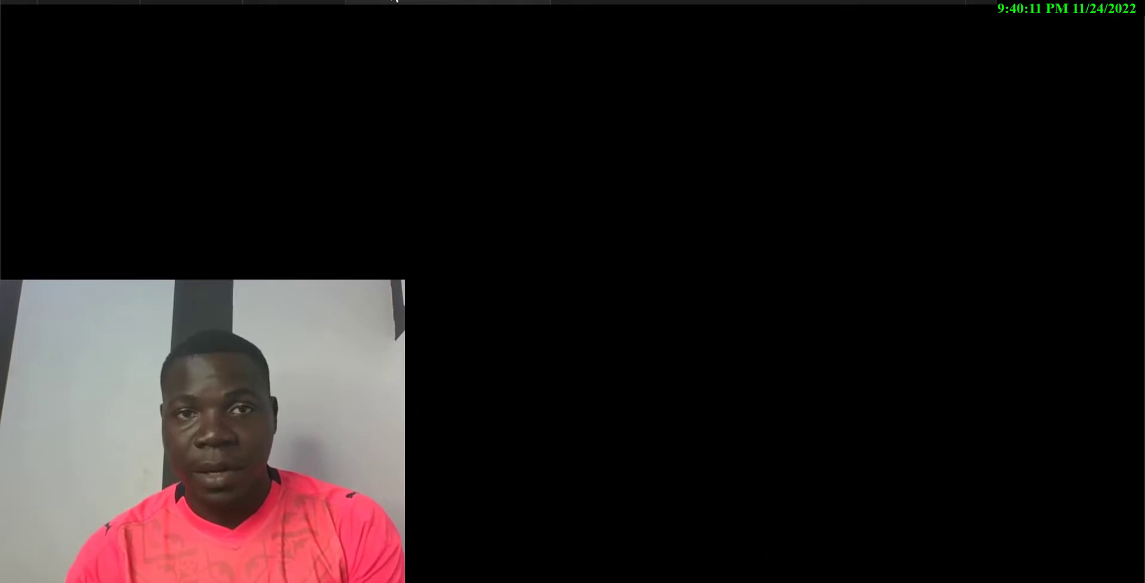
left_click(395, 1)
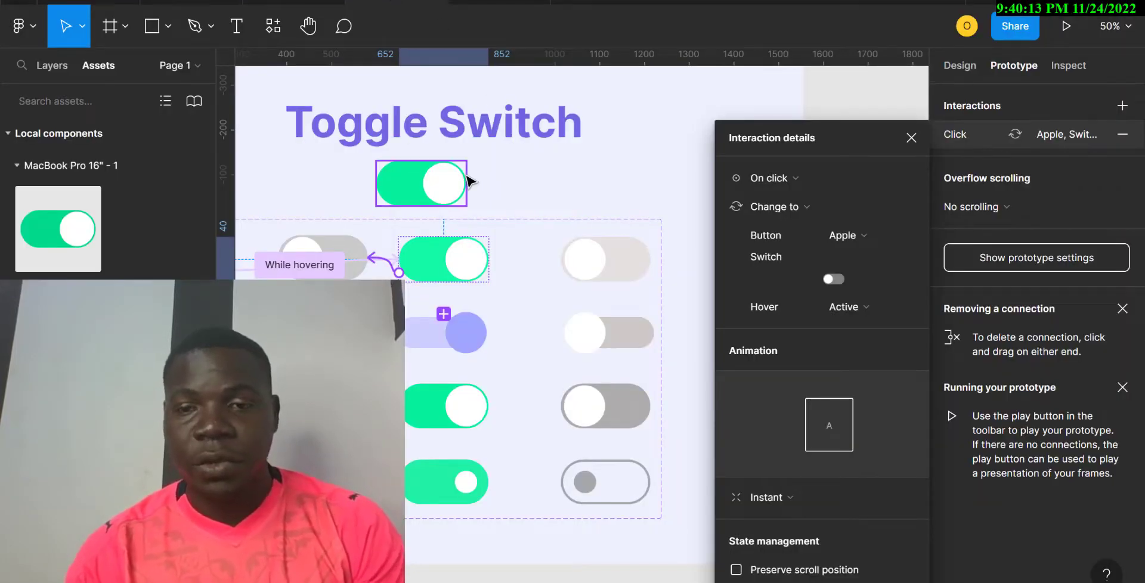
scroll(465, 298, "down", 3)
scroll(453, 299, "left", 4)
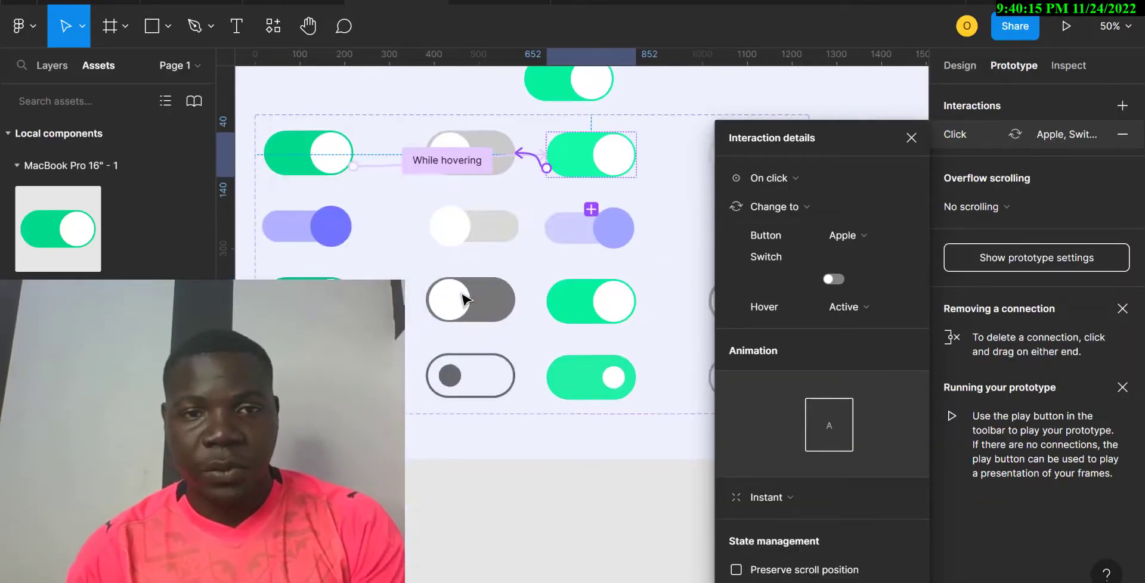
Connect the first Google variant to the third, the third to its neighbour, and that to the row's end.
left_click(379, 221)
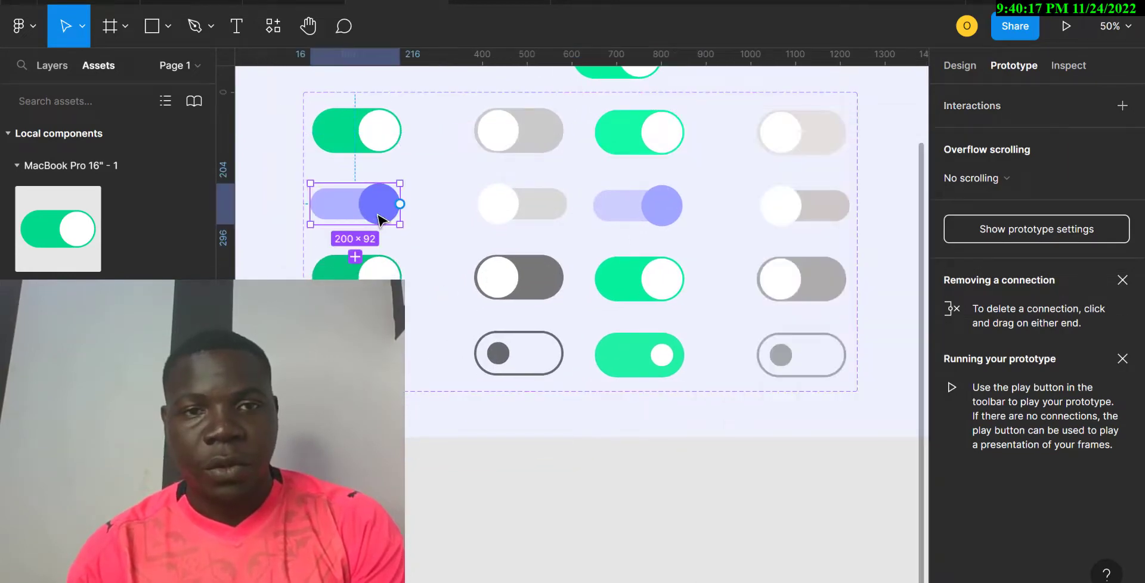
left_click_drag(400, 205, 543, 216)
left_click(600, 218)
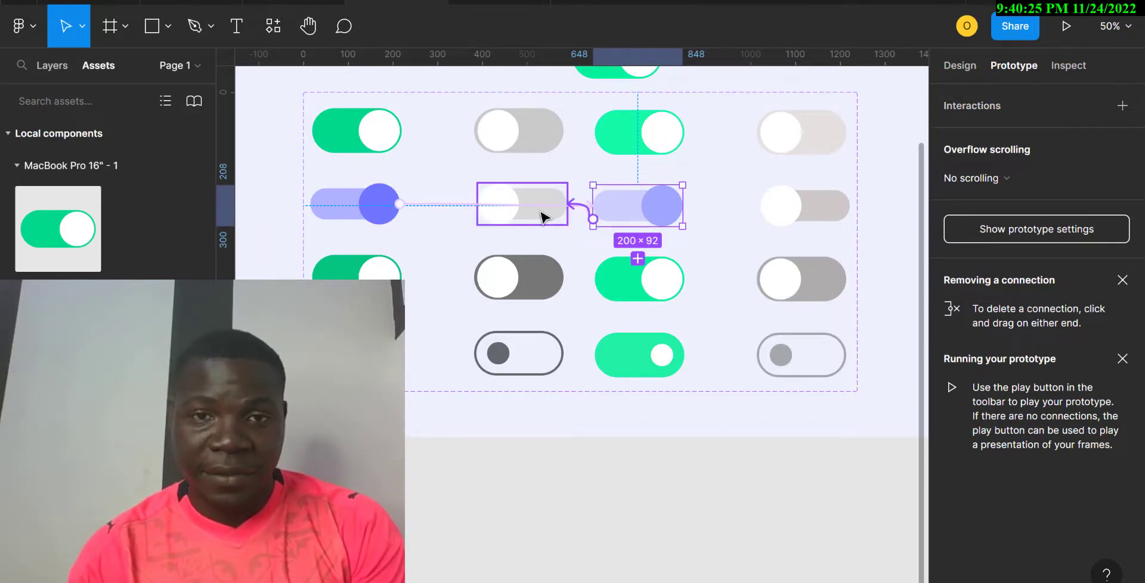
left_click_drag(542, 214, 546, 214)
left_click(549, 220)
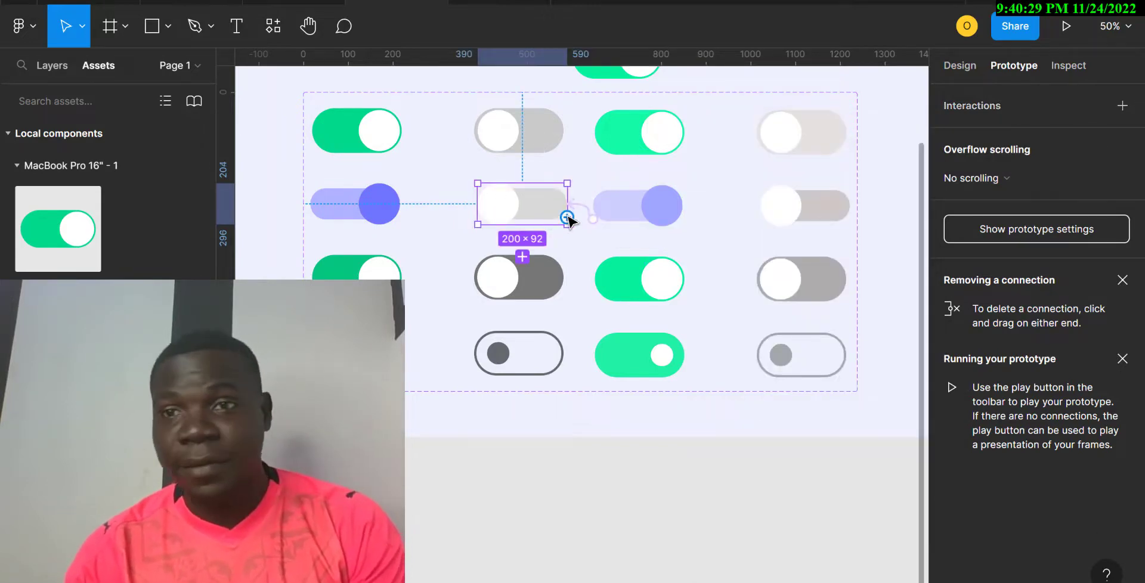
left_click_drag(567, 217, 774, 205)
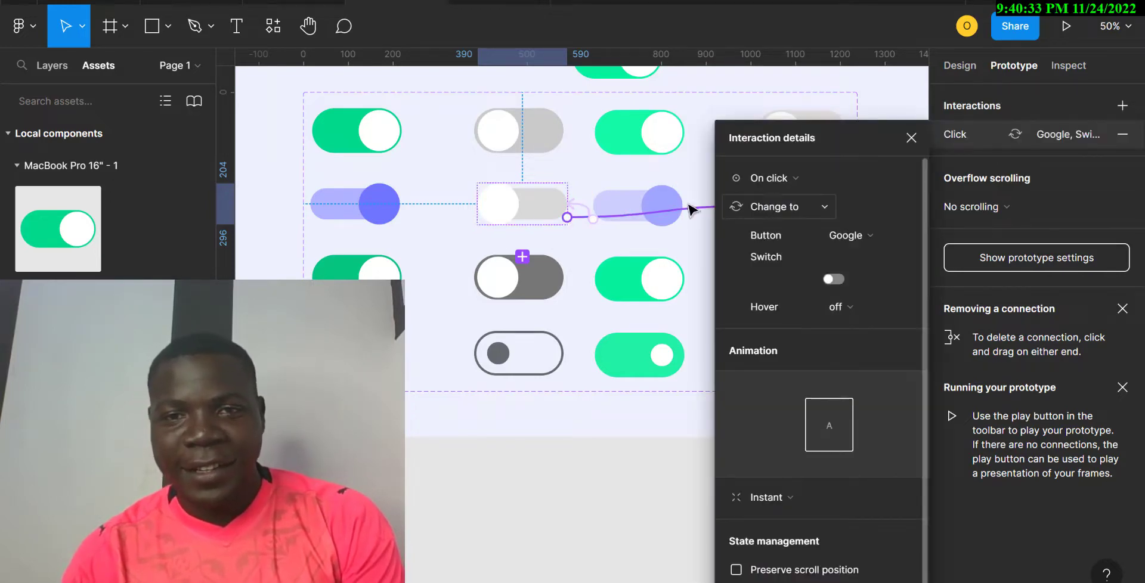
Loop the last Google-row toggle back to the first lavender toggle.
scroll(655, 210, "right", 5)
left_click(660, 206)
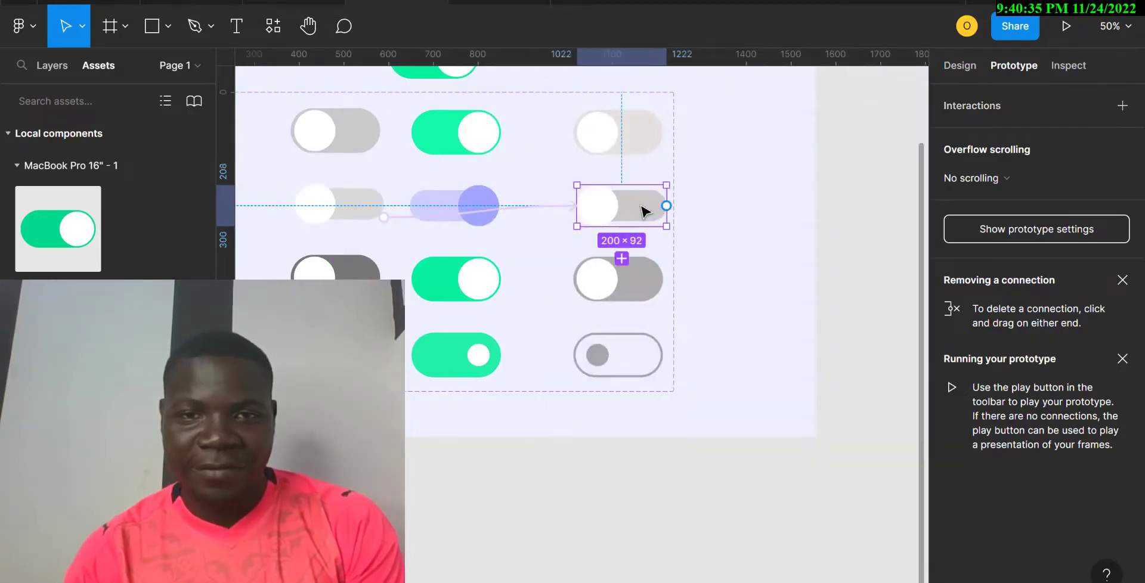
left_click_drag(665, 206, 243, 205)
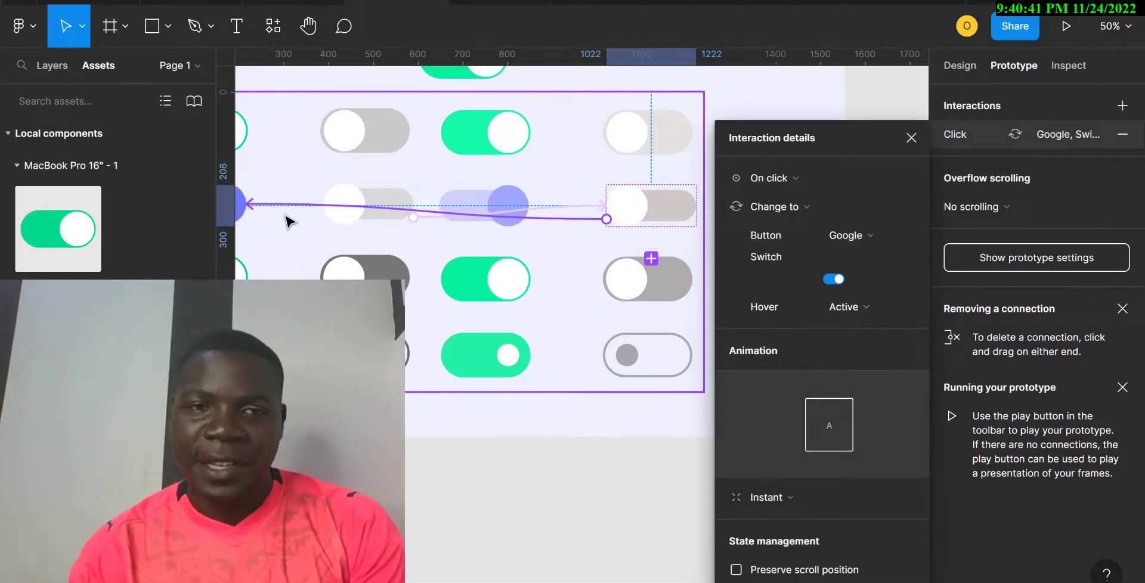
scroll(289, 222, "left", 3)
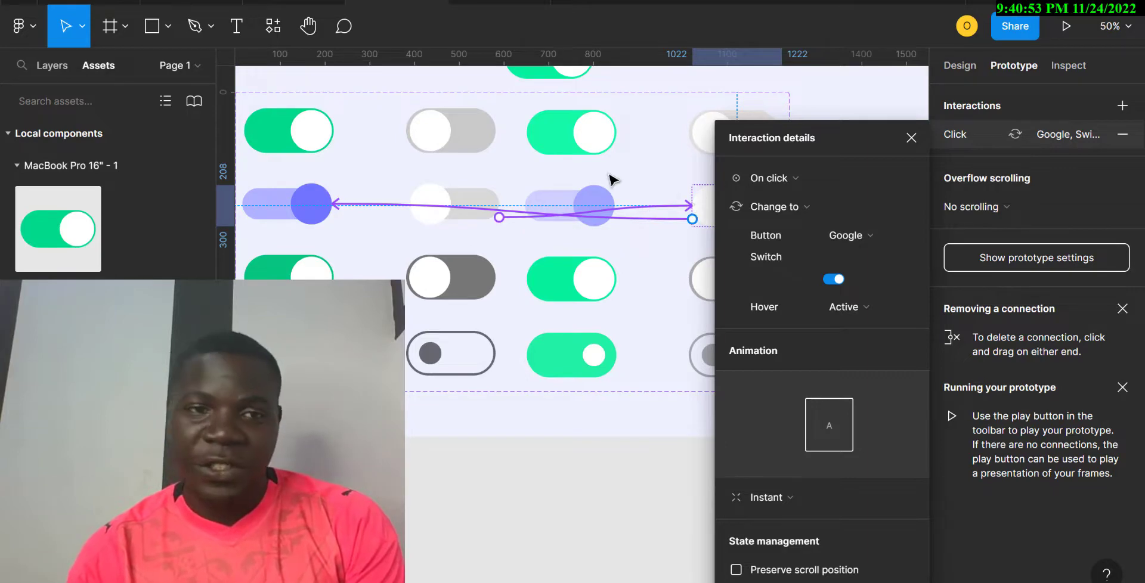
Set the first lavender Google variant's connection trigger to While hovering.
left_click(305, 278)
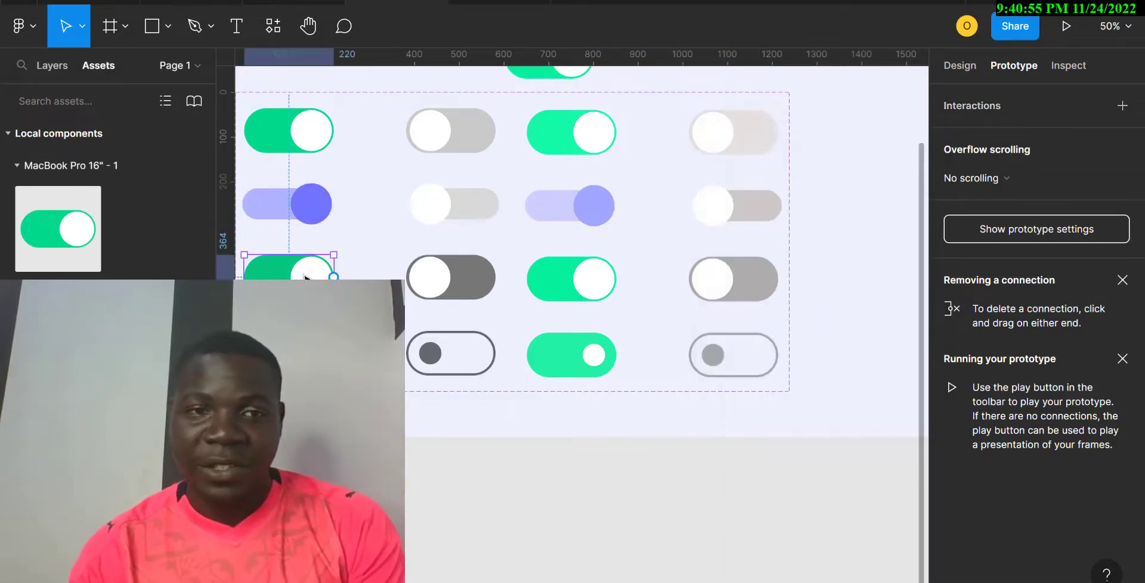
left_click(305, 205)
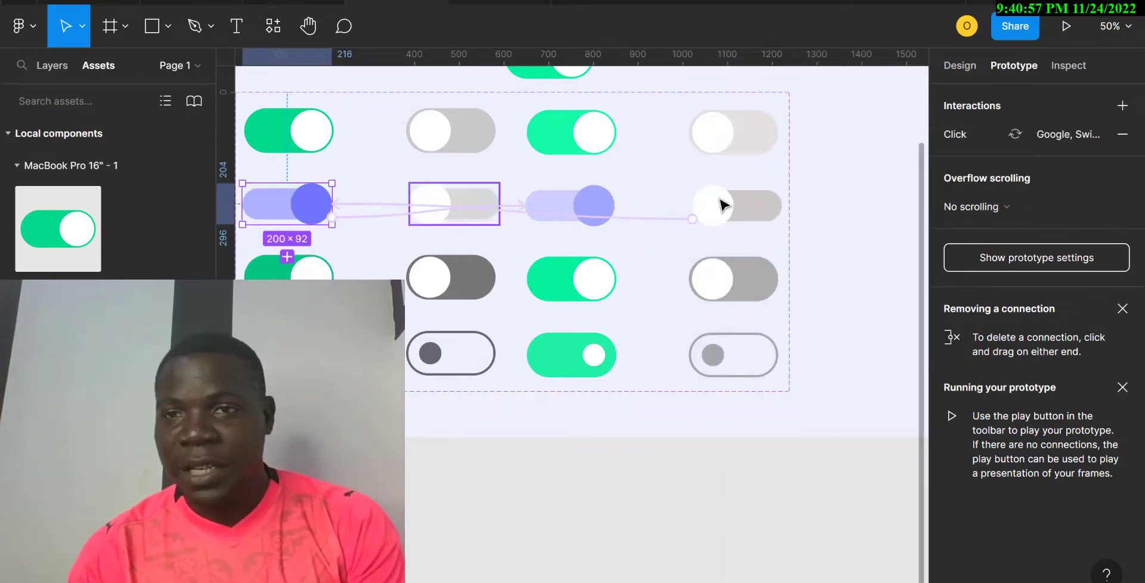
left_click(951, 134)
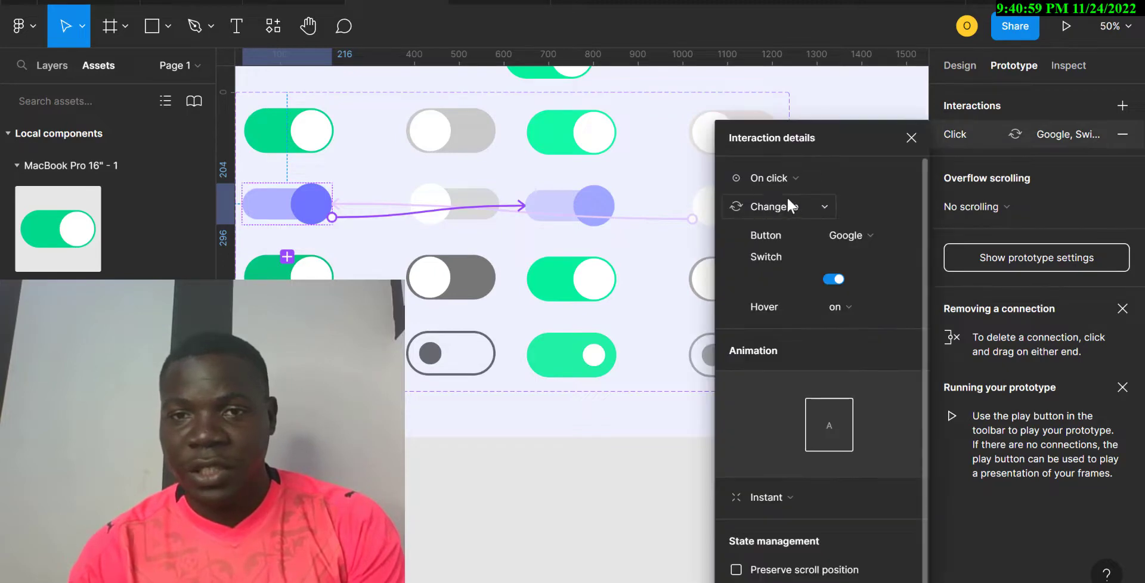
left_click(795, 181)
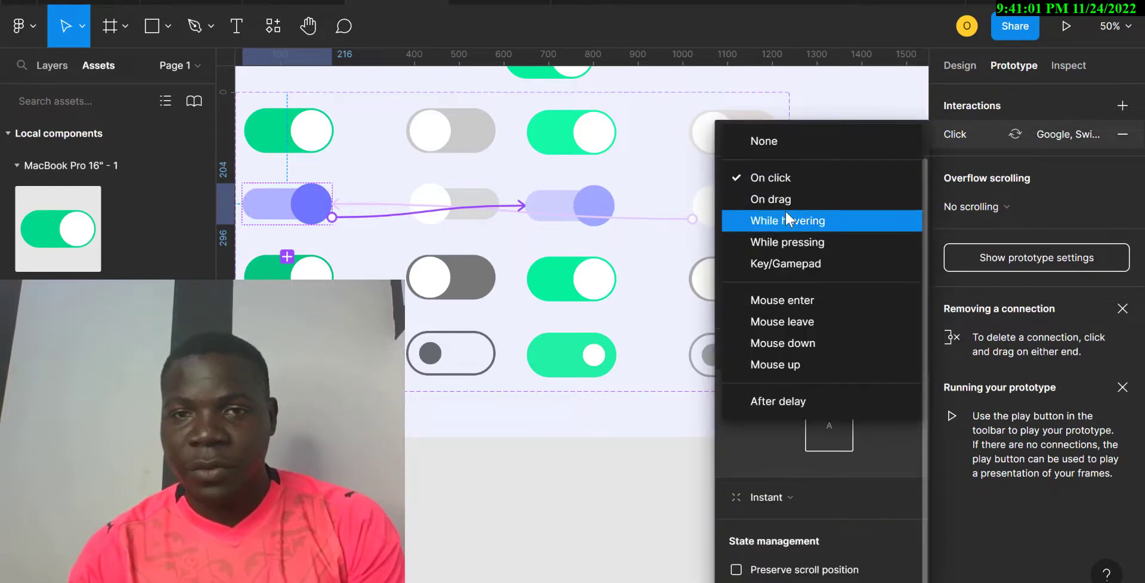
left_click(784, 210)
Set the light grey row-two toggle's connection trigger to While hovering.
scroll(540, 256, "right", 4)
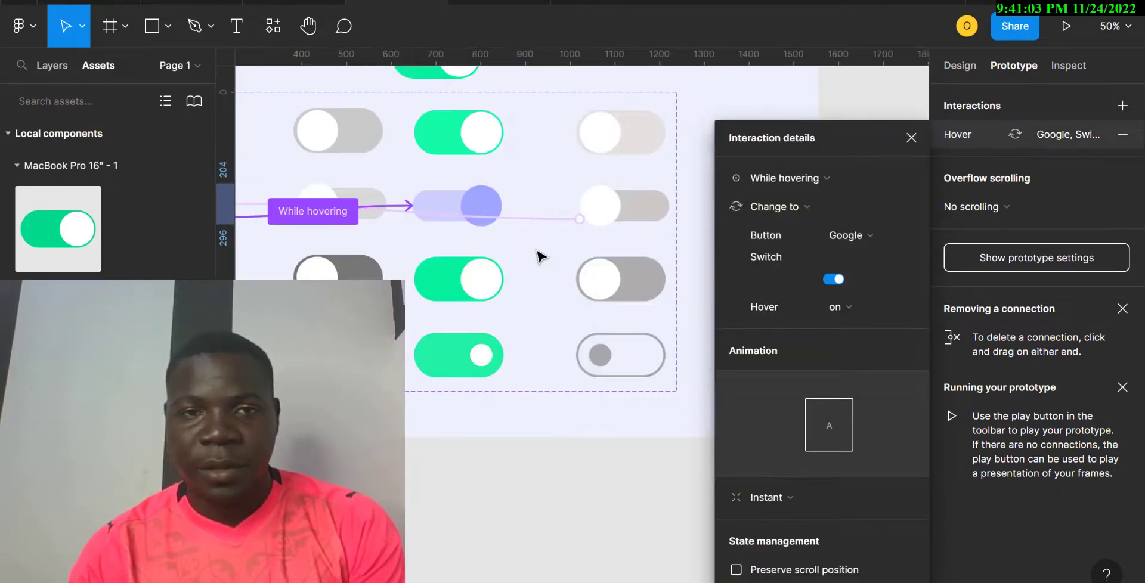
left_click(370, 221)
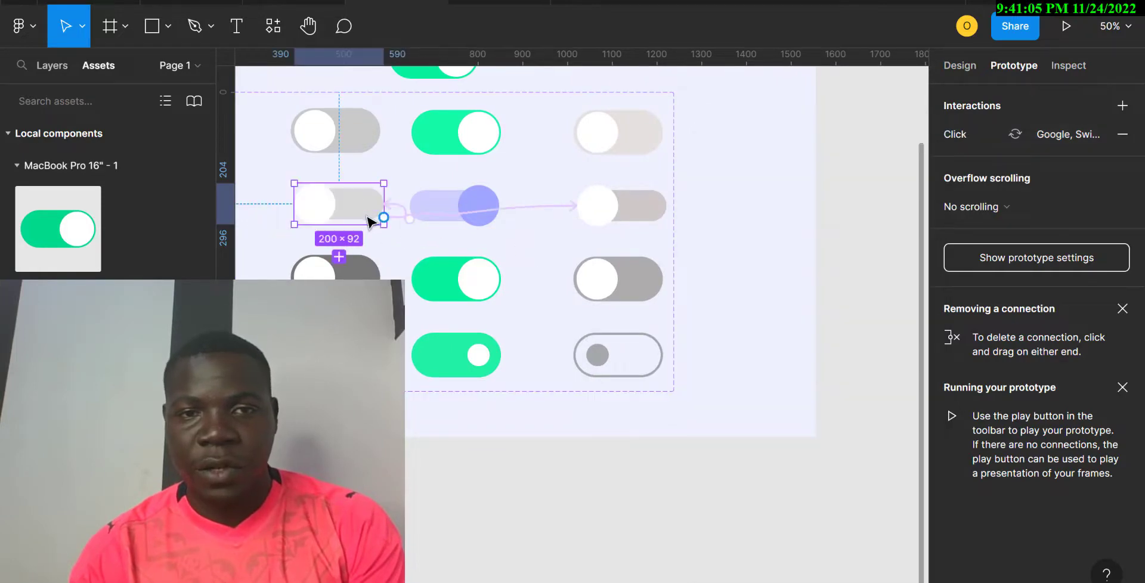
left_click(430, 221)
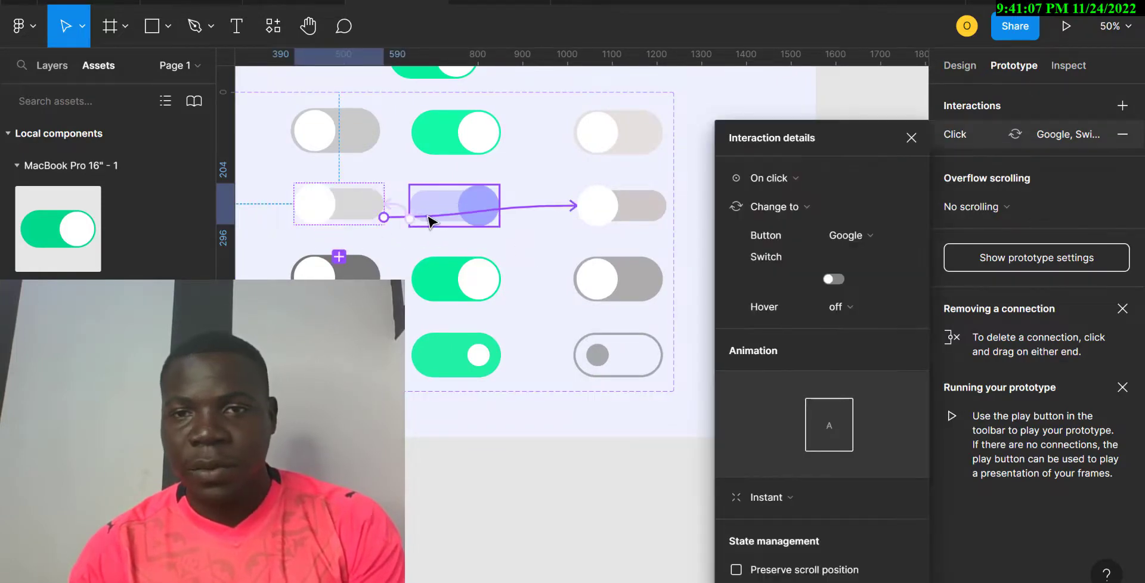
left_click(806, 184)
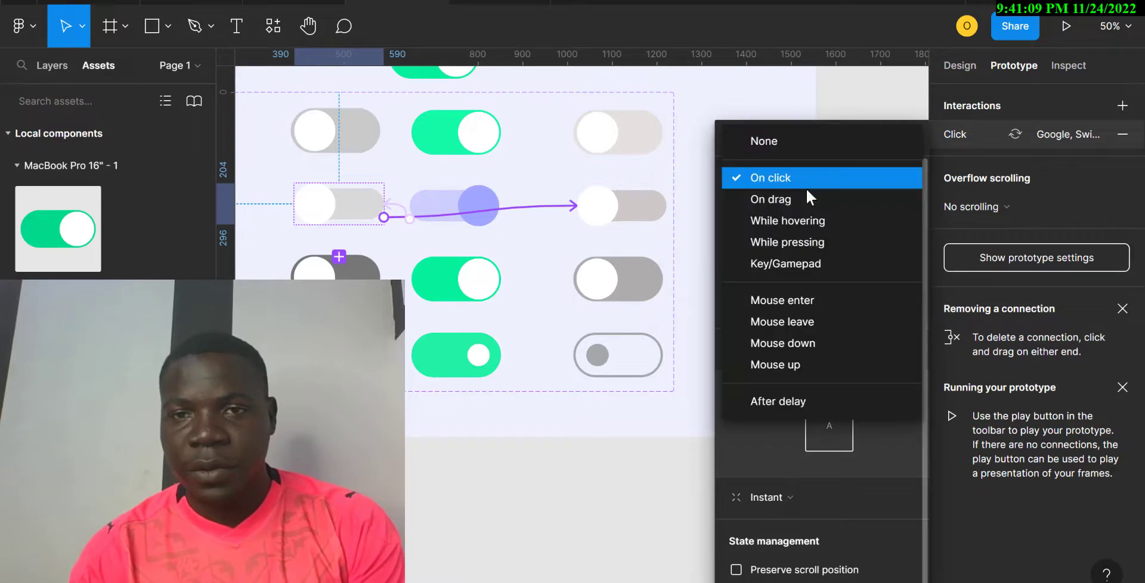
left_click(803, 216)
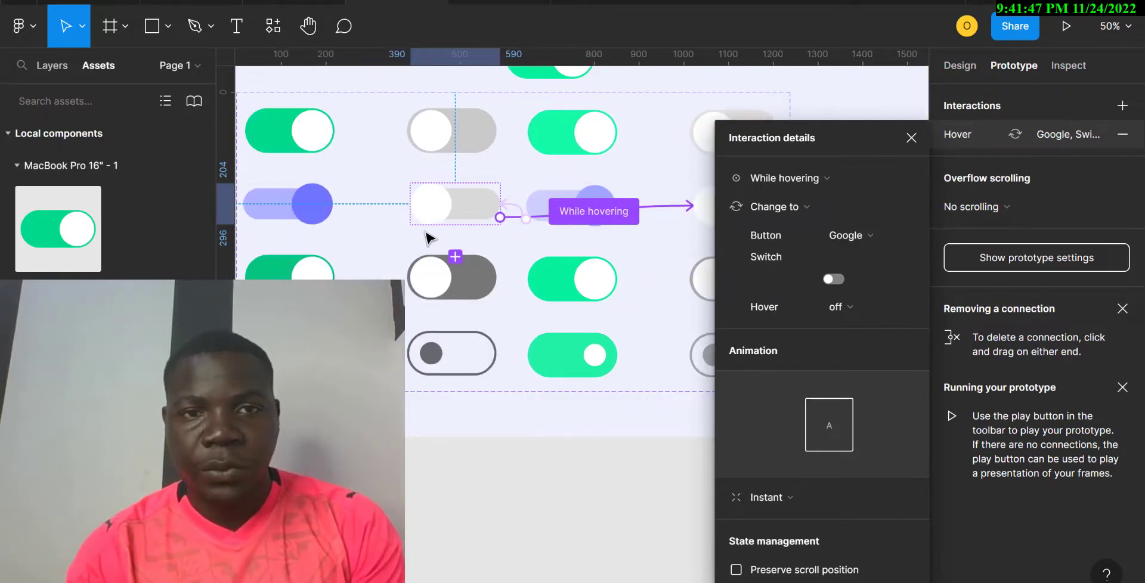
scroll(428, 237, "left", 2)
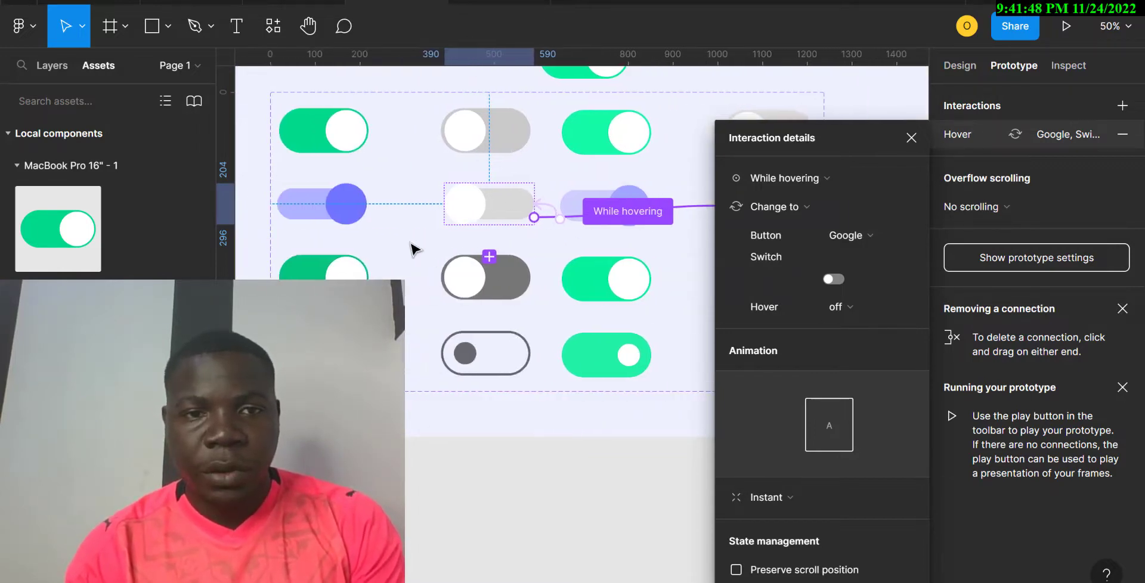
left_click(352, 276)
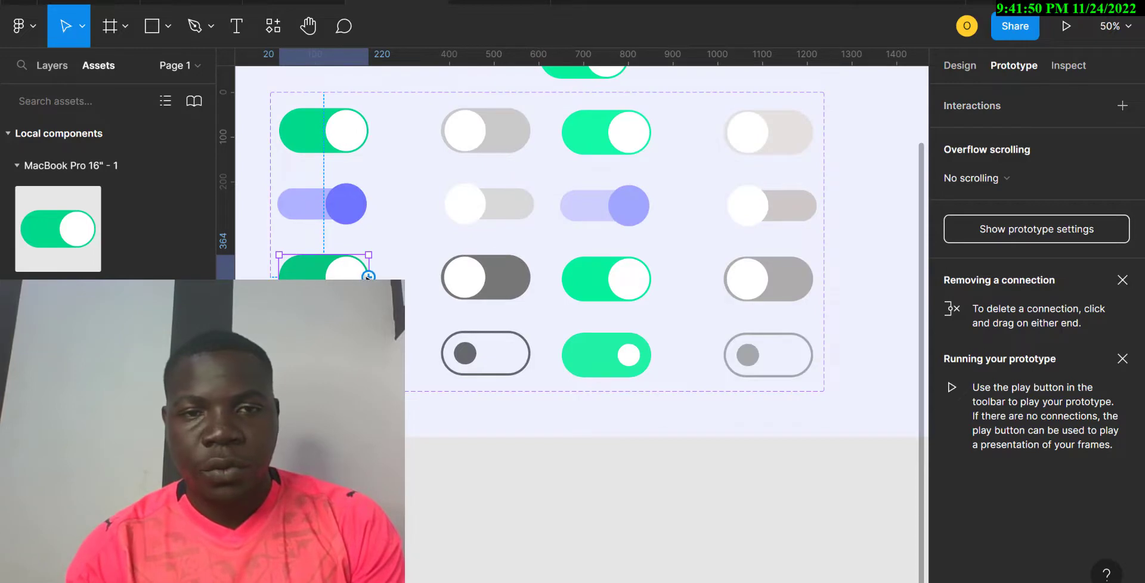
Chain the third-row IBM and fourth-row Microsoft toggles: left to green, green to grey.
left_click_drag(369, 276, 741, 291)
left_click(581, 291)
left_click(521, 292)
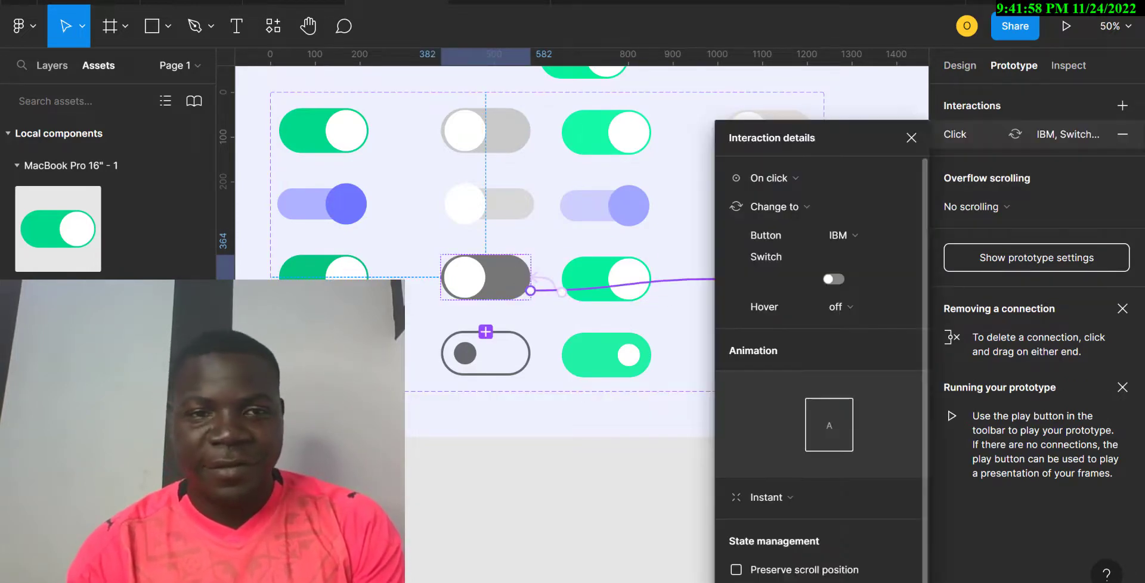
left_click(324, 353)
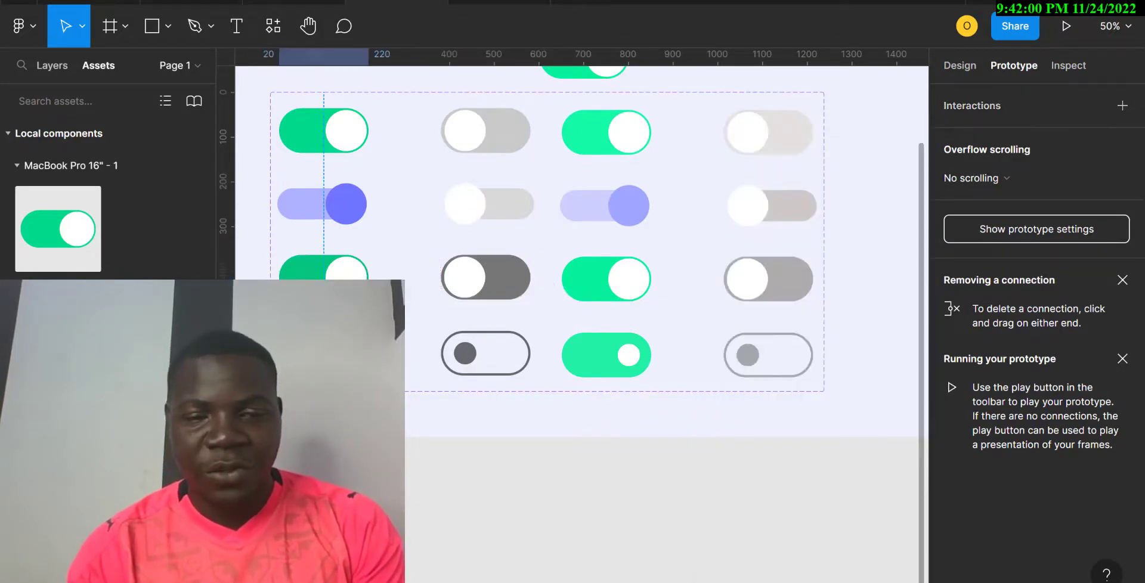
left_click_drag(370, 353, 739, 364)
left_click(596, 370)
left_click(522, 368)
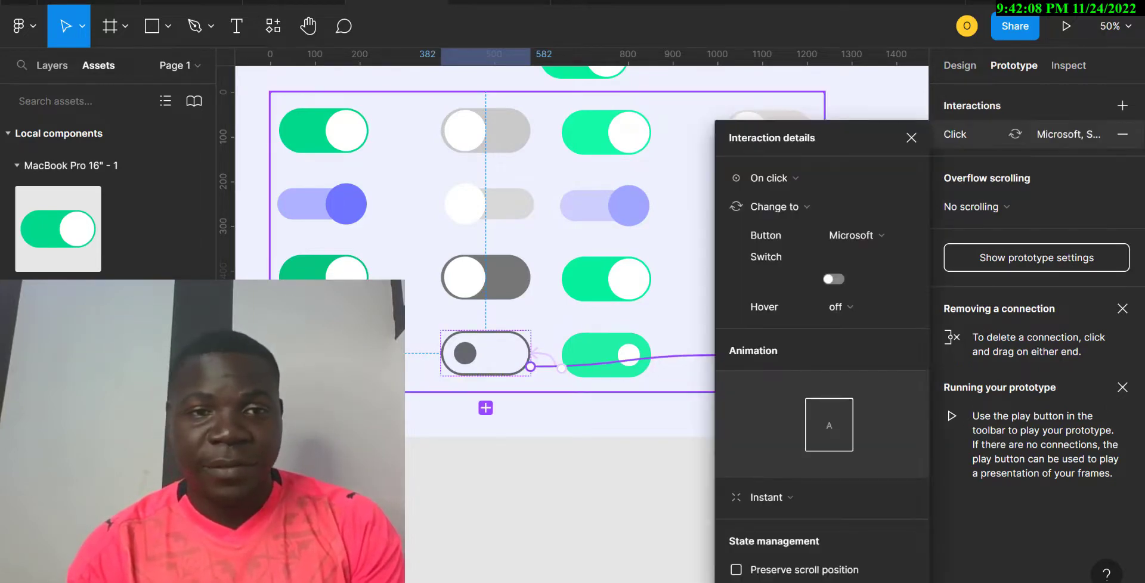
left_click(322, 265)
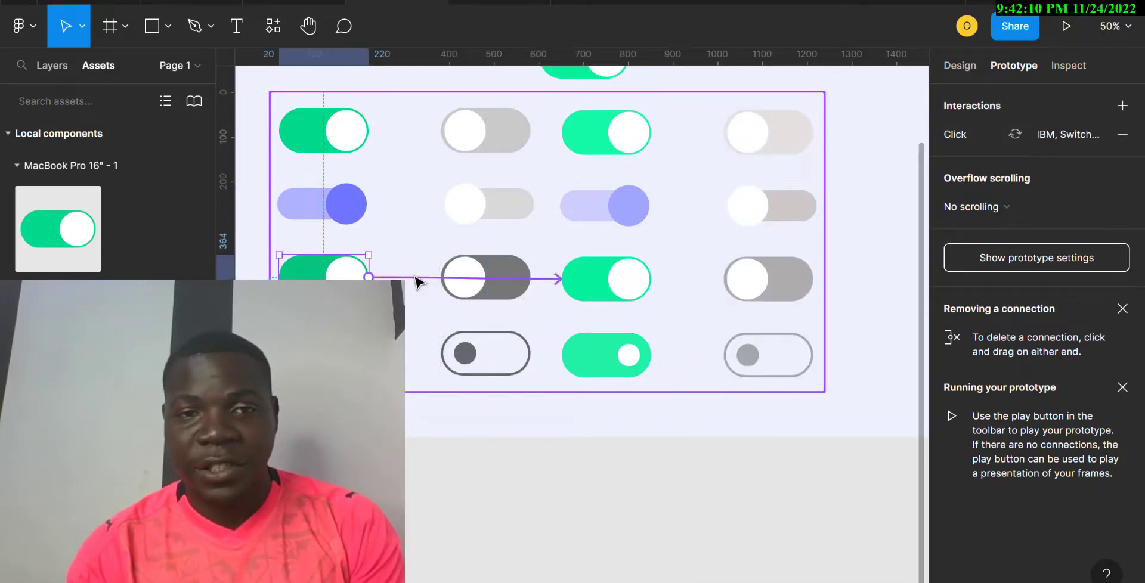
Switch the third-row left and dark grey toggles' connections to While hovering.
left_click(418, 278)
left_click(812, 177)
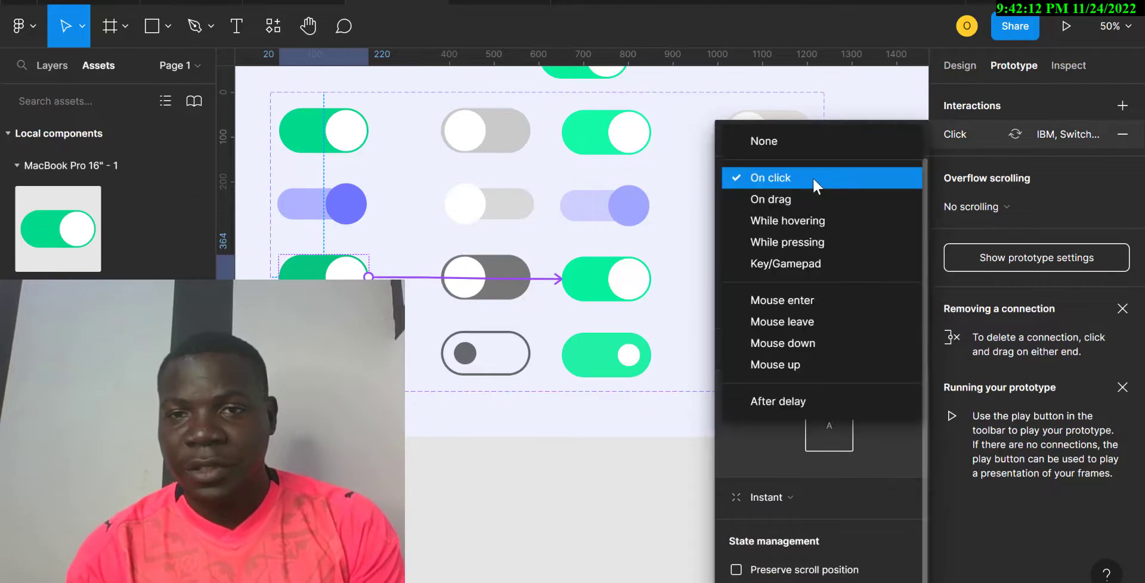
left_click(799, 221)
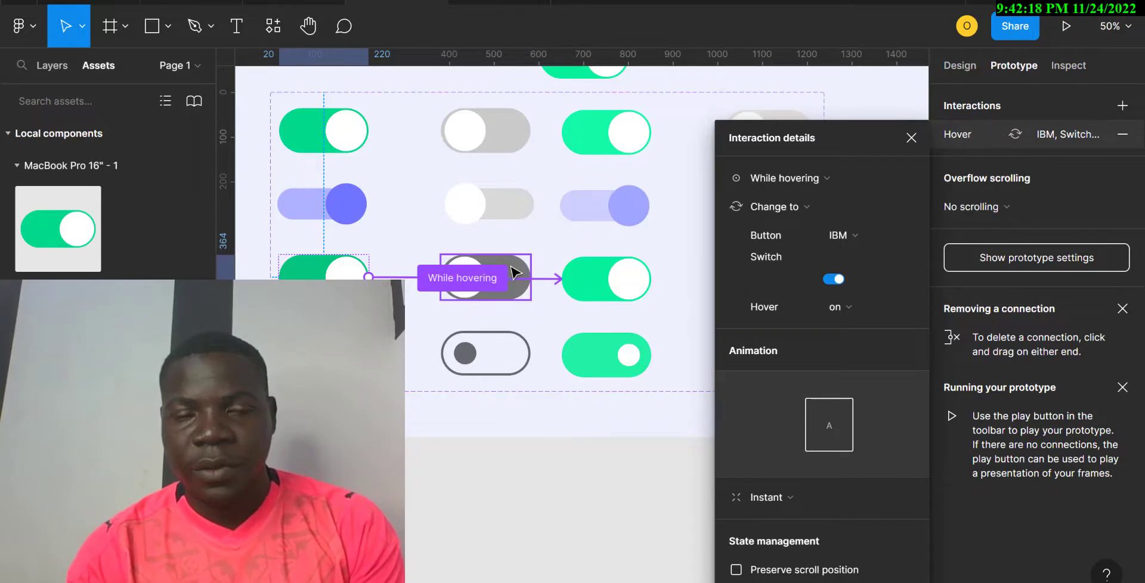
left_click(480, 349)
left_click(507, 287)
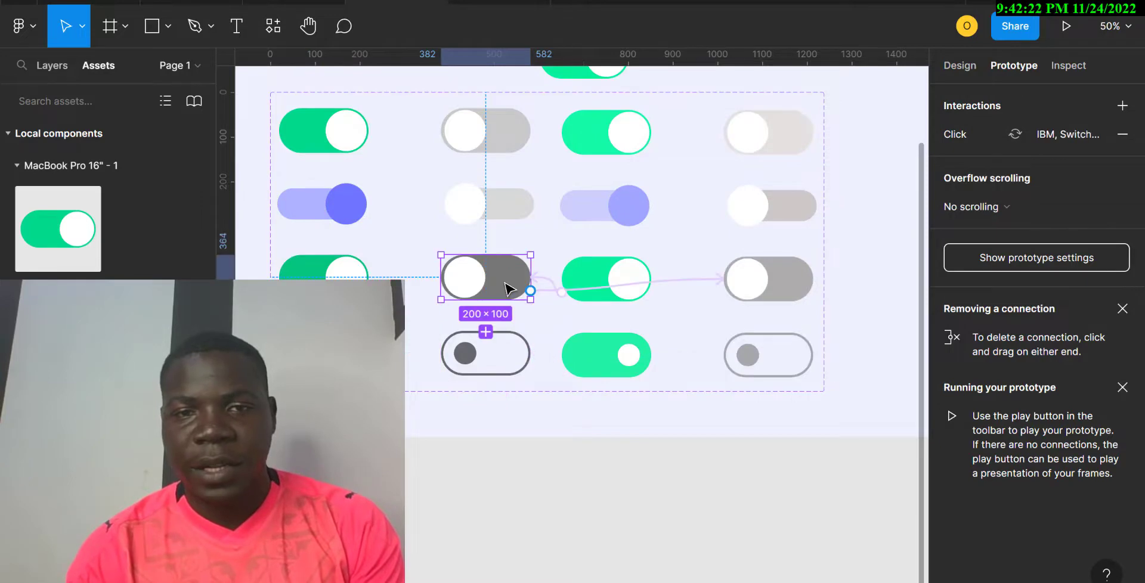
left_click(613, 288)
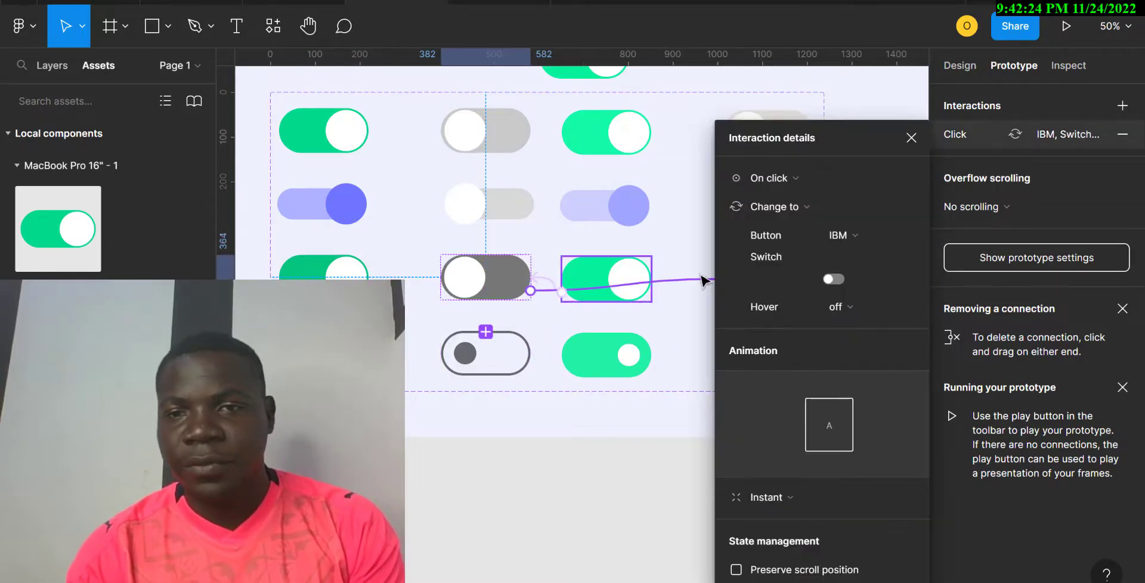
left_click(794, 176)
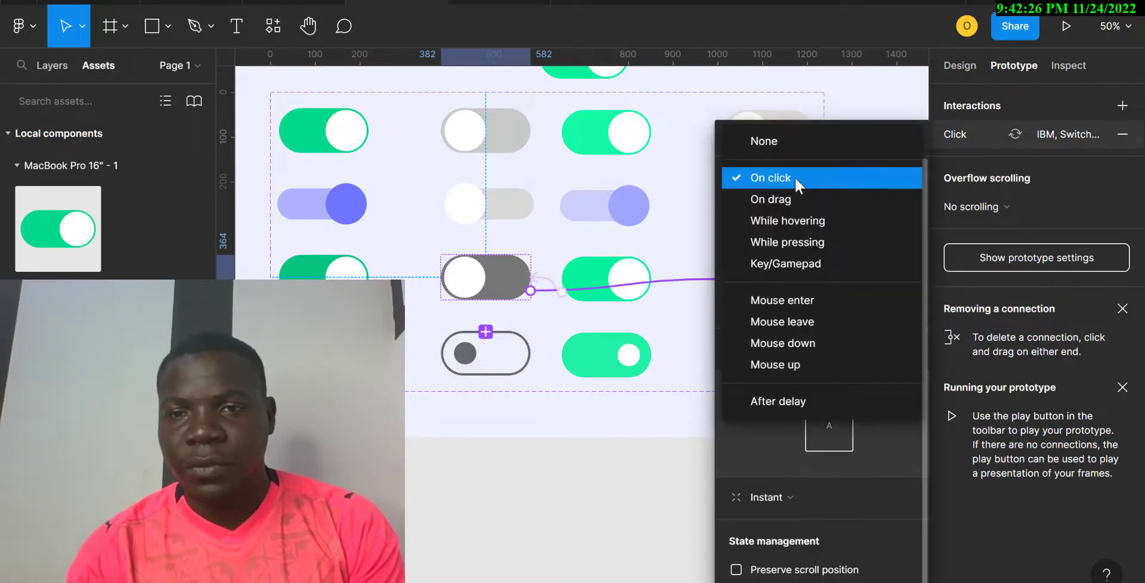
left_click(788, 223)
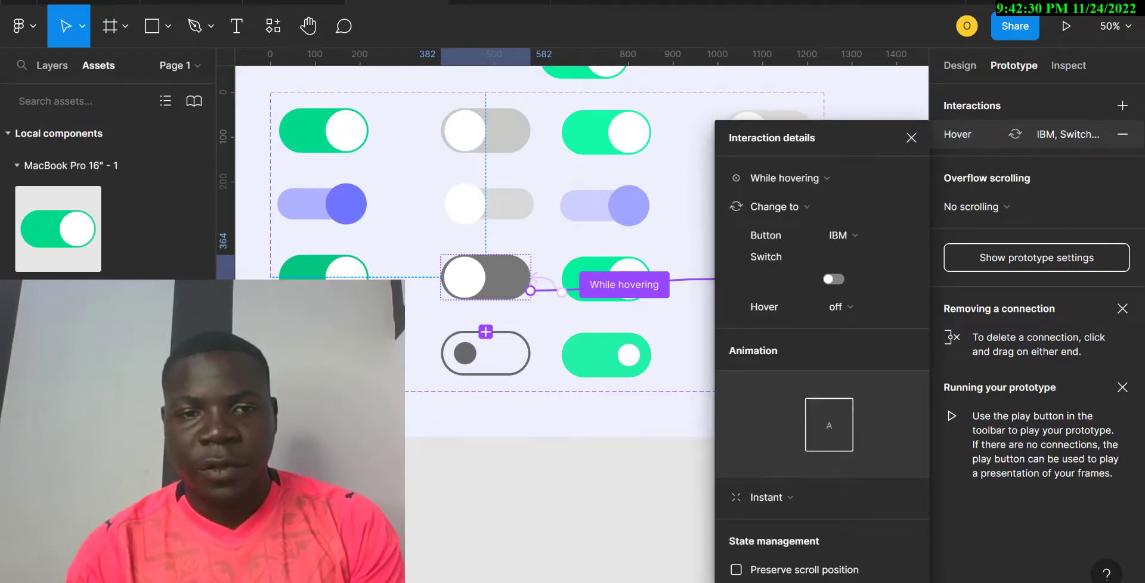
Set the bottom-left toggle's connection to While hovering and review the bottom green toggle's.
left_click(323, 354)
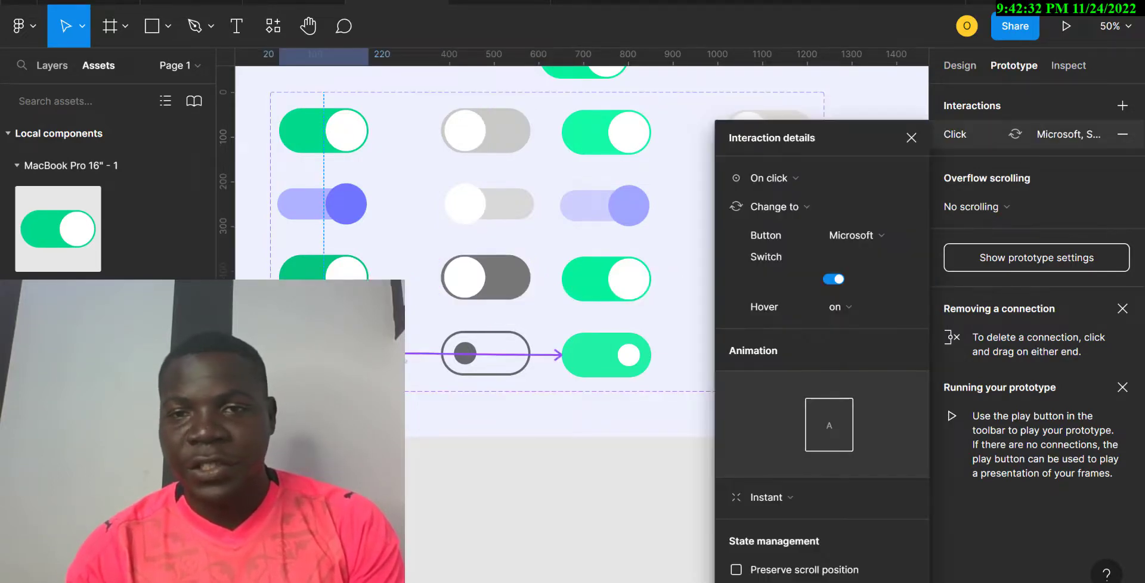
left_click(539, 354)
left_click(794, 175)
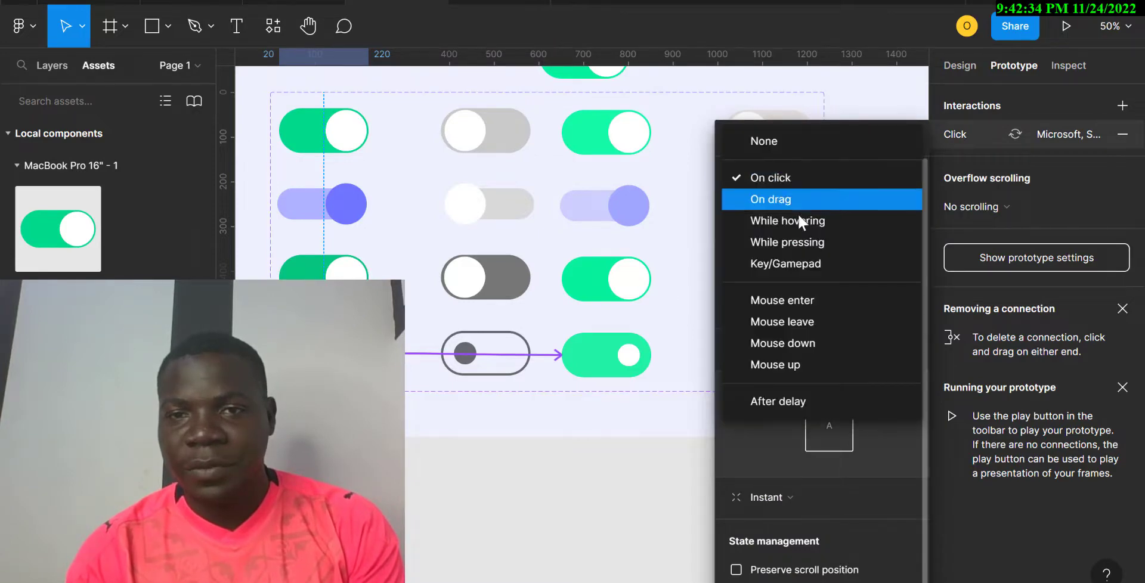
left_click(799, 222)
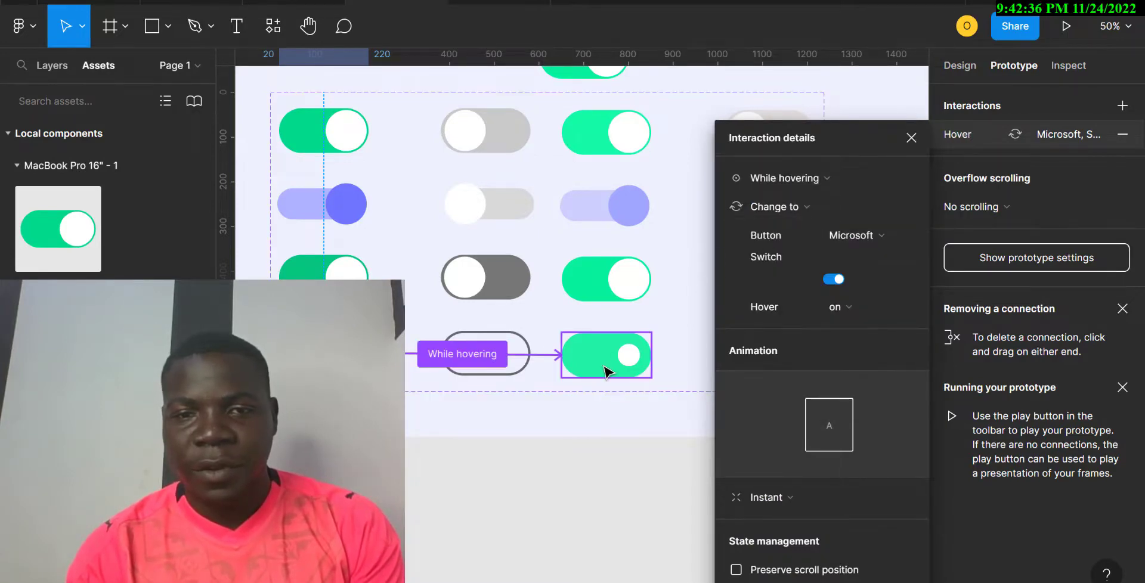
left_click(605, 369)
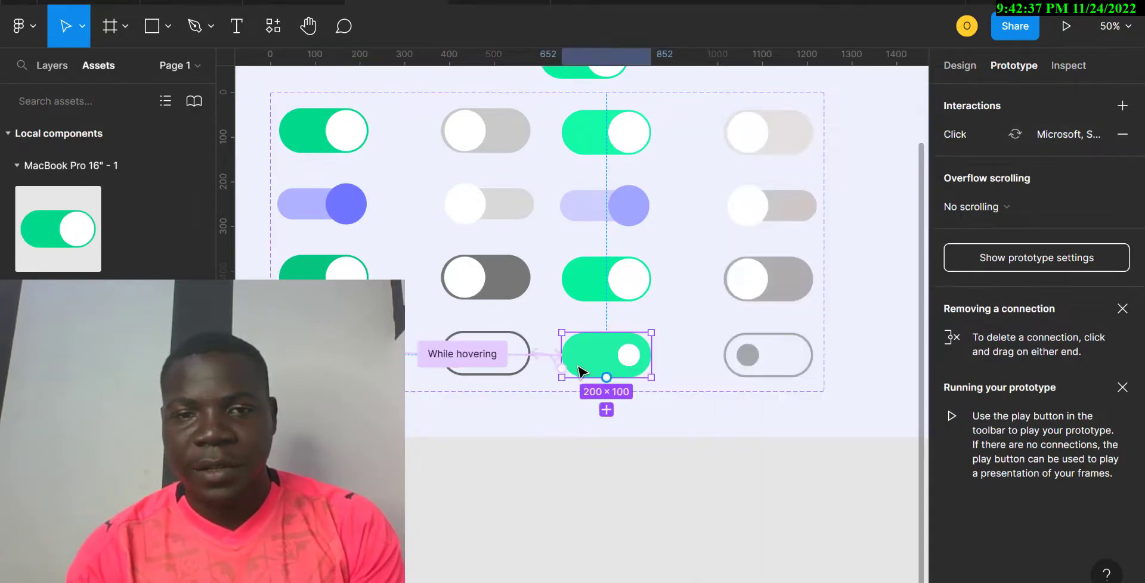
left_click(508, 372)
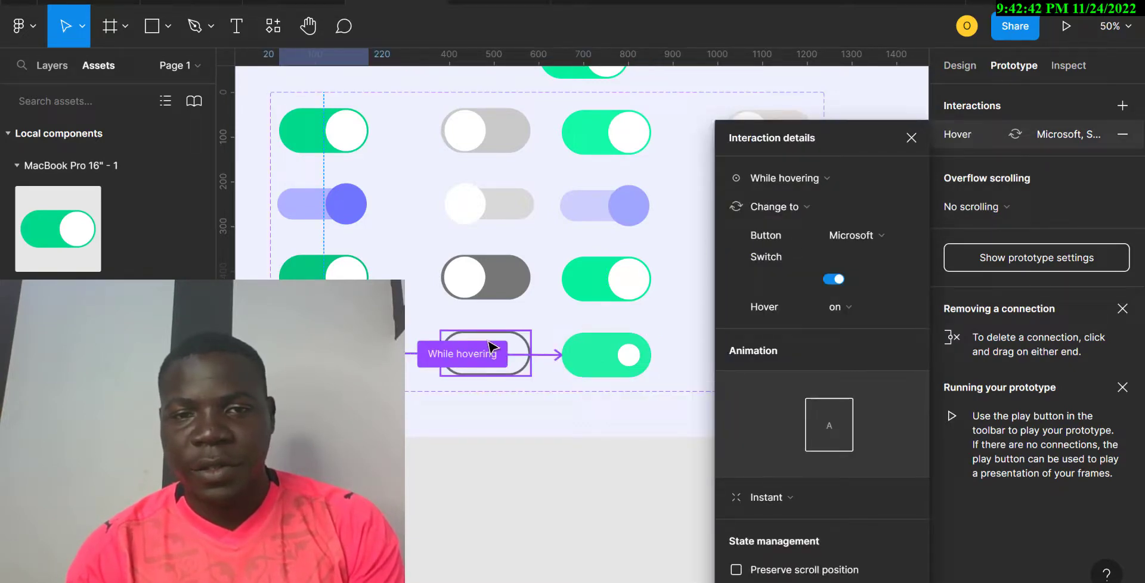
Set the fourth-row outlined toggle's connection trigger to While hovering.
left_click(597, 280)
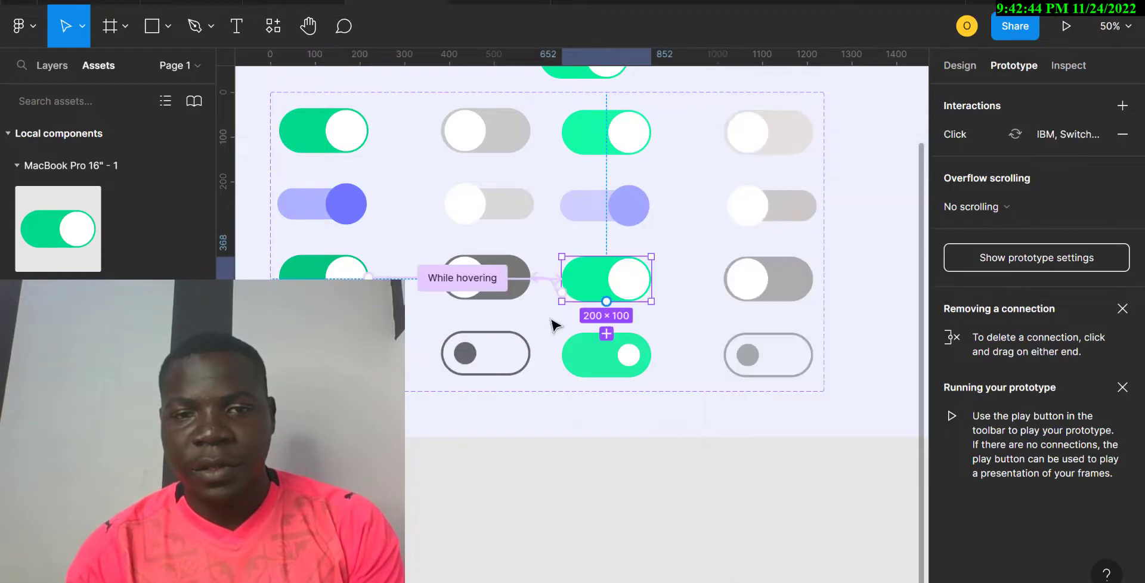
left_click(502, 352)
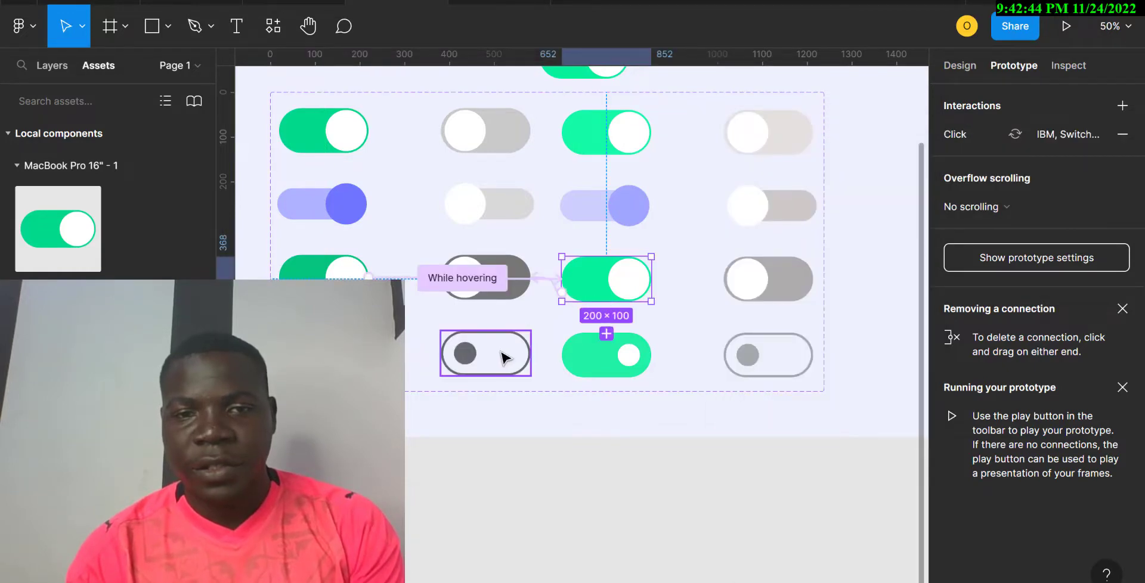
left_click(591, 370)
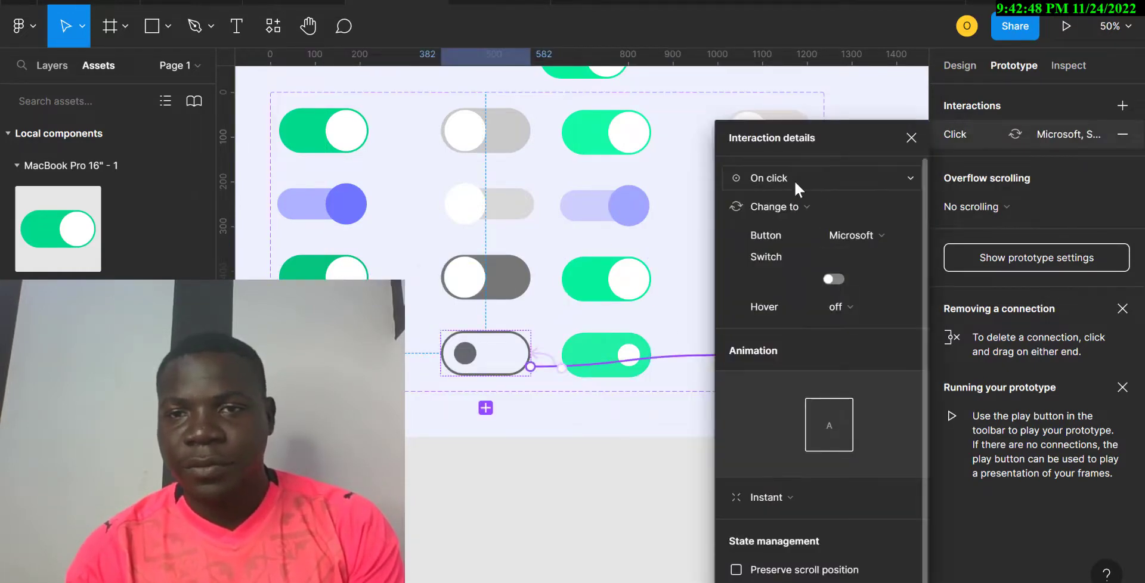
left_click(794, 180)
left_click(811, 222)
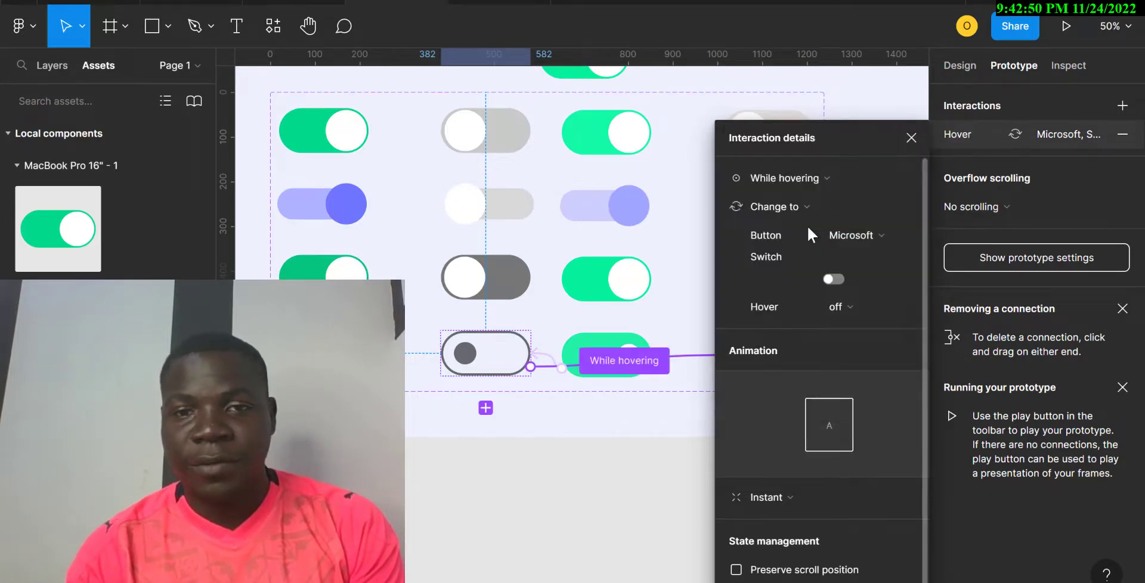
Check the left-column toggles' hover links and select the whole 16-variant set.
left_click(323, 150)
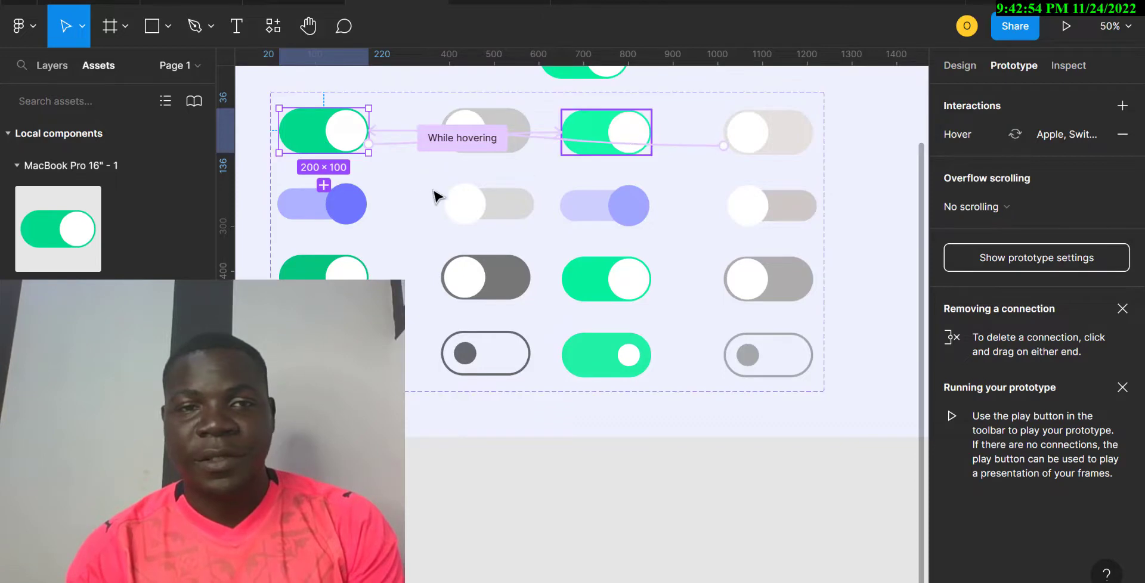
left_click(356, 206)
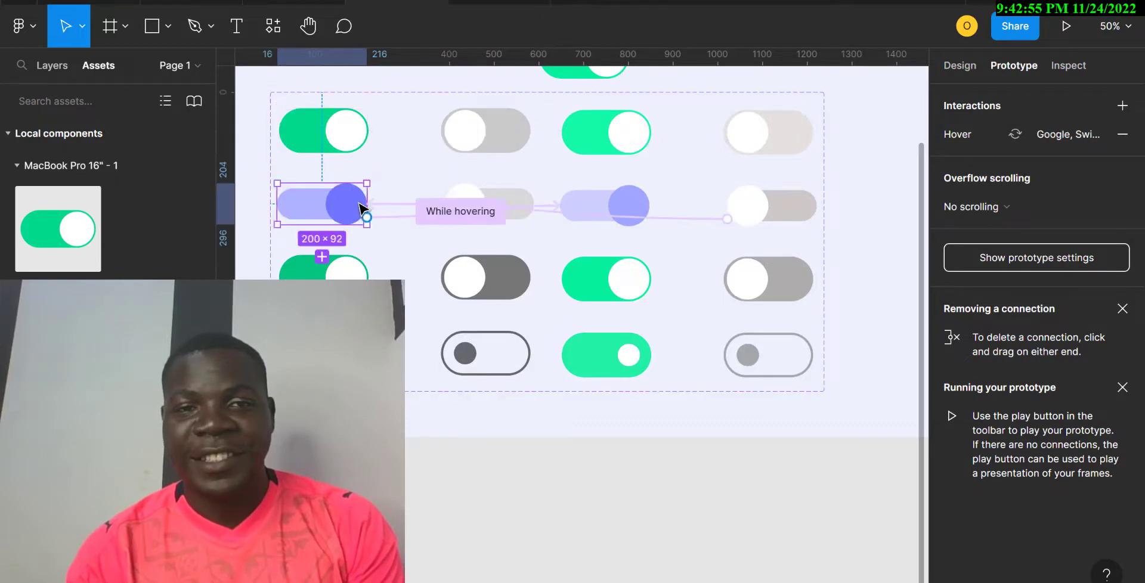
left_click(349, 267)
left_click(346, 353)
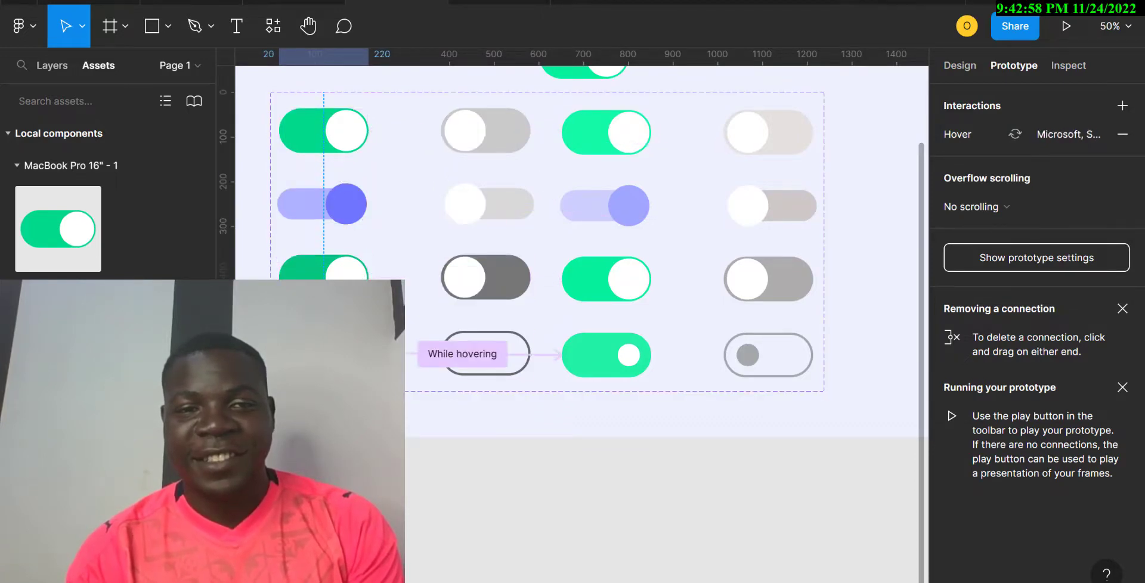
left_click(293, 101)
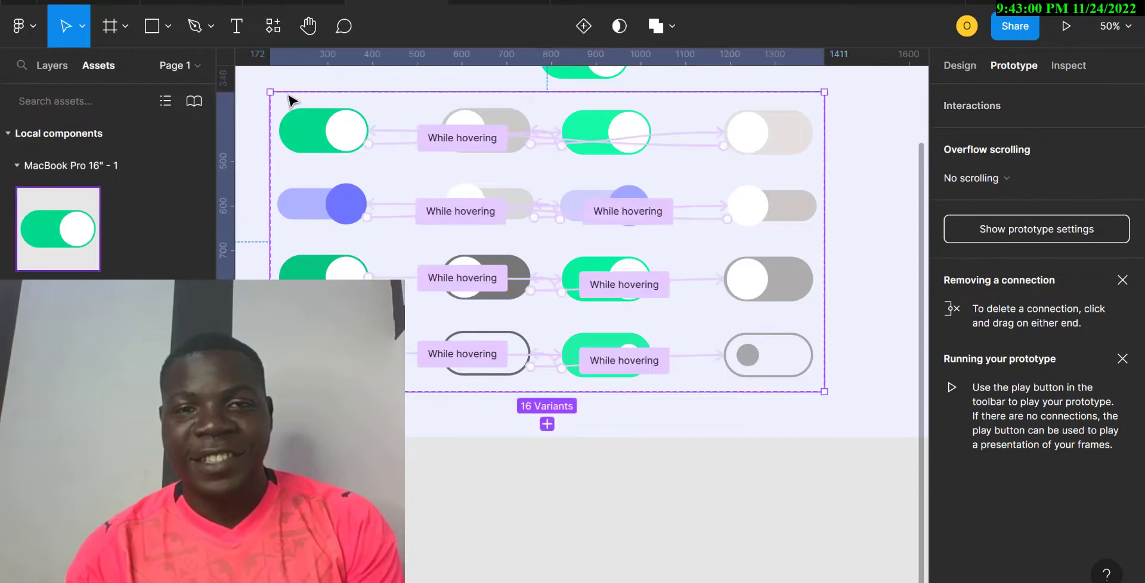
Link the top-row green toggle to the last variant with a While hovering trigger.
scroll(595, 226, "up", 3)
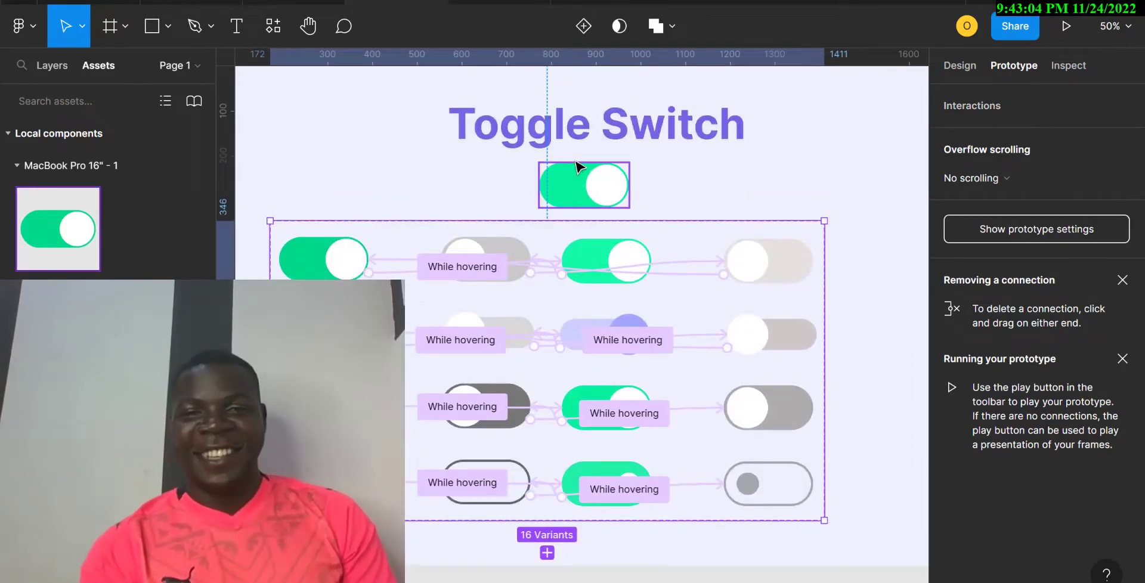
left_click(615, 264)
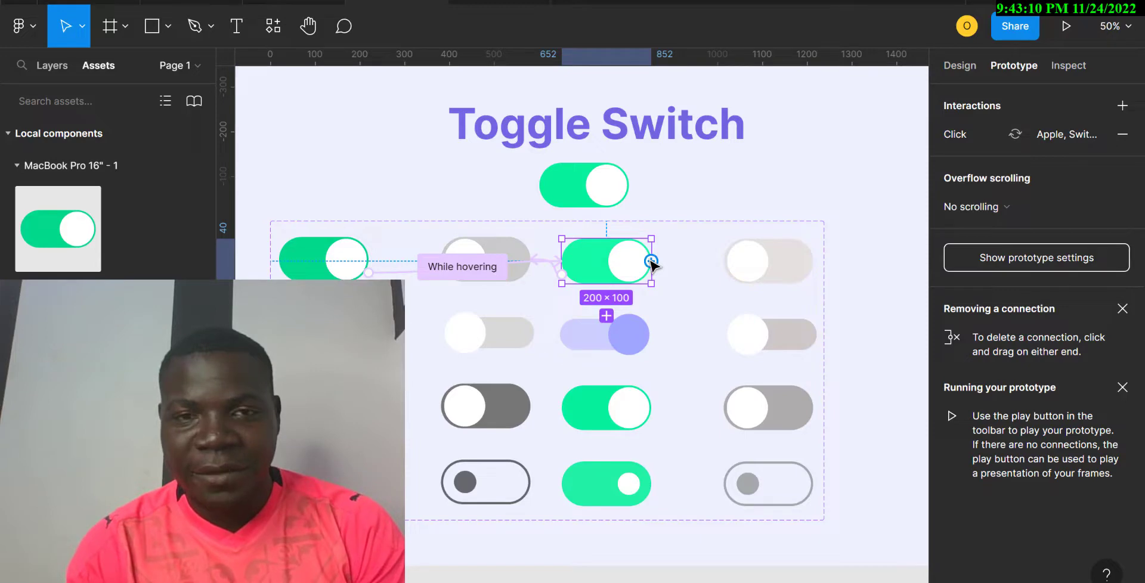
left_click_drag(651, 262, 754, 264)
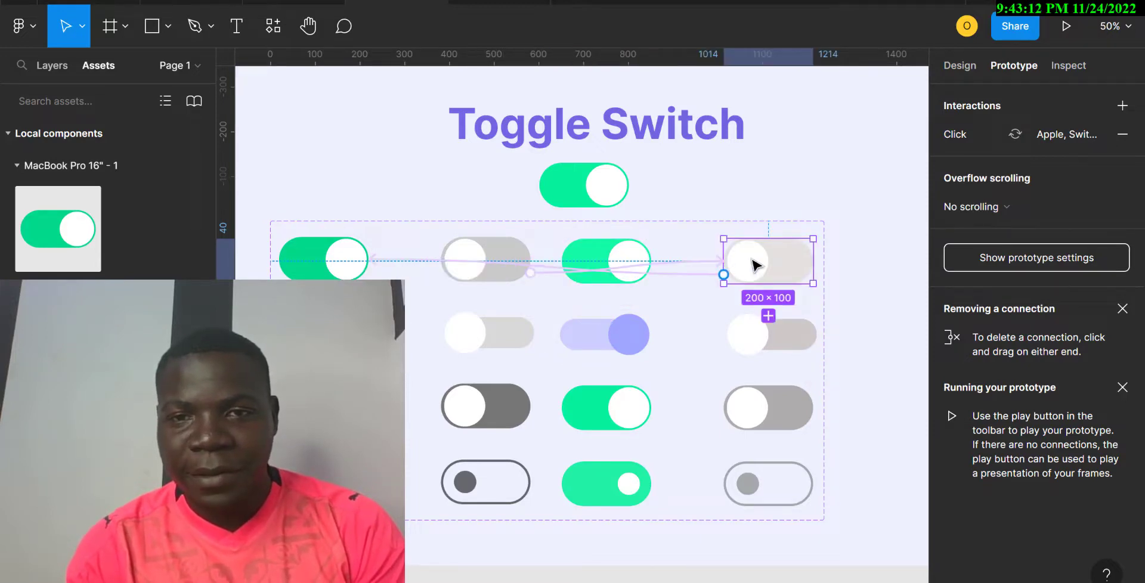
left_click(660, 267)
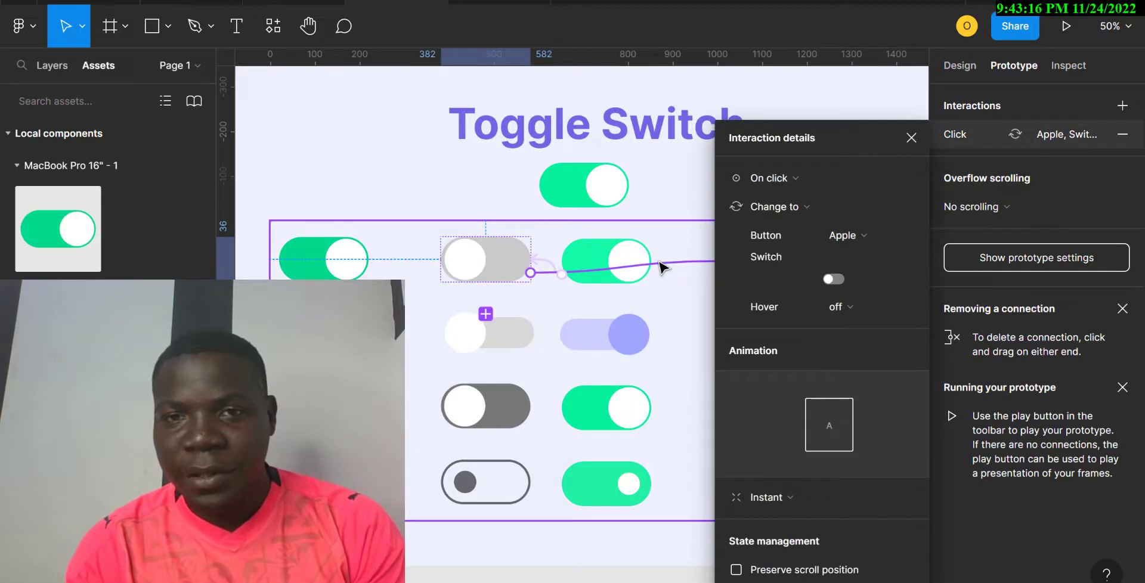
left_click(839, 184)
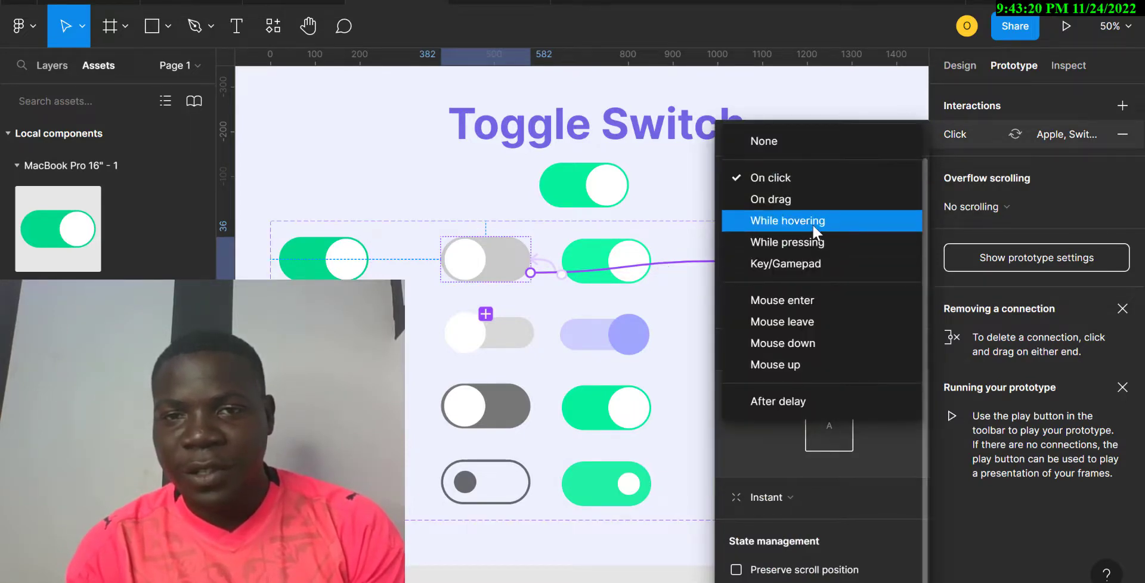
left_click(814, 222)
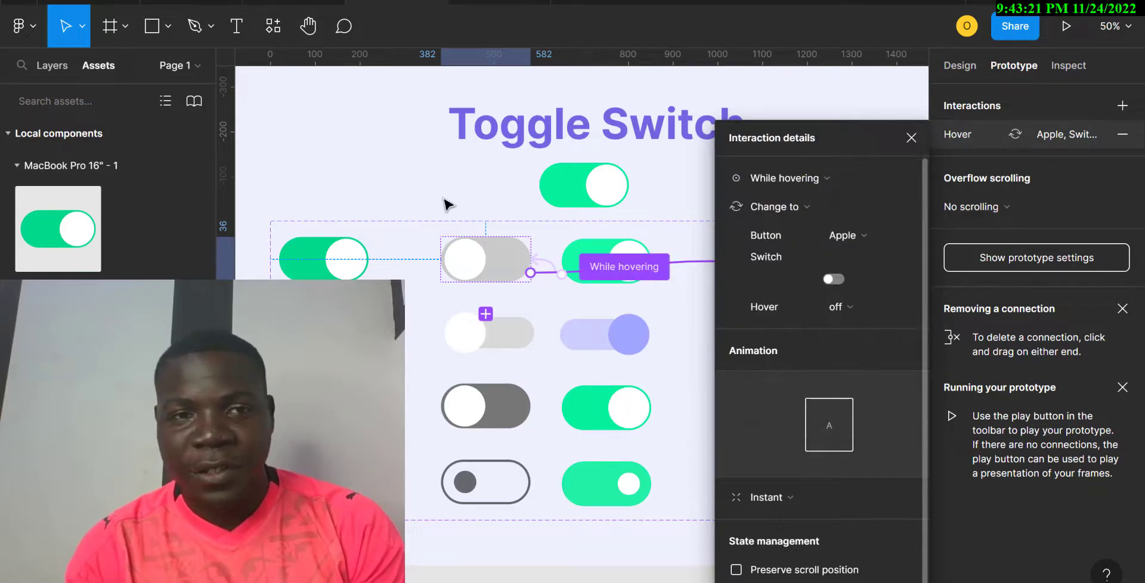
left_click(271, 223)
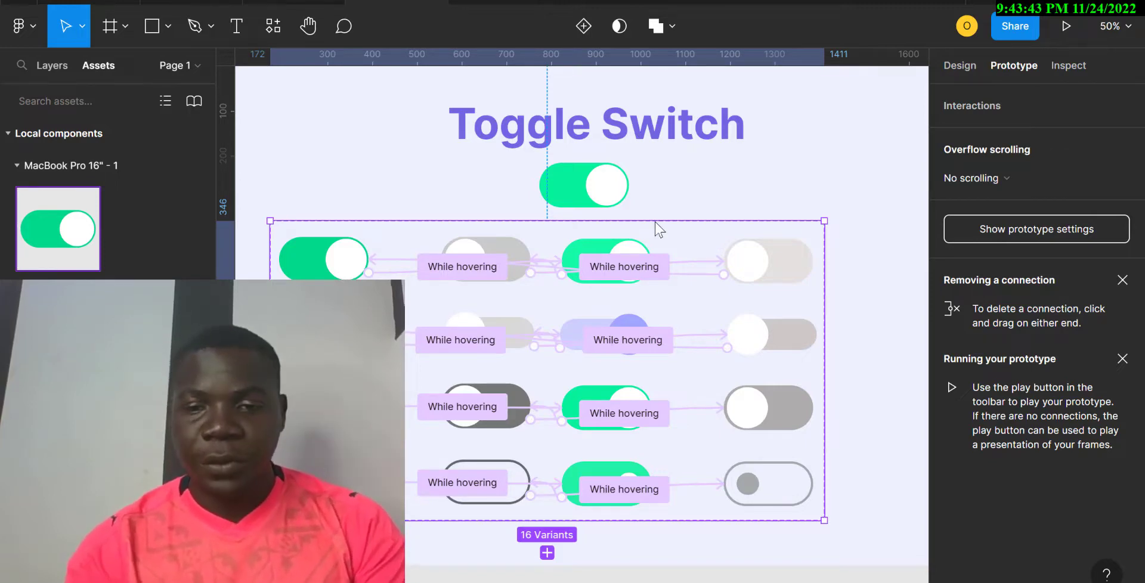
key("minus")
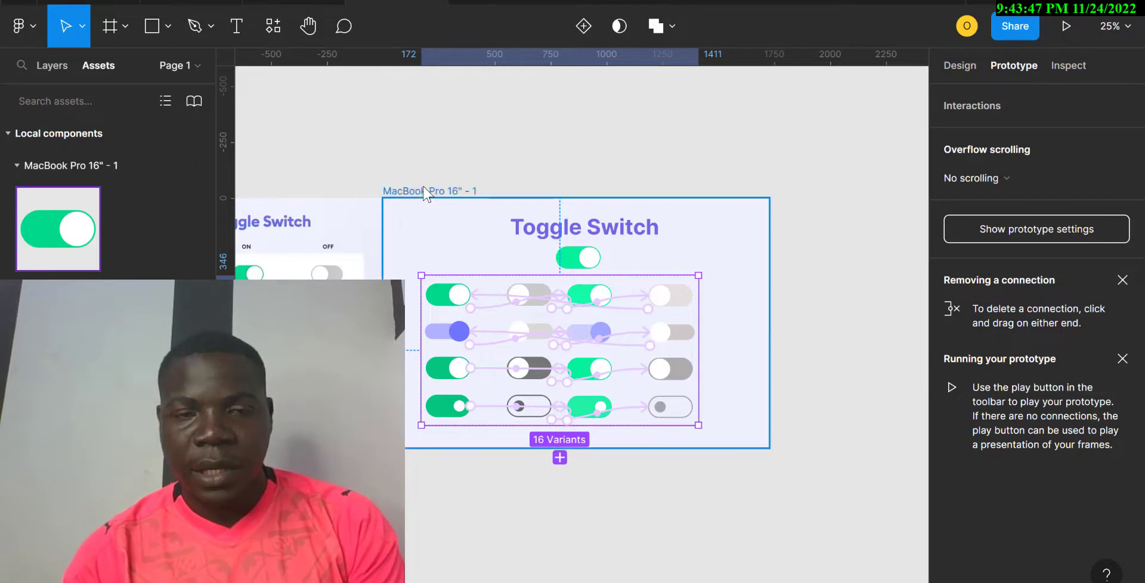
left_click(1065, 30)
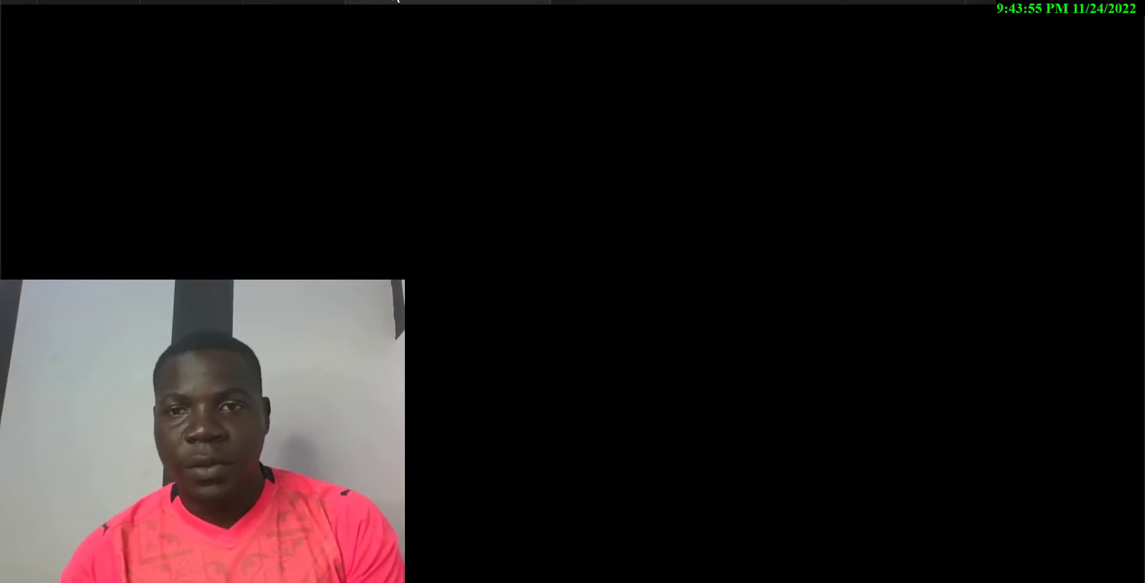
left_click(398, 1)
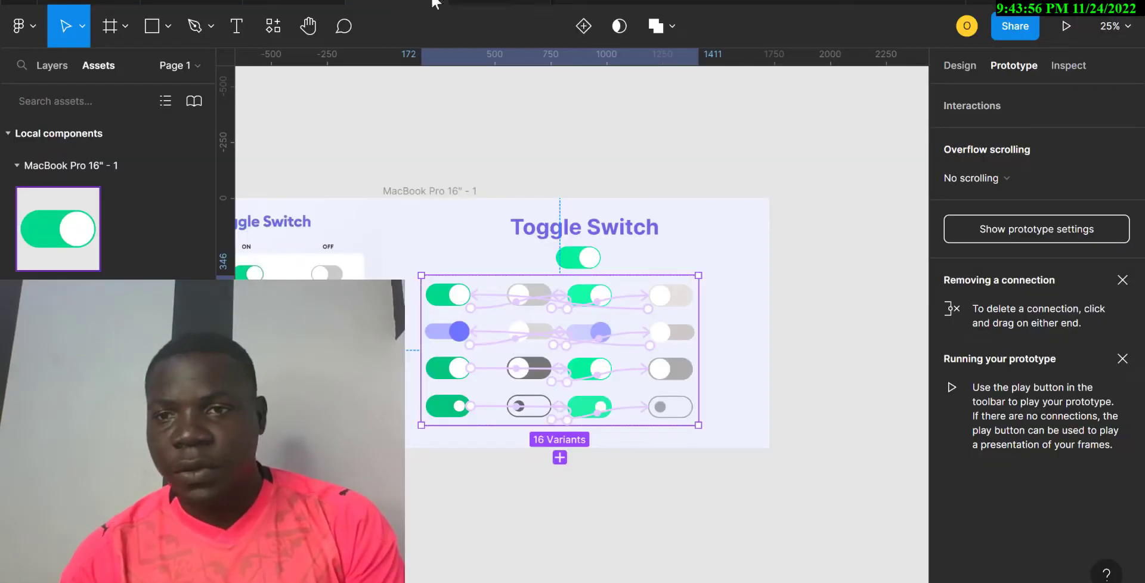
Set the MacBook Pro 16" prototype background colour to white, FFFFFF.
left_click(1055, 229)
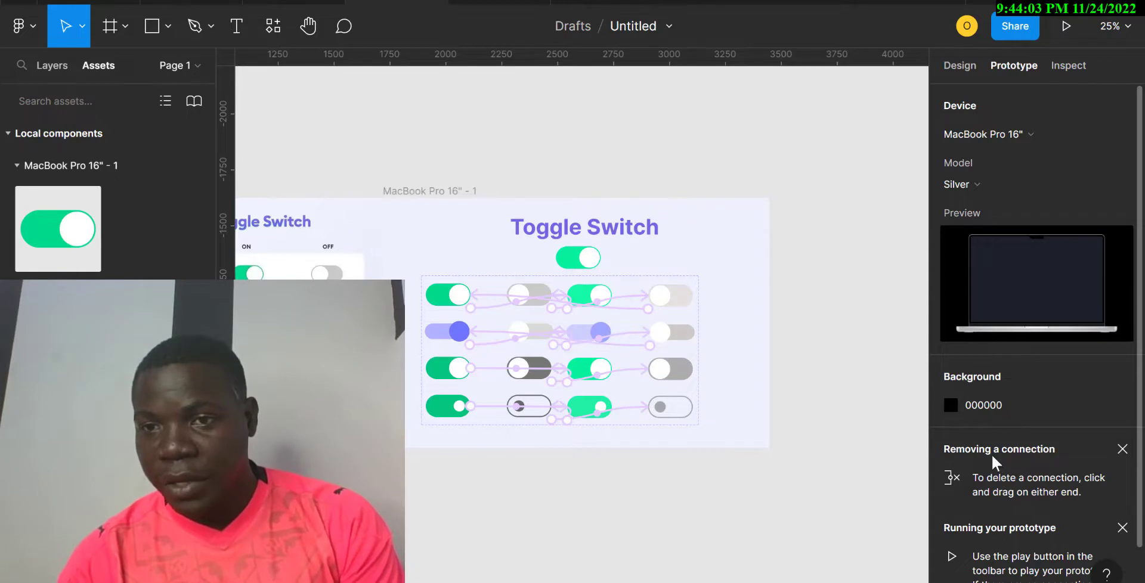
left_click(952, 405)
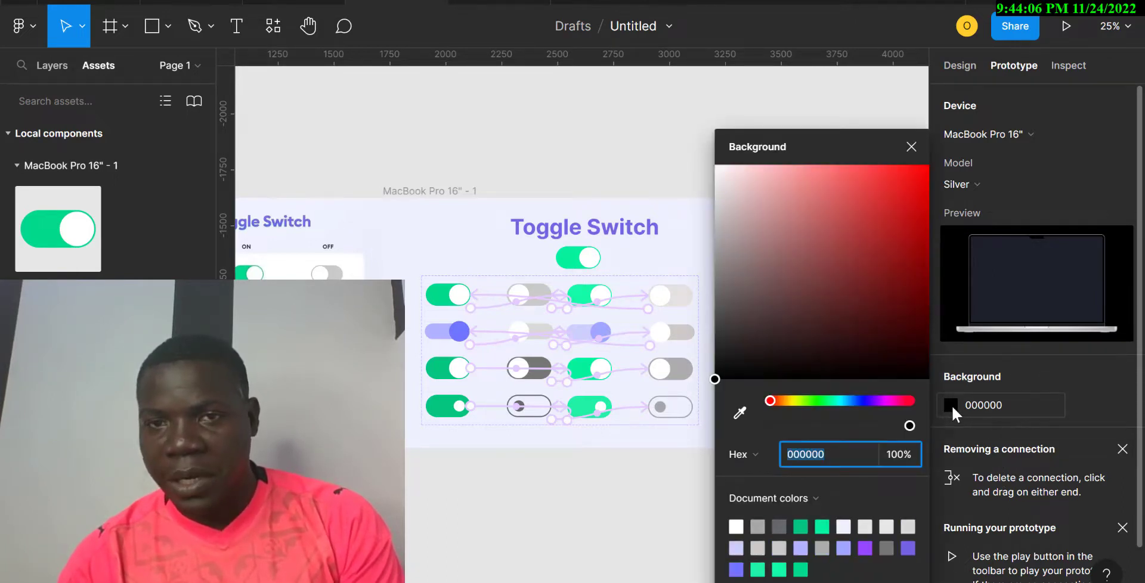
left_click(743, 213)
left_click_drag(704, 162, 700, 158)
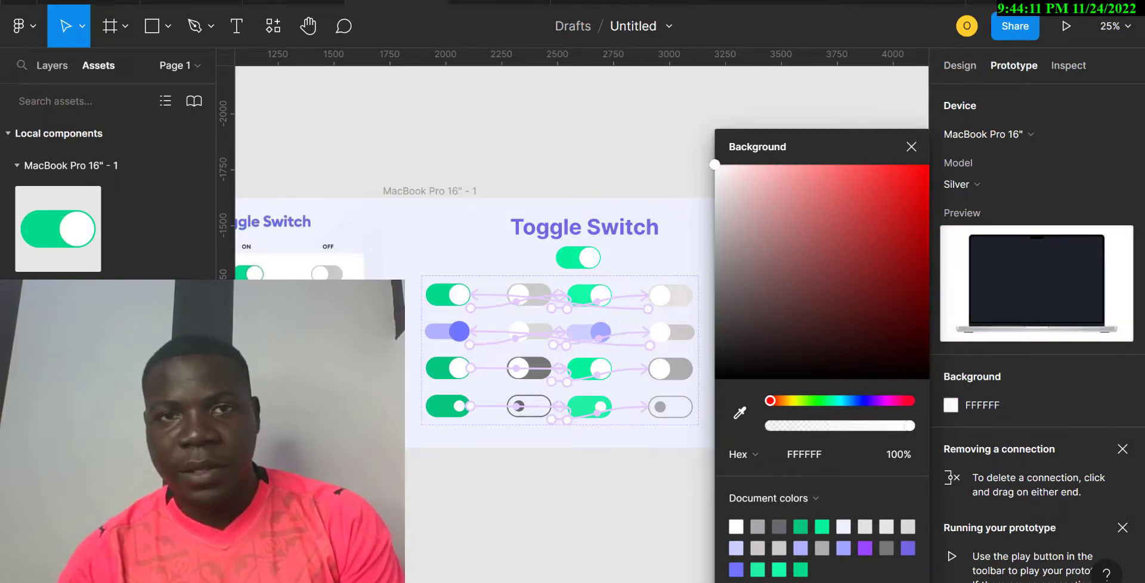
Check the prototype preview, then return to the design properties with the Toggle Switch toggle selected.
left_click(499, 2)
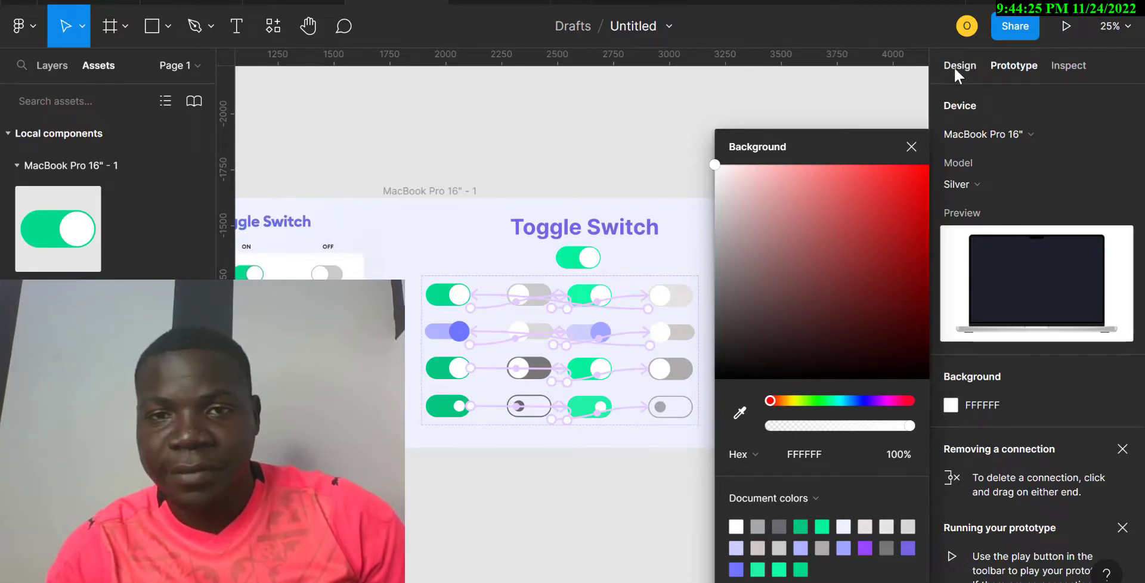
left_click(953, 67)
left_click(577, 262)
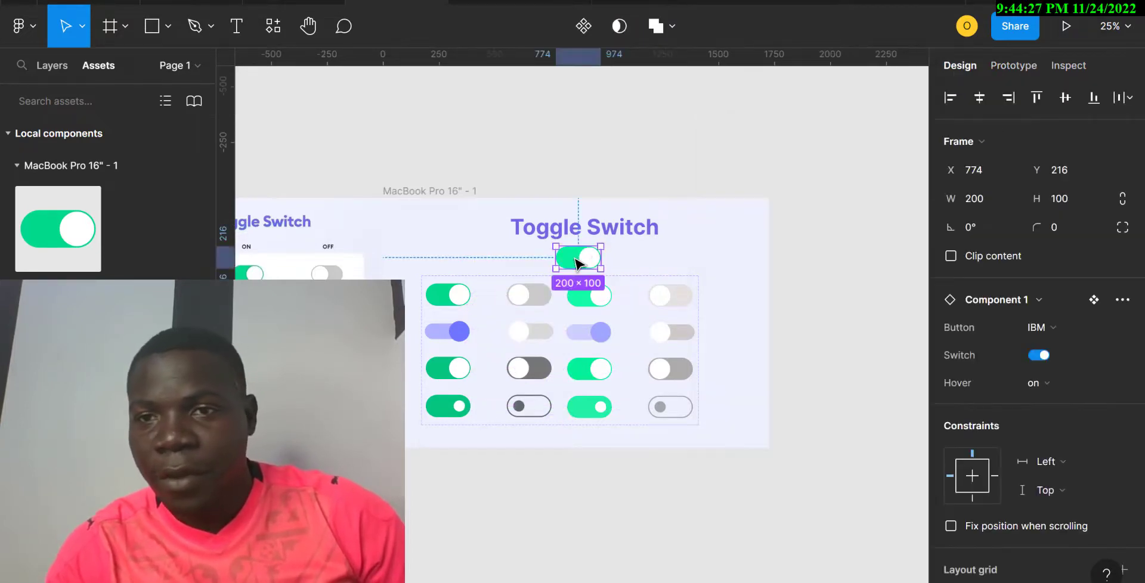
View the prototype preview, then return to the white-background MacBook Pro 16" prototype settings.
left_click(497, 1)
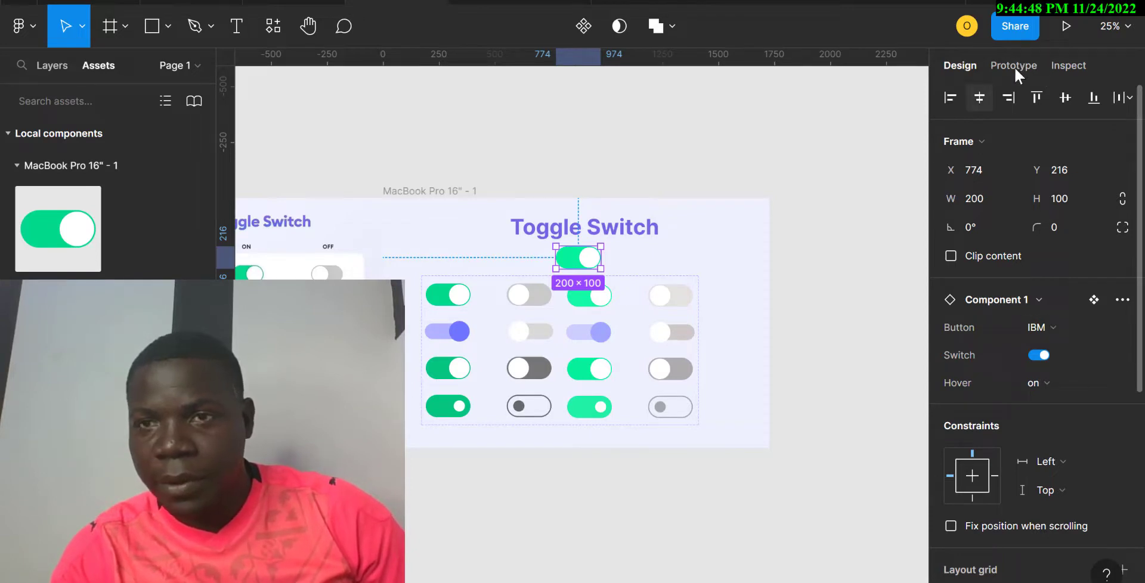
left_click(1014, 67)
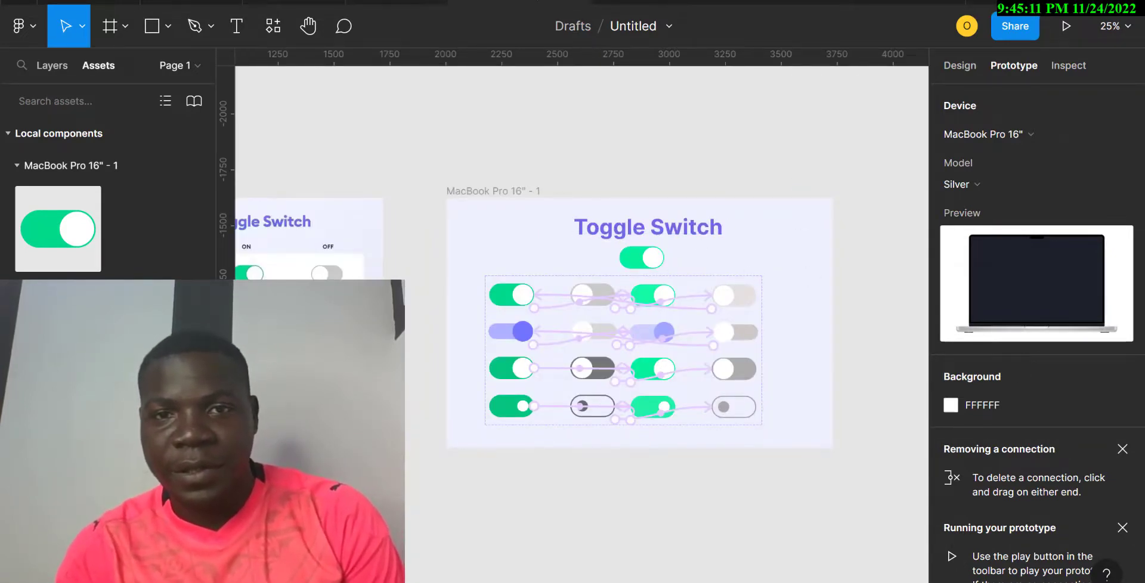
key("ctrl+alt+Return")
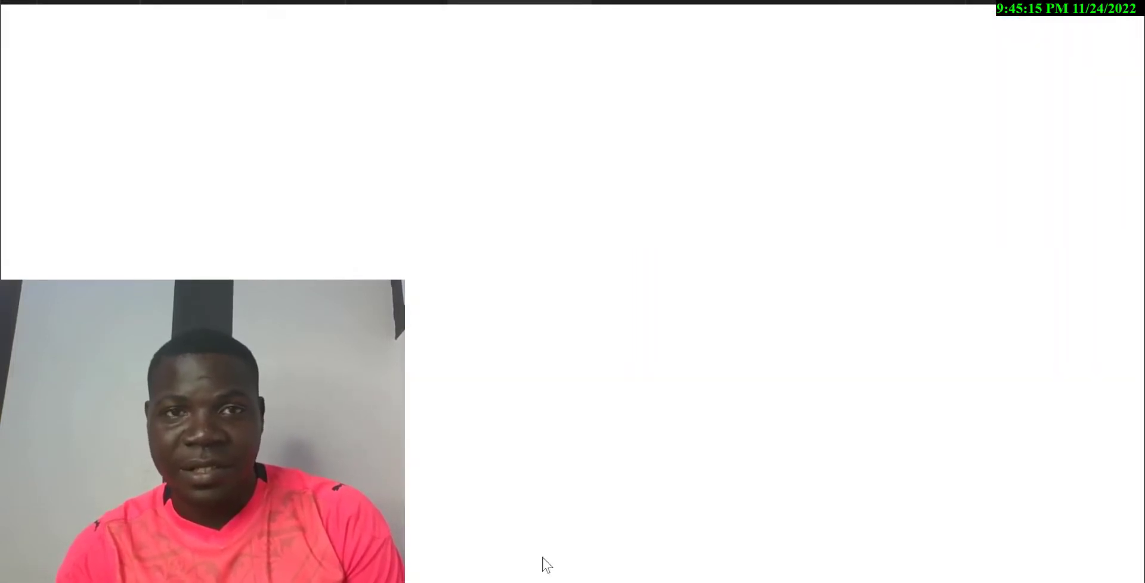
left_click(414, 5)
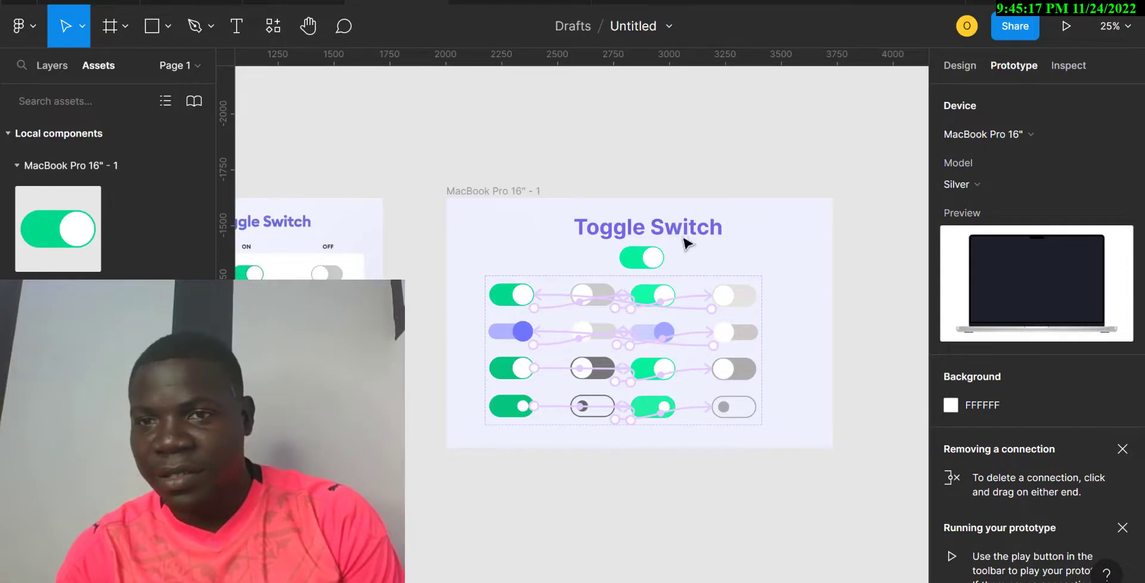
left_click(1065, 26)
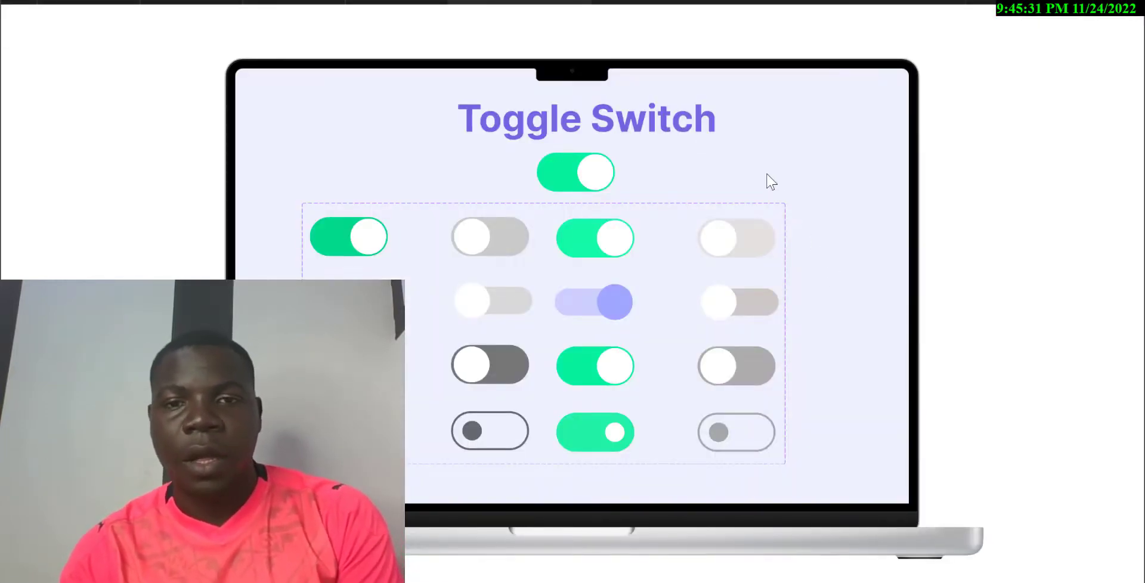
left_click(395, 1)
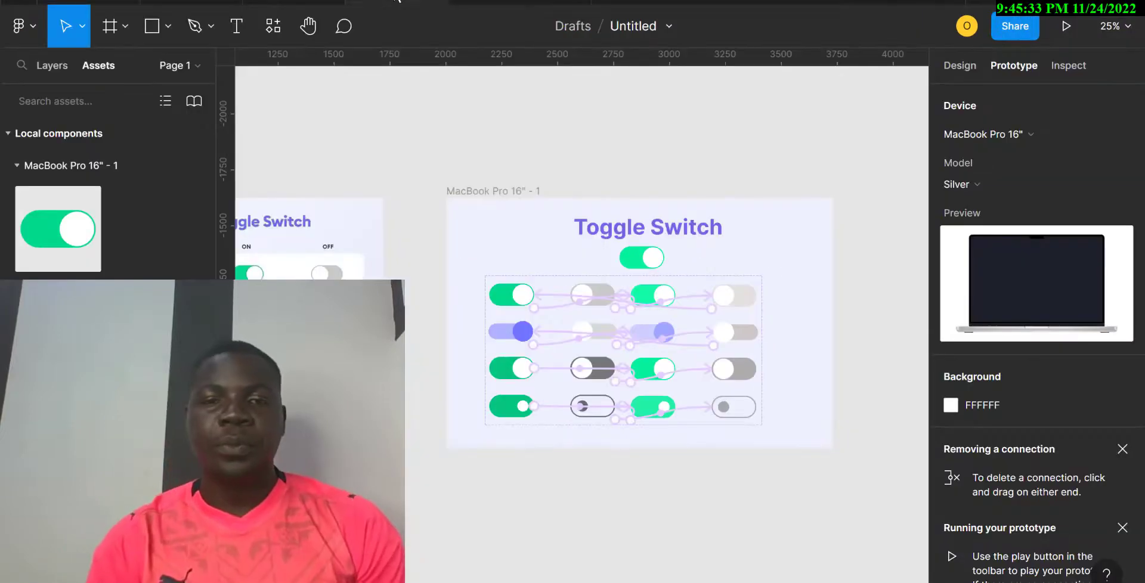
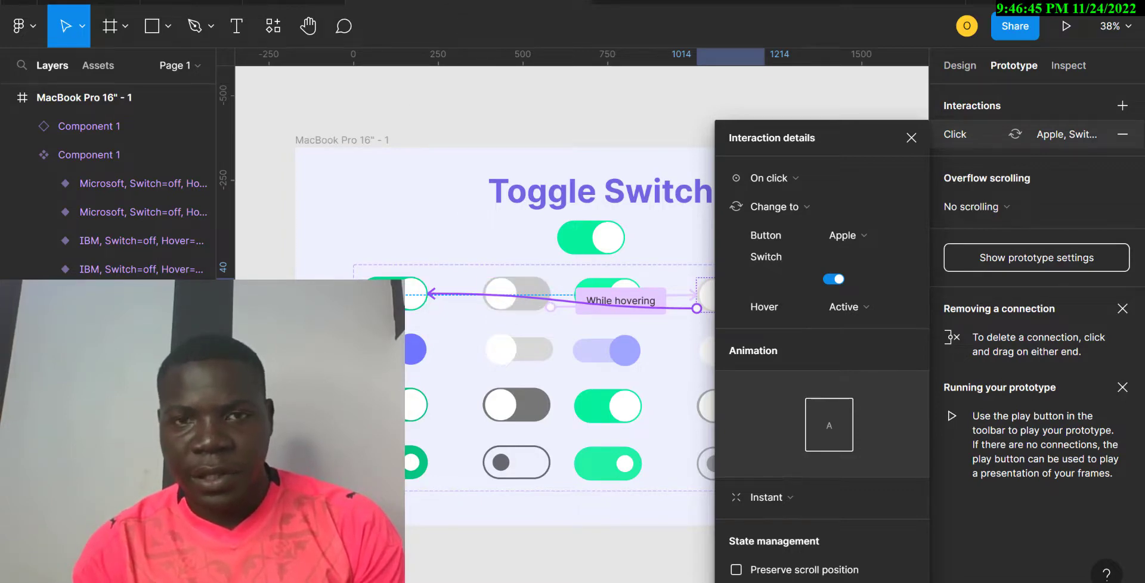
left_click(519, 3)
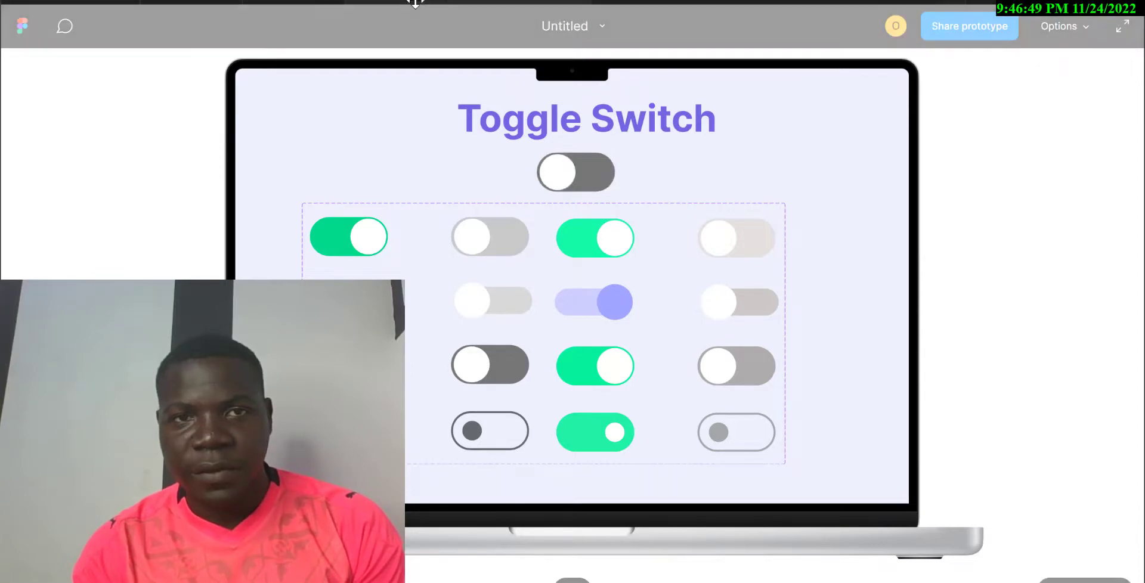
left_click(414, 2)
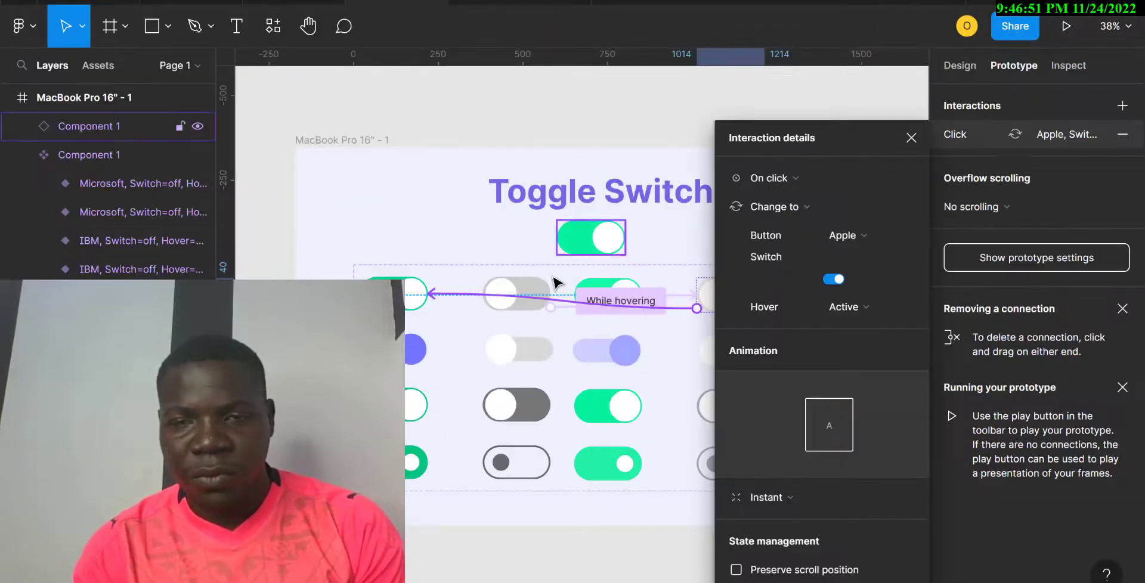
left_click(518, 3)
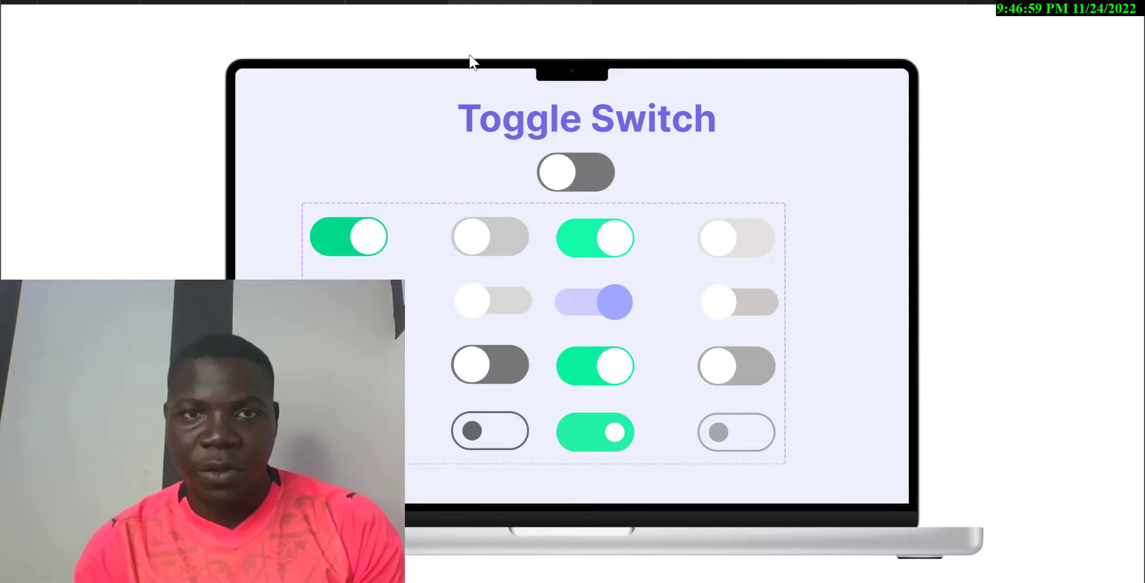
left_click(396, 2)
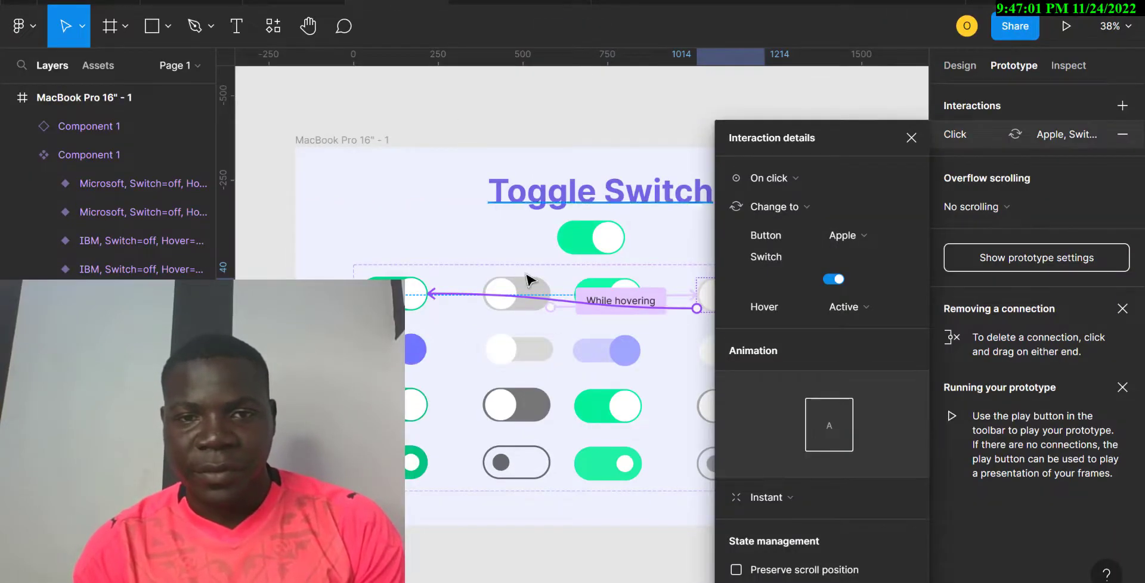
Link clicks on the first- and second-row grey hover toggles to their on variants.
left_click(518, 304)
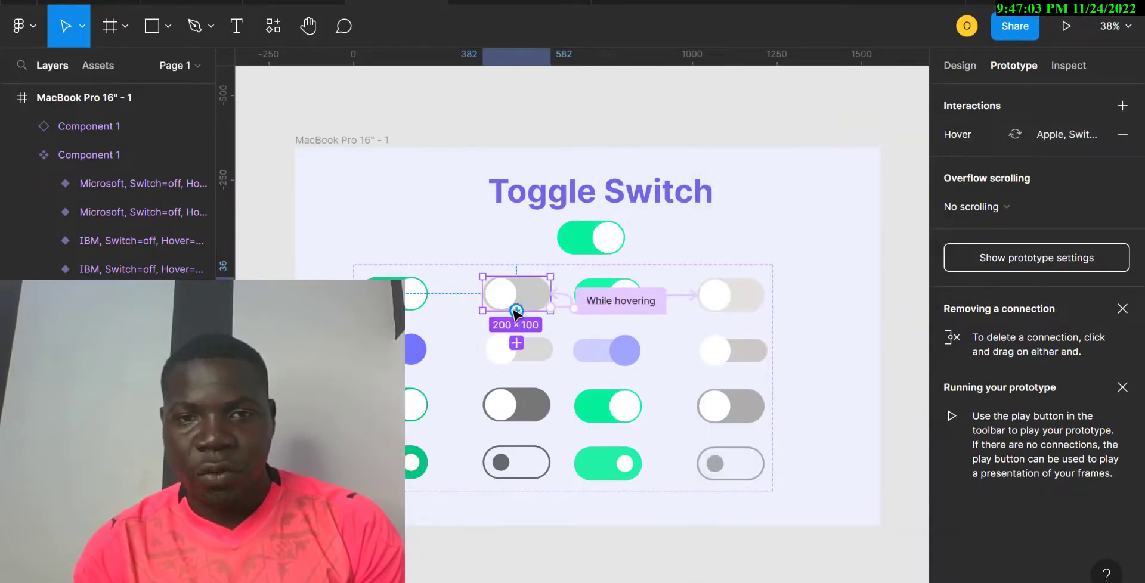
left_click_drag(517, 311, 409, 296)
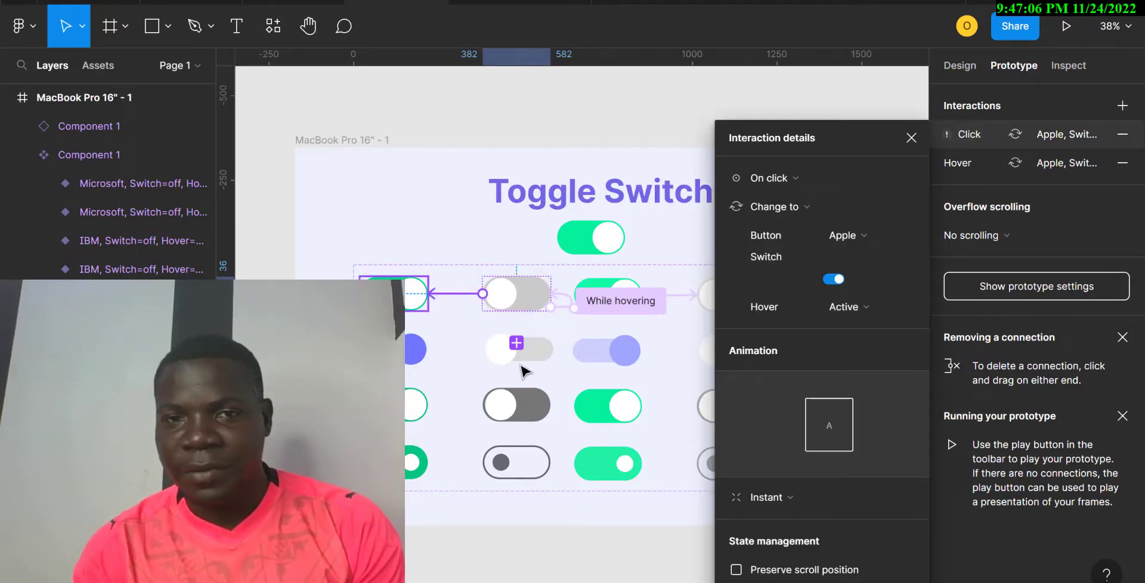
left_click(487, 354)
left_click_drag(486, 350, 424, 354)
Link clicks on the third- and fourth-row hover toggles to their on variants, then preview.
left_click(498, 411)
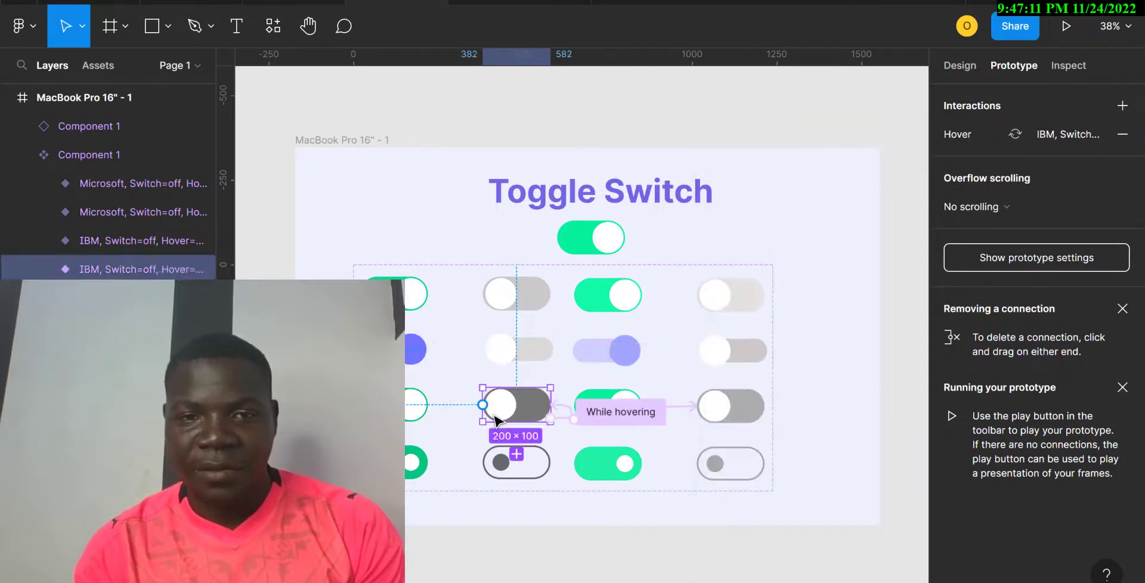
left_click_drag(483, 404, 416, 404)
left_click(517, 473)
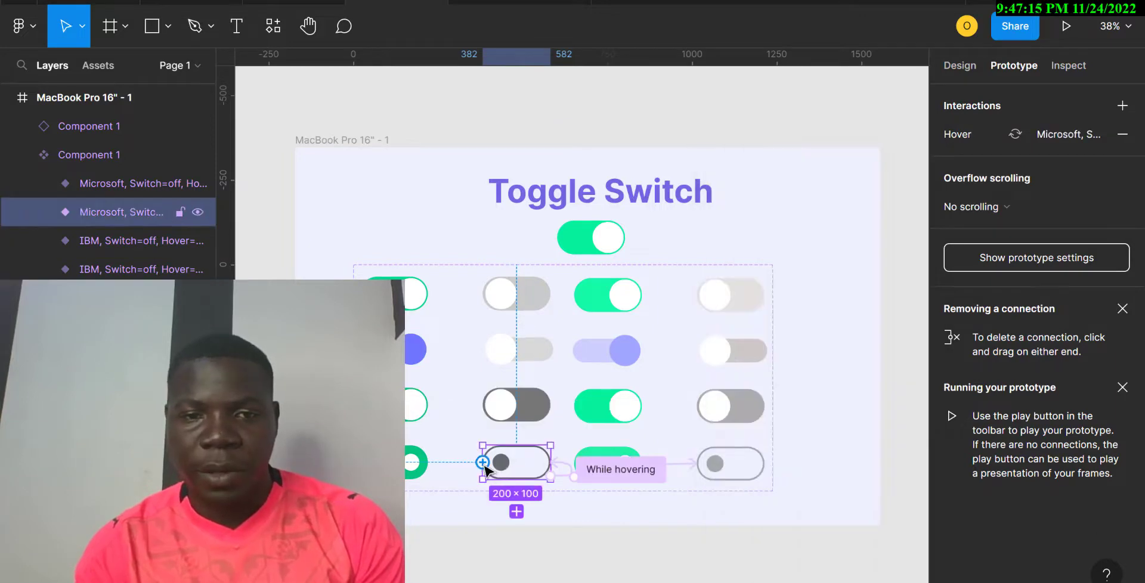
left_click_drag(483, 463, 416, 463)
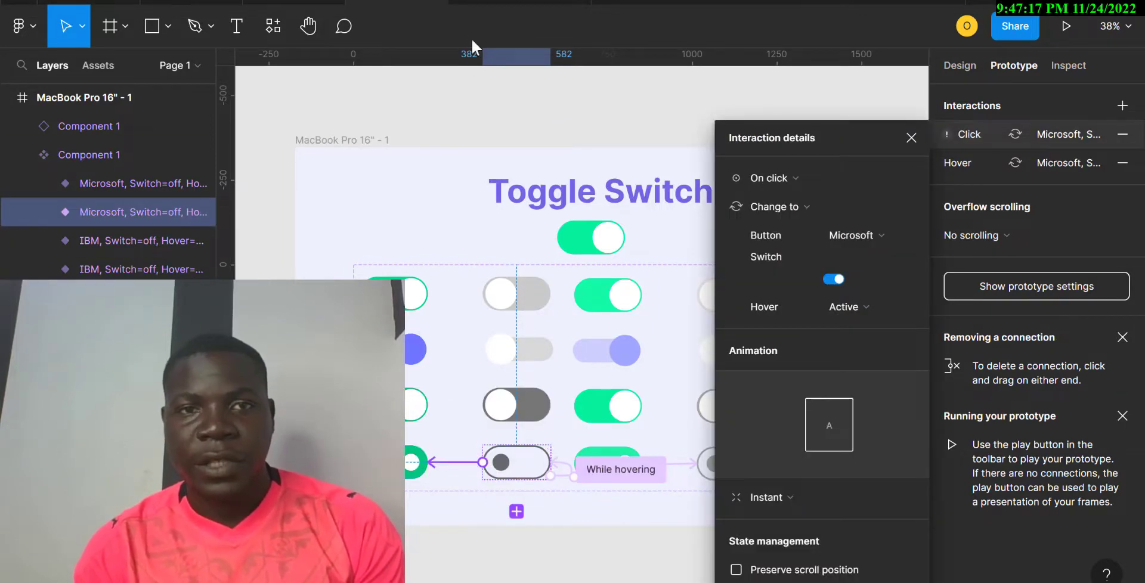
left_click(501, 2)
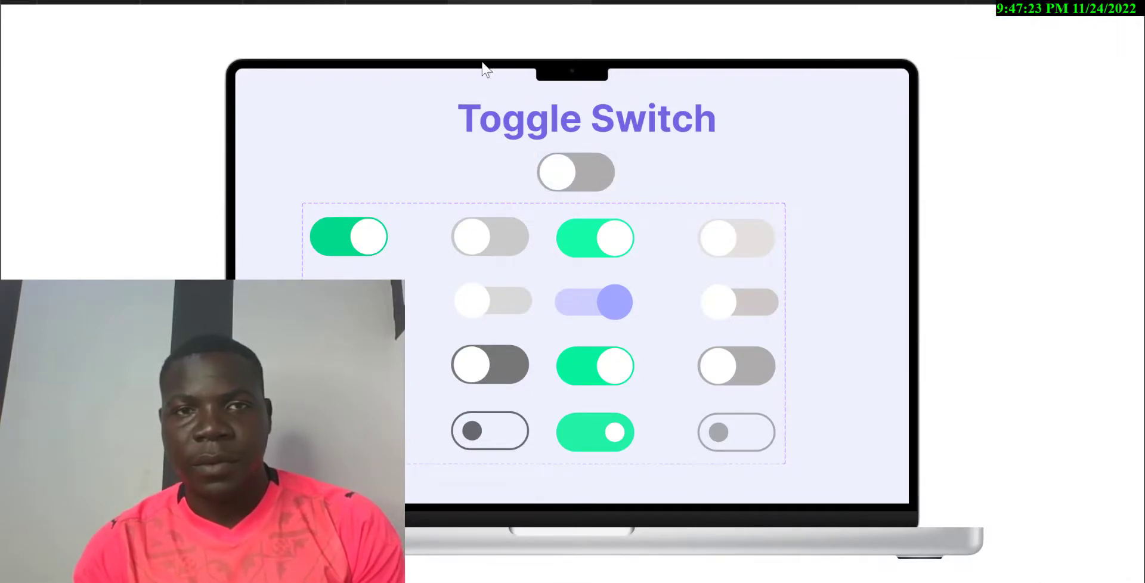
Back in the editor, undo the newly added click interactions three times with Ctrl+Z.
left_click(516, 2)
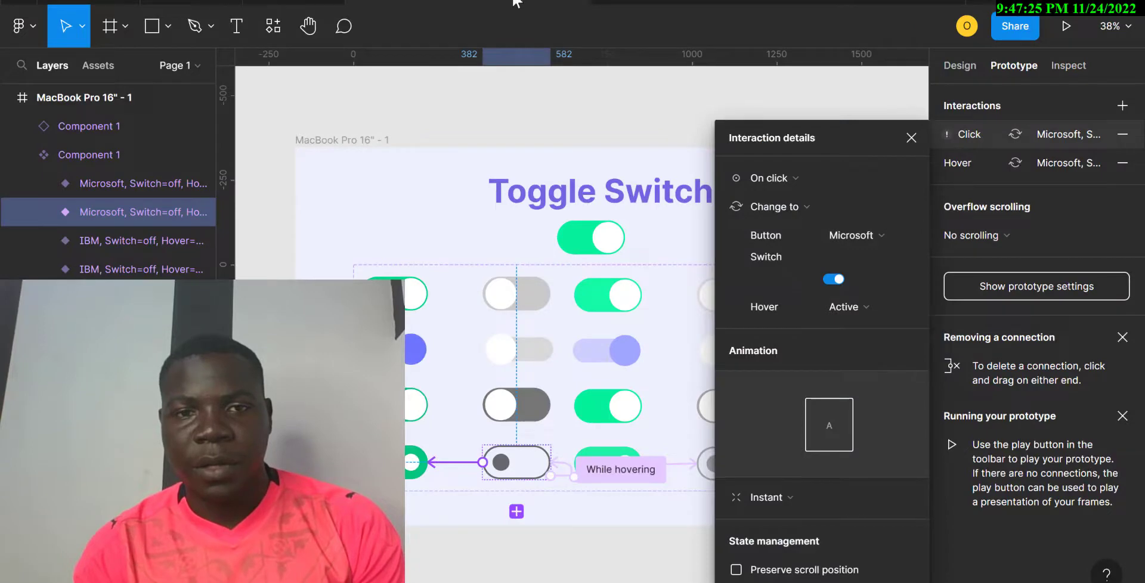
left_click(511, 295)
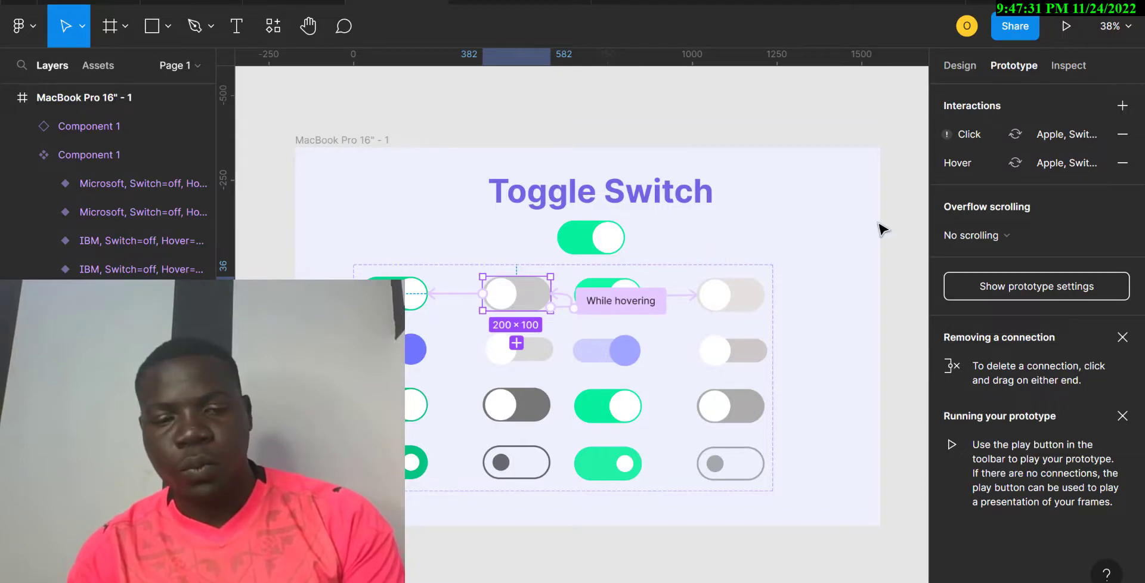
key("ctrl+z")
key("ctrl+z")
key("ctrl+z")
key("ctrl+z")
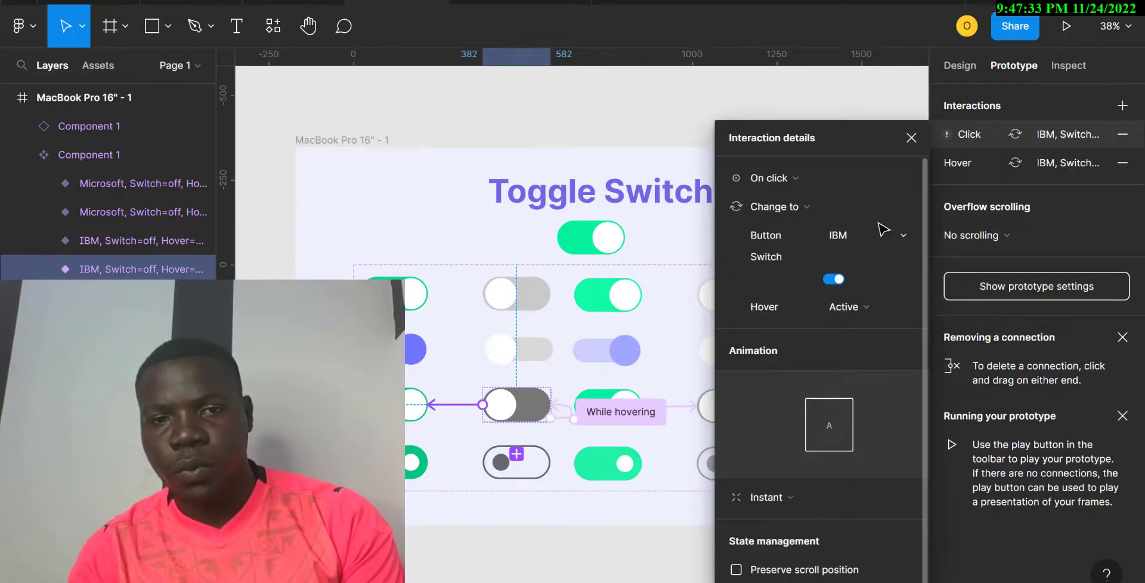
key("ctrl+z")
key("ctrl+z")
key("ctrl+z")
key("ctrl+z")
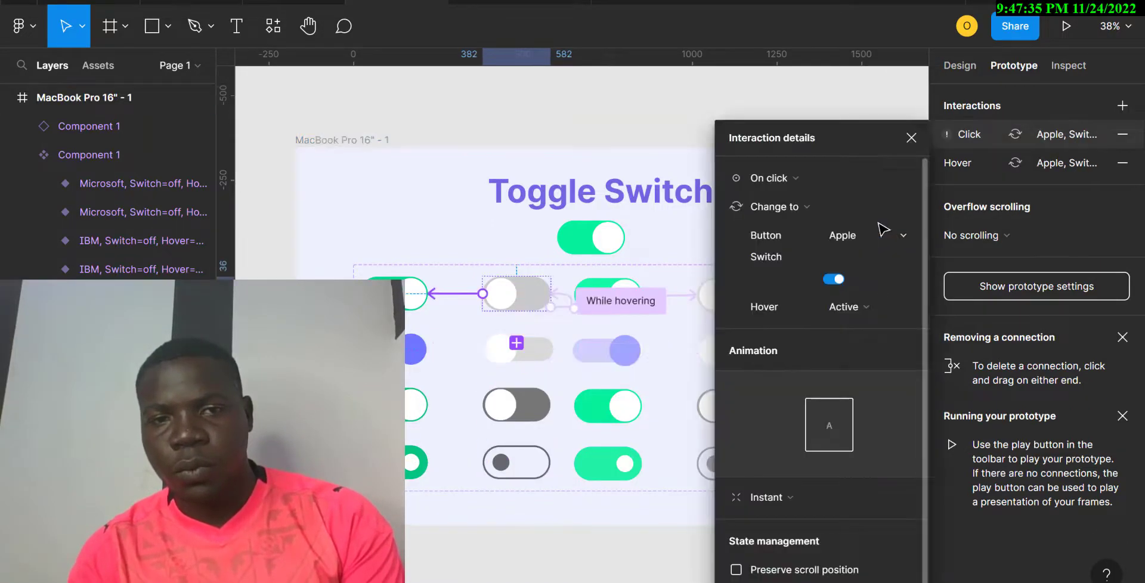
key("ctrl+z")
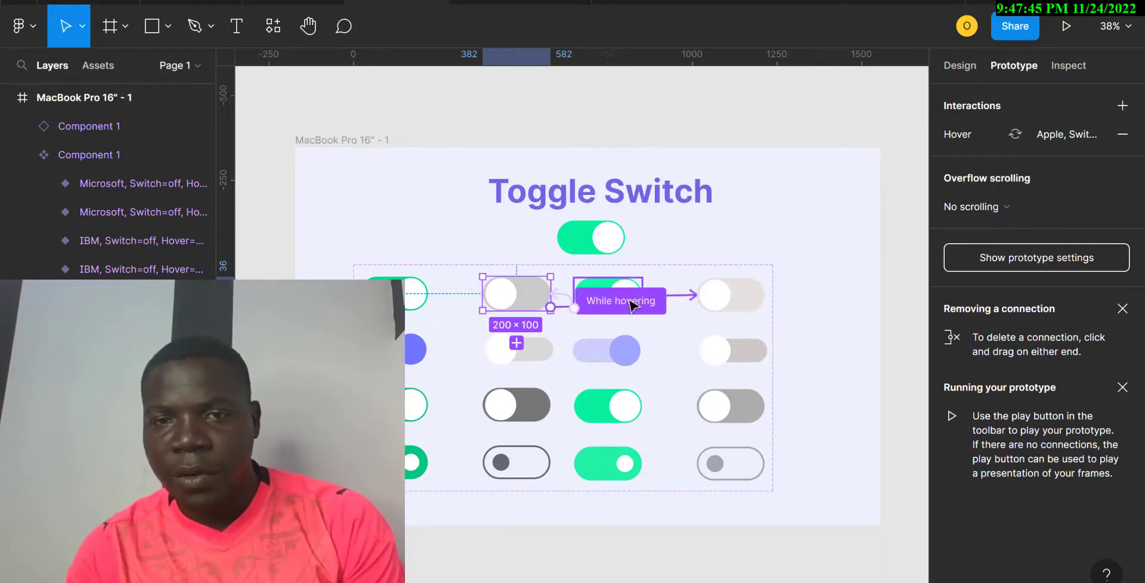
Inspect the rightmost first-row toggle's Click interaction, then select an IBM variant.
left_click(718, 305)
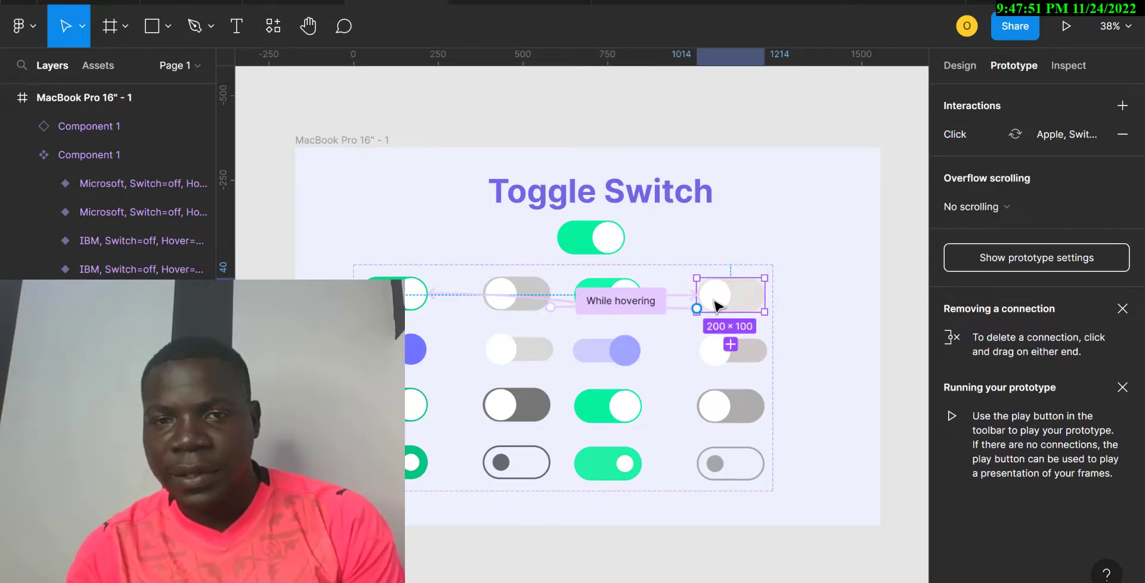
left_click(679, 307)
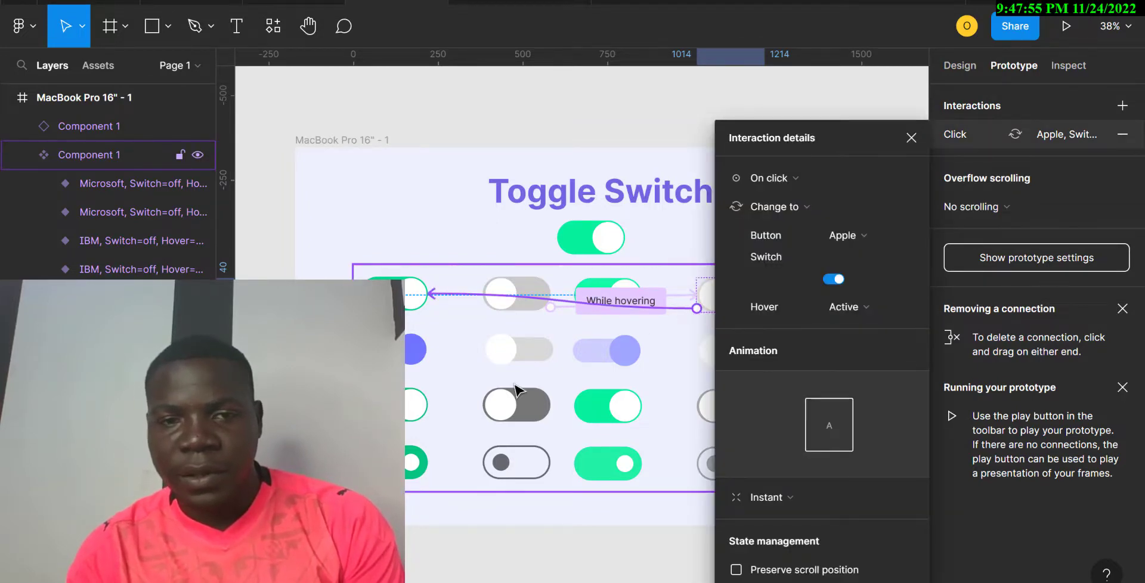
left_click(416, 419)
scroll(416, 417, "right", 3)
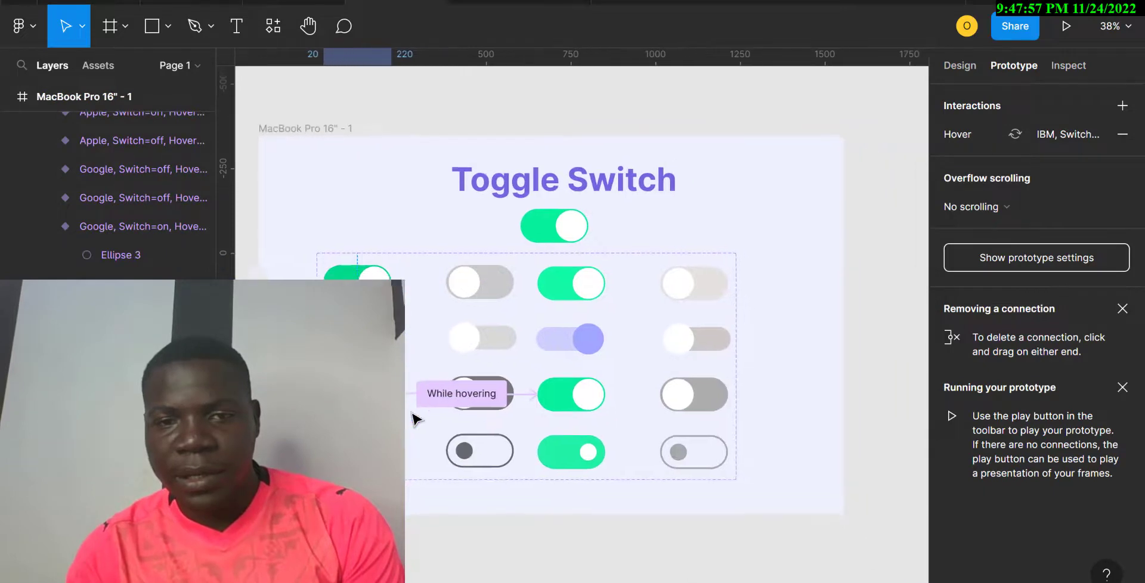
Link clicks on the right-column IBM and Microsoft hover toggles to their on variants, then preview.
left_click(654, 390)
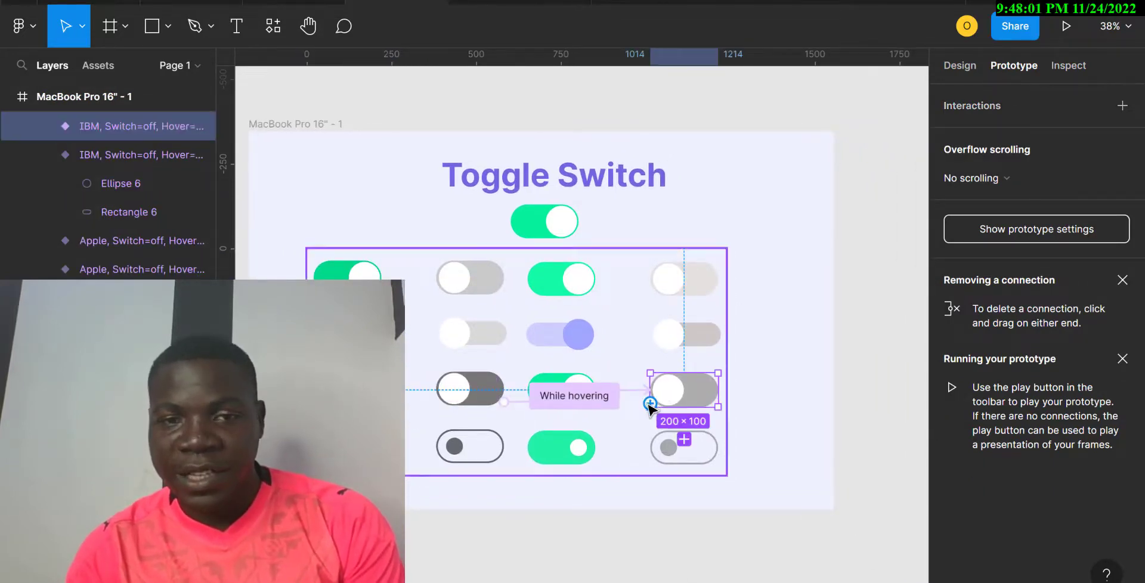
mouse_move(650, 404)
left_mouse_down()
mouse_move(409, 401)
mouse_move(396, 388)
left_mouse_up()
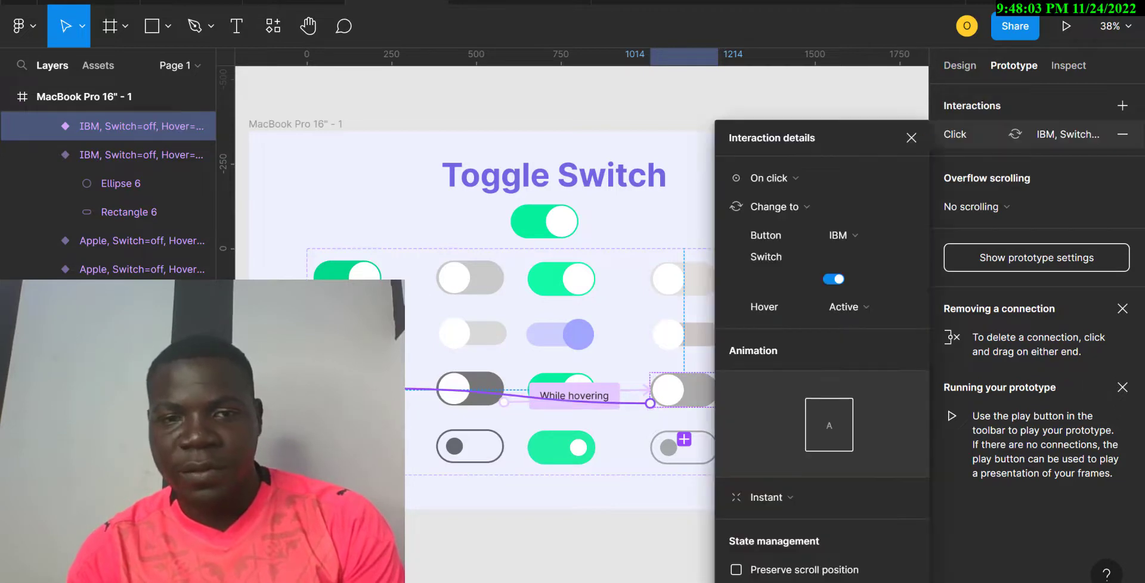
left_click(667, 458)
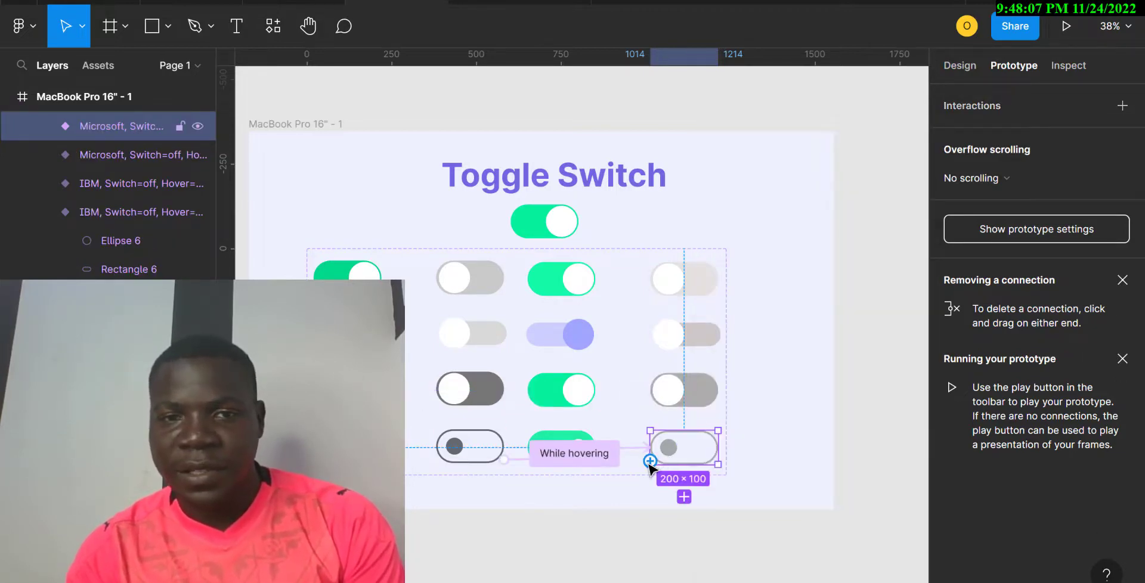
left_click_drag(650, 462, 387, 447)
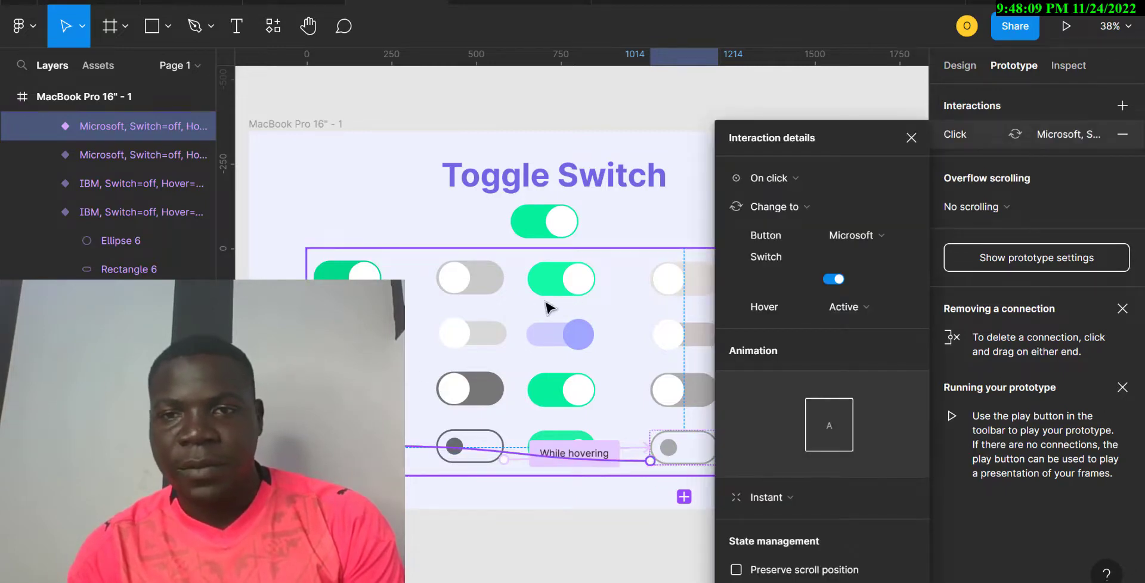
left_click(520, 2)
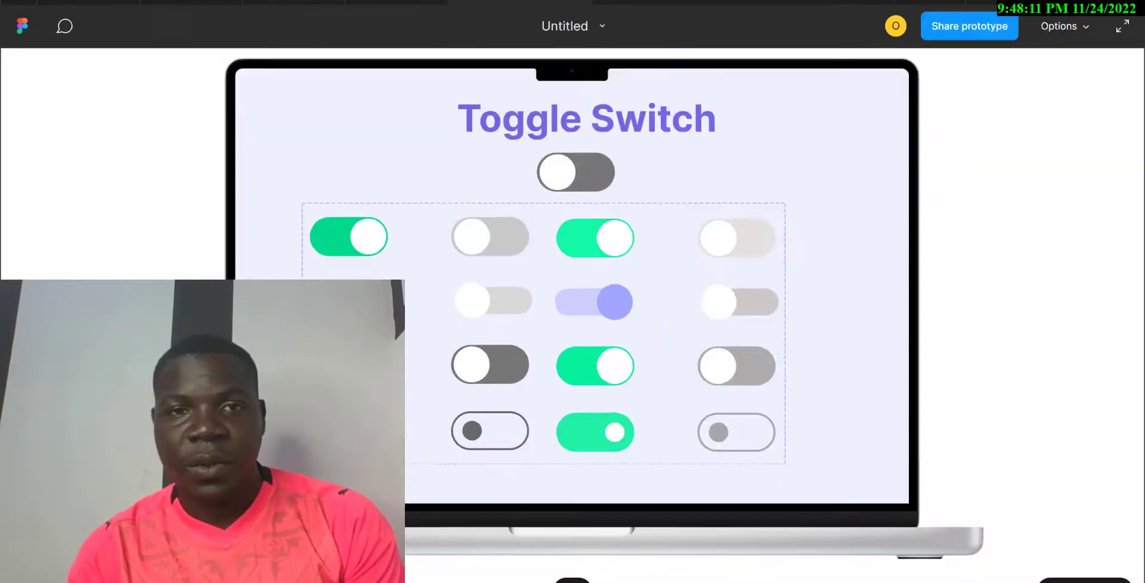
Test the top toggle in the preview, switching it on, off and on again.
left_click(559, 175)
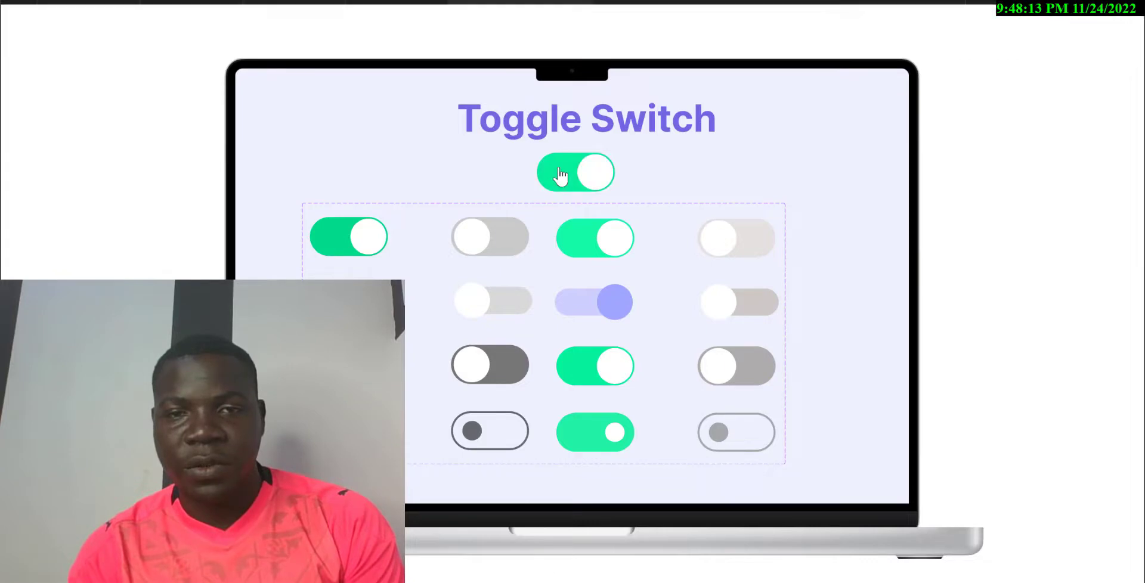
left_click(559, 175)
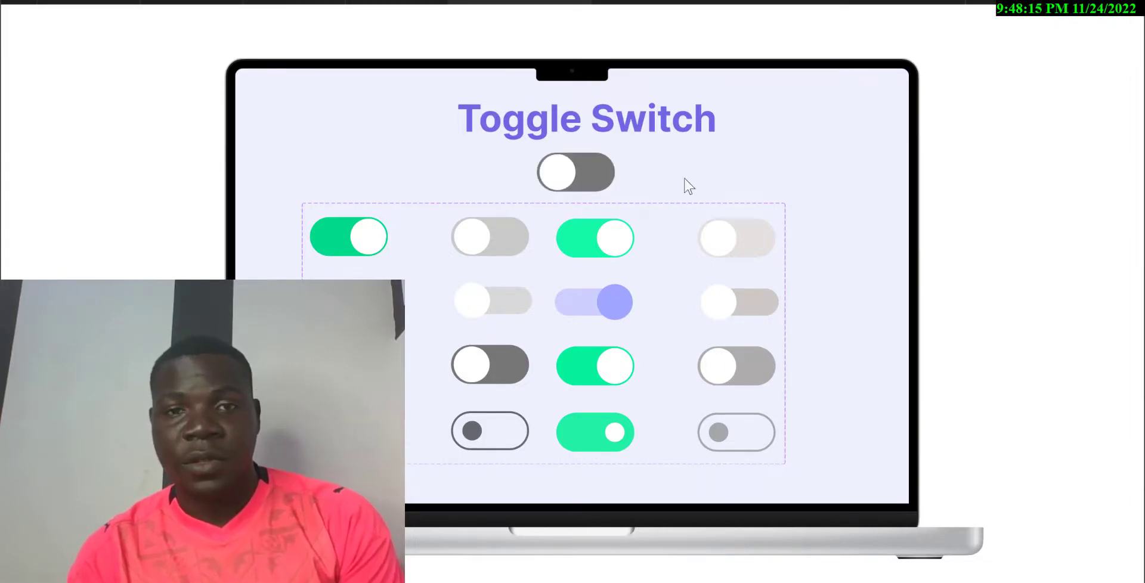
left_click(571, 189)
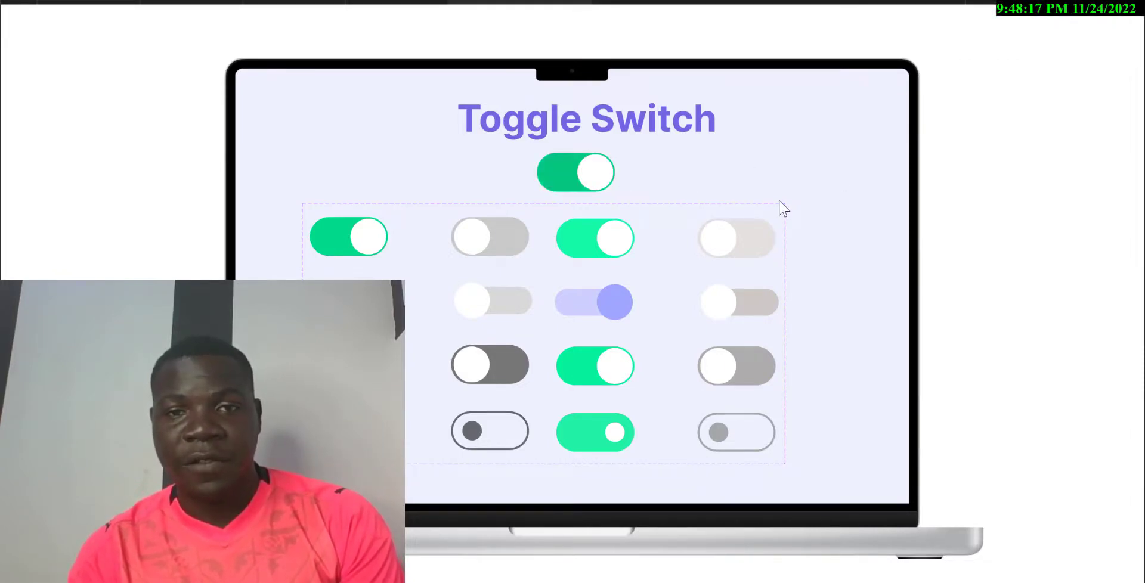
left_click(398, 3)
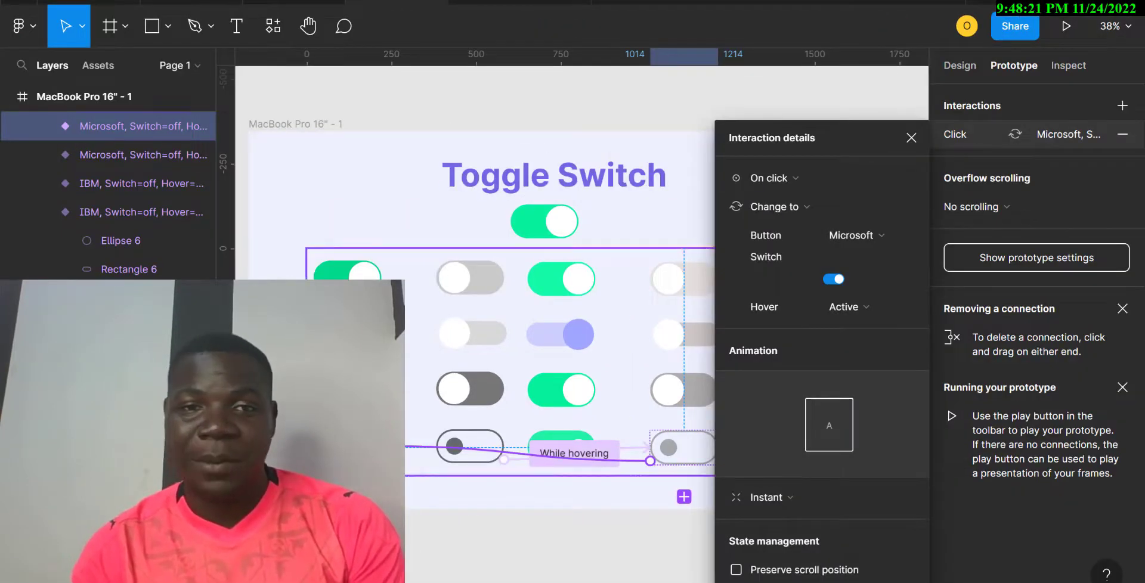
Set the top toggle instance's Button property to Google and open the preview.
left_click(529, 224)
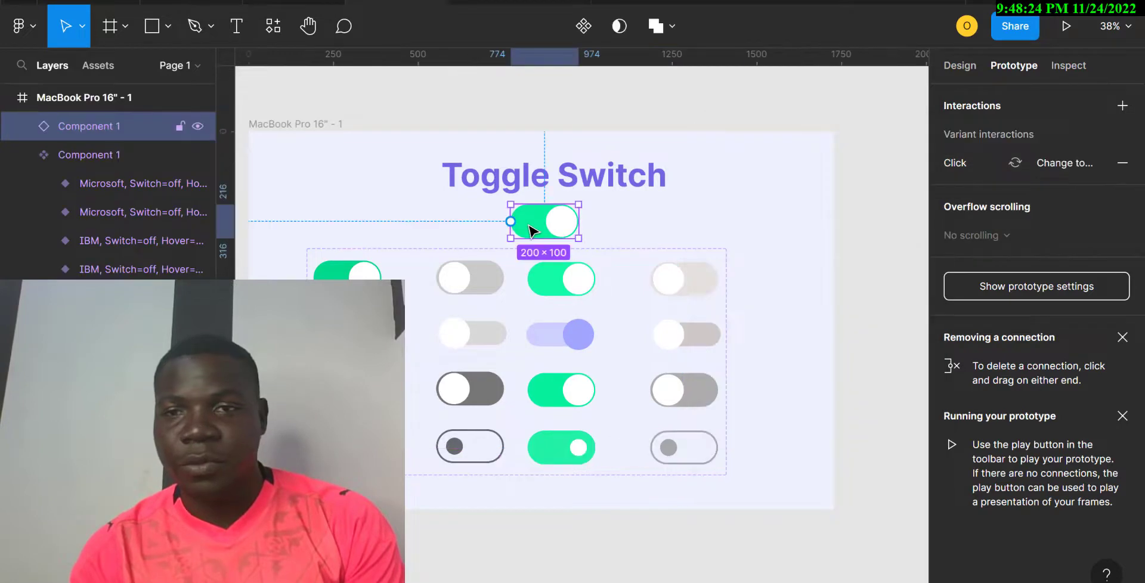
left_click(970, 63)
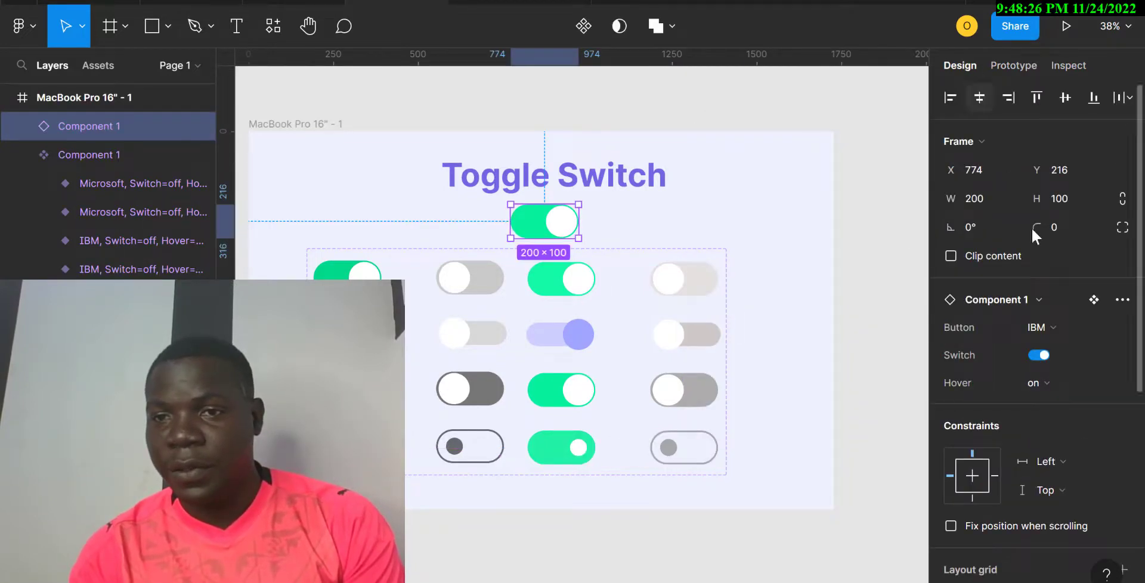
left_click(1052, 329)
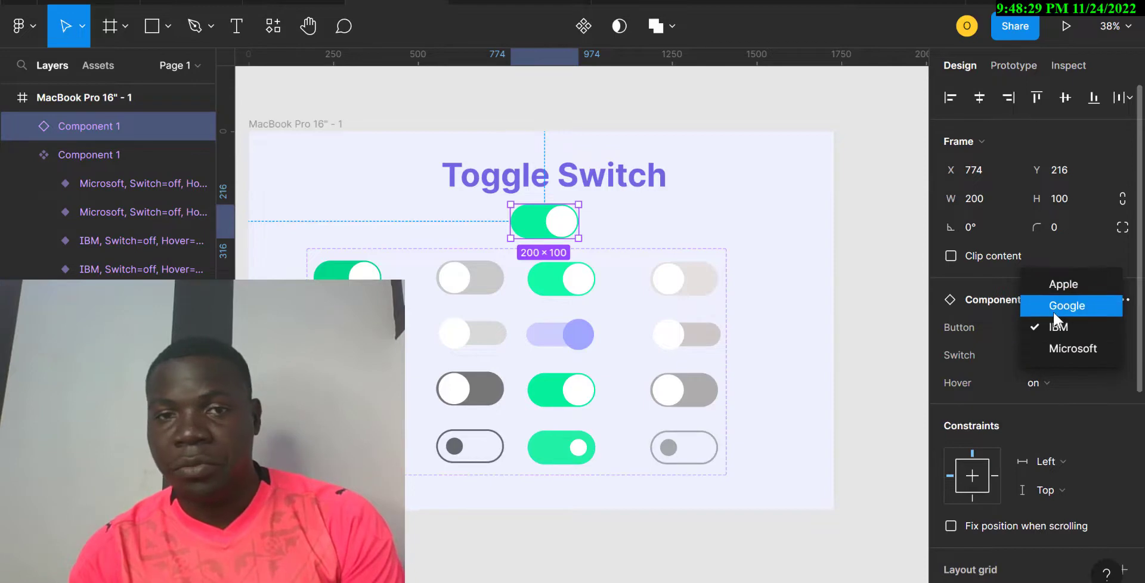
left_click(1053, 312)
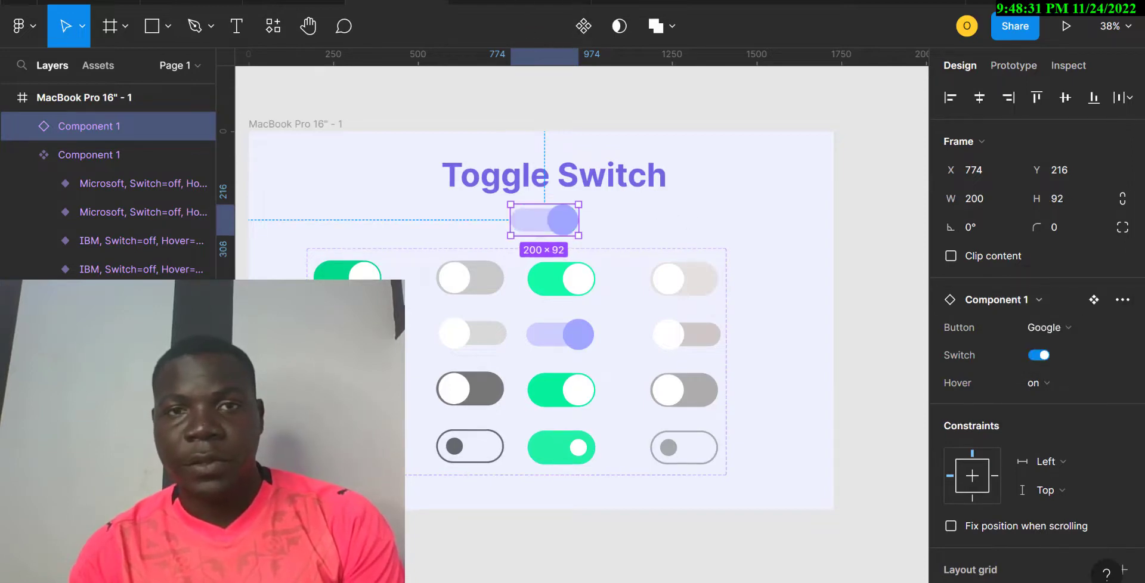
left_click(518, 2)
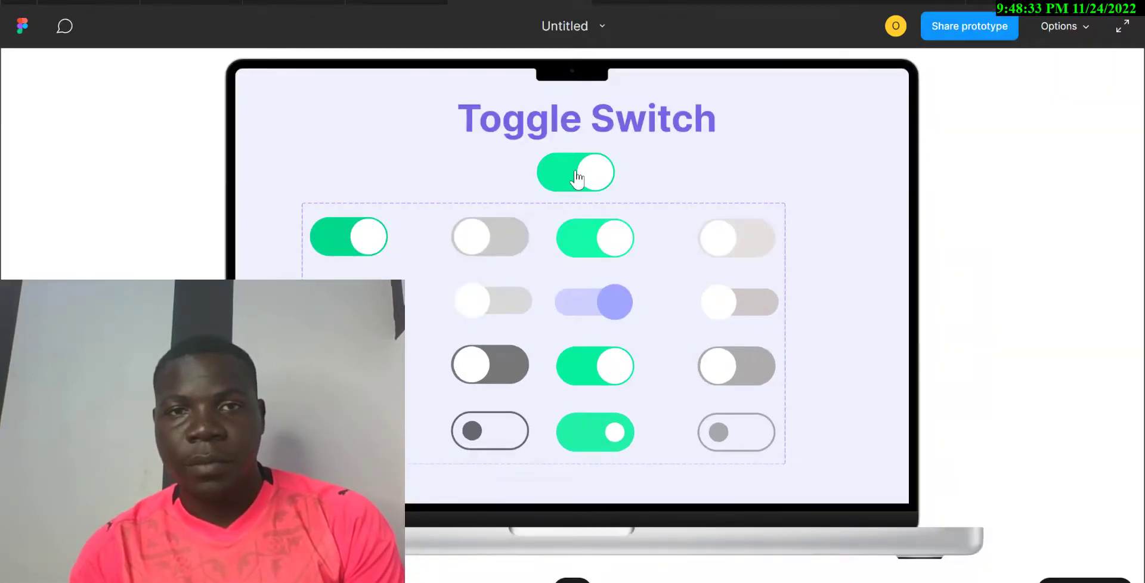
Return briefly to the editor, select the Toggle Switch title, and reopen the preview.
left_click(396, 2)
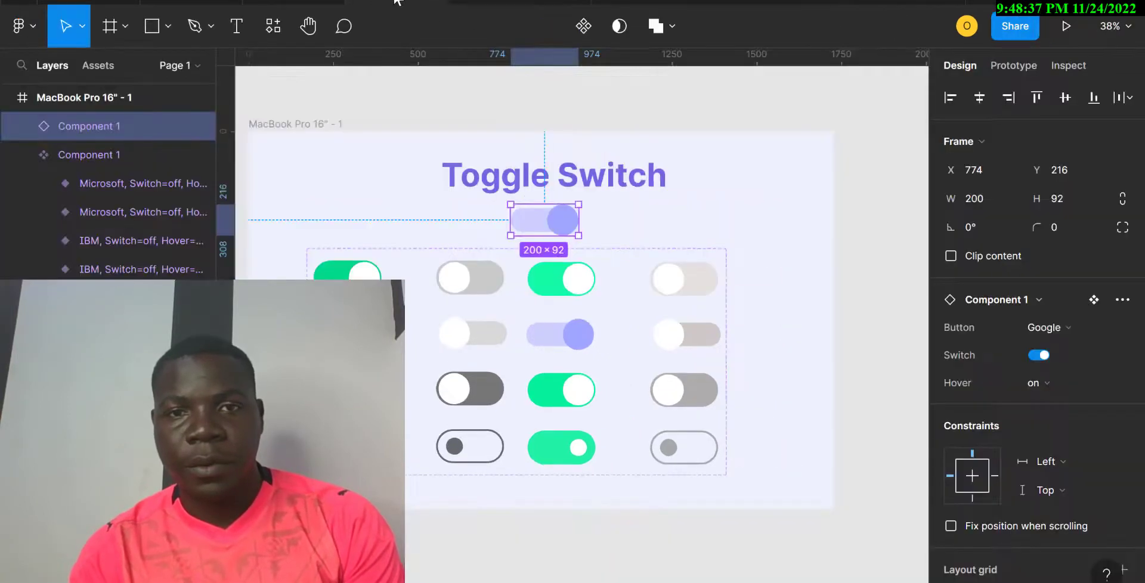
left_click(641, 187)
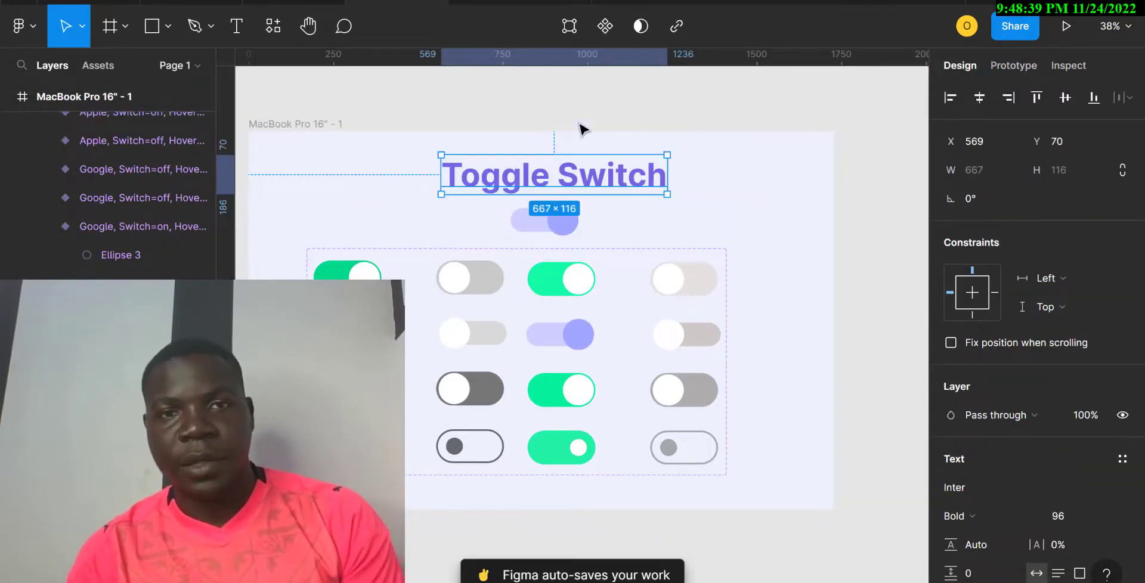
left_click(512, 3)
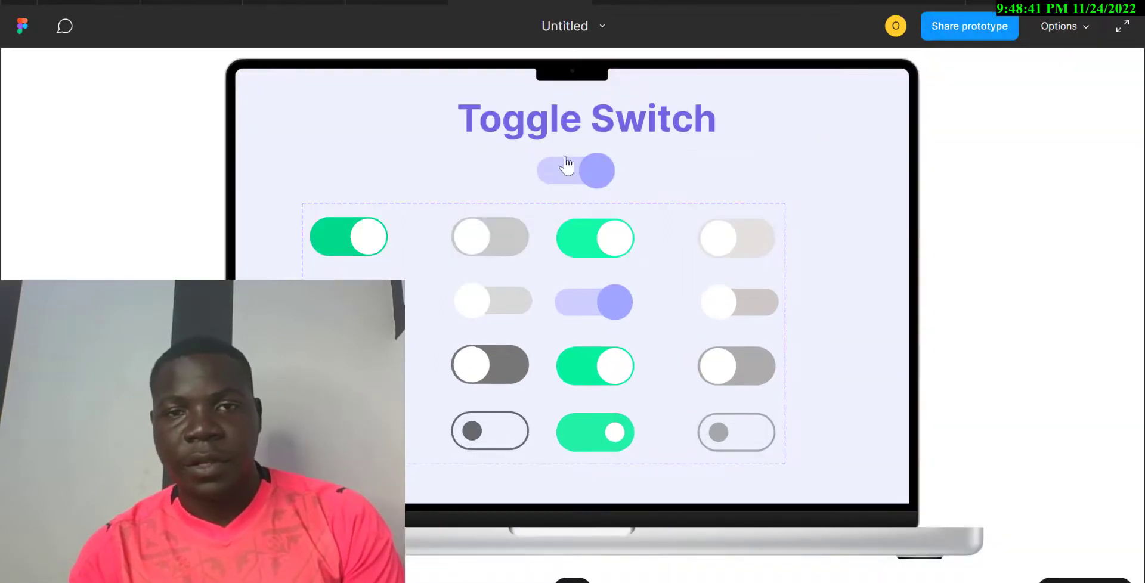
Flip the Google top toggle off, on and off in the preview, then return to the editor.
left_click(591, 175)
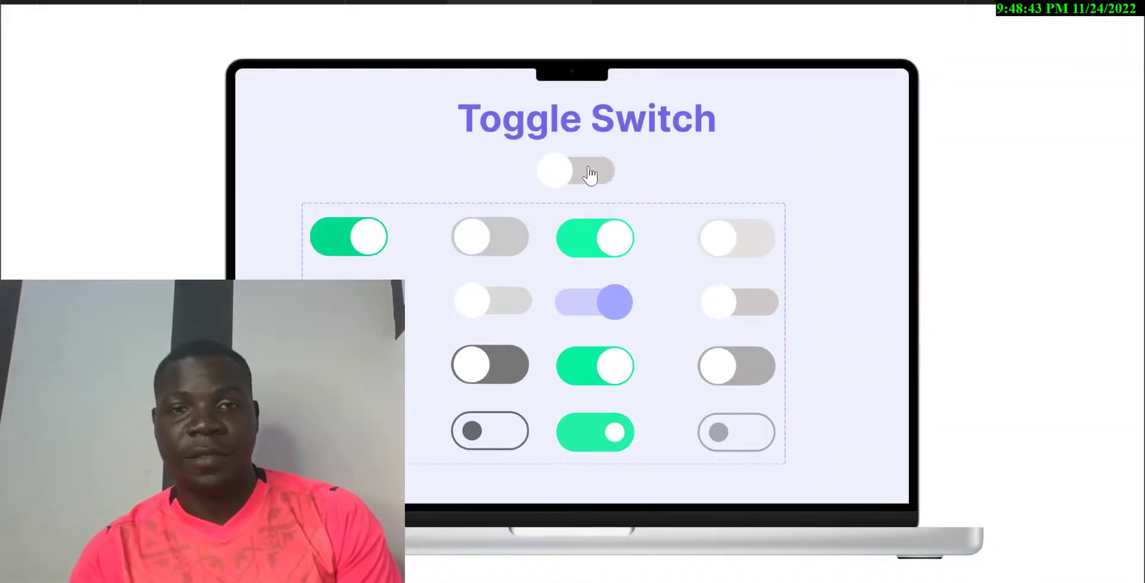
left_click(565, 184)
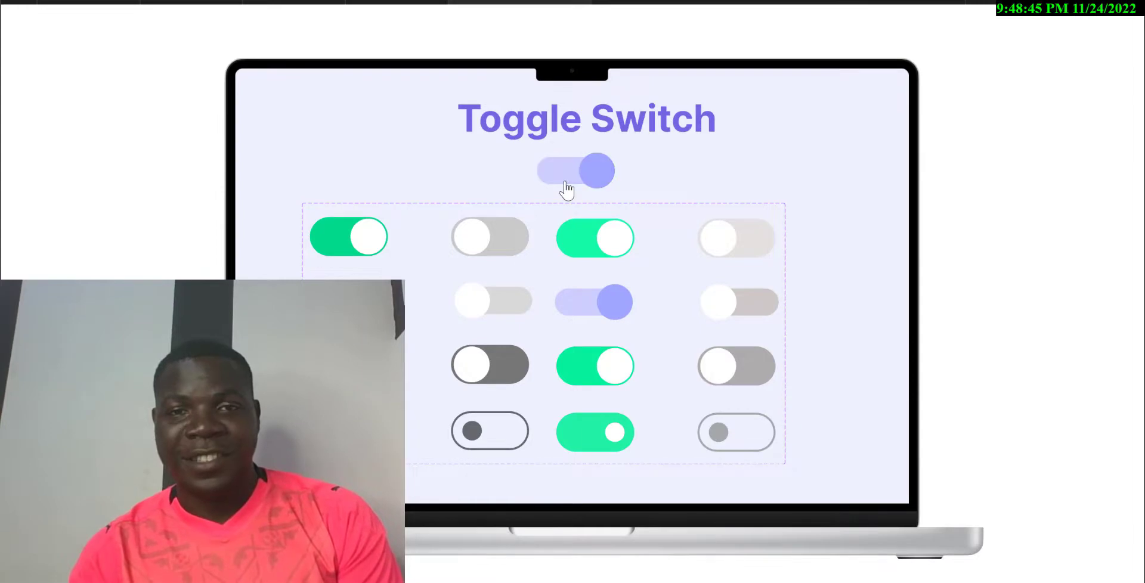
left_click(589, 181)
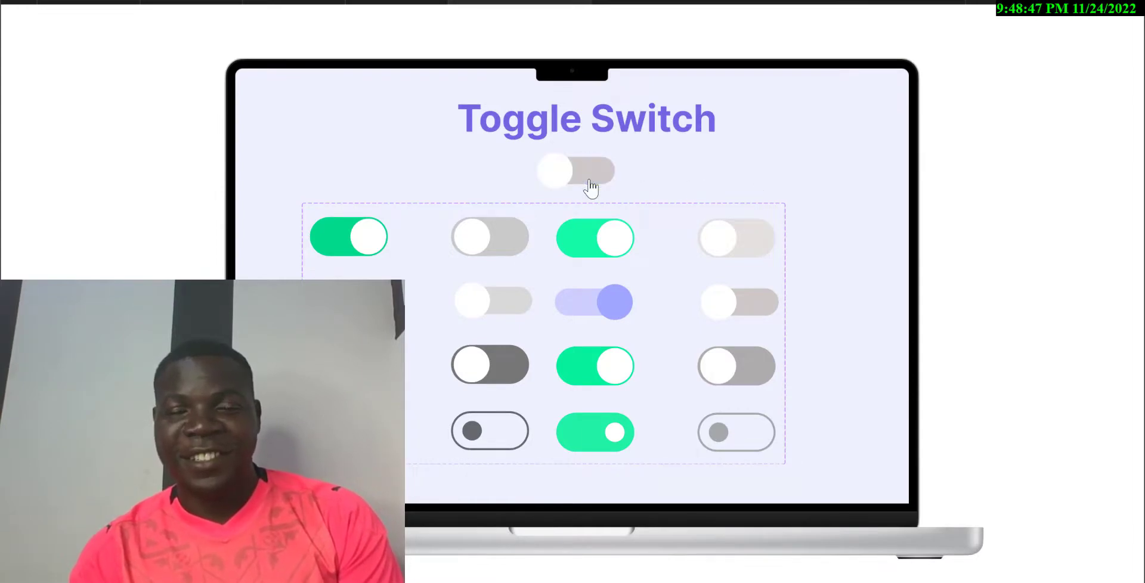
left_click(398, 2)
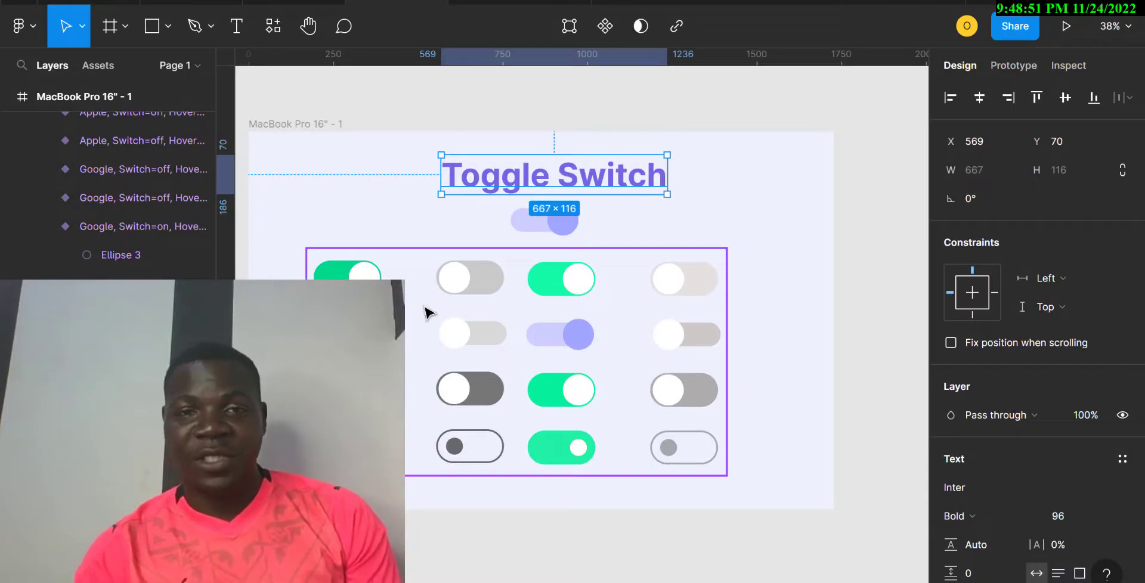
Open the Apple on variant's prototype interactions, then the Google variant's while-hovering interaction.
left_click(564, 225)
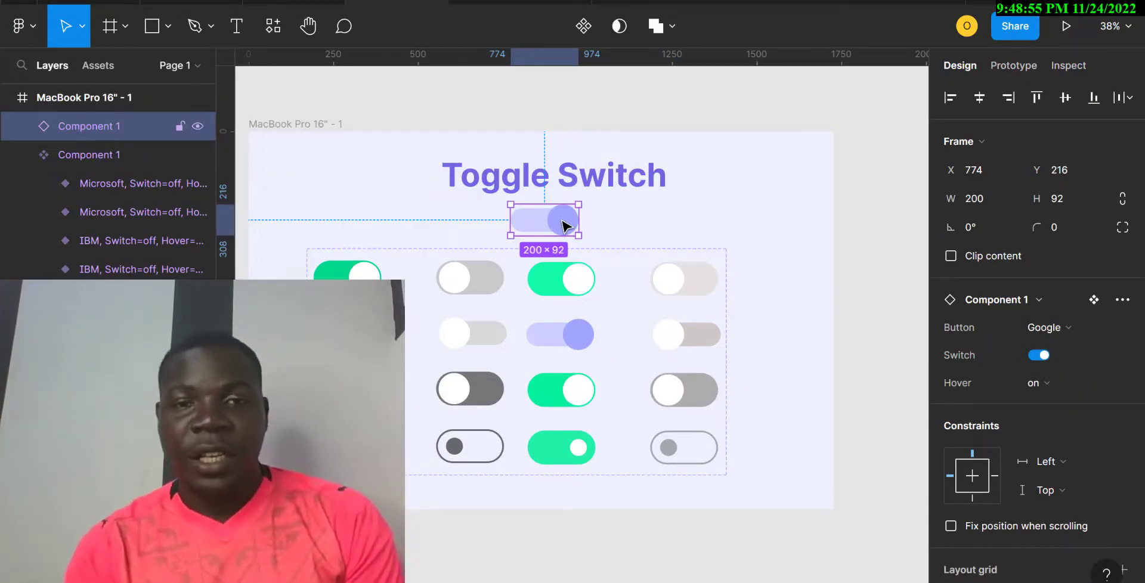
left_click(785, 327)
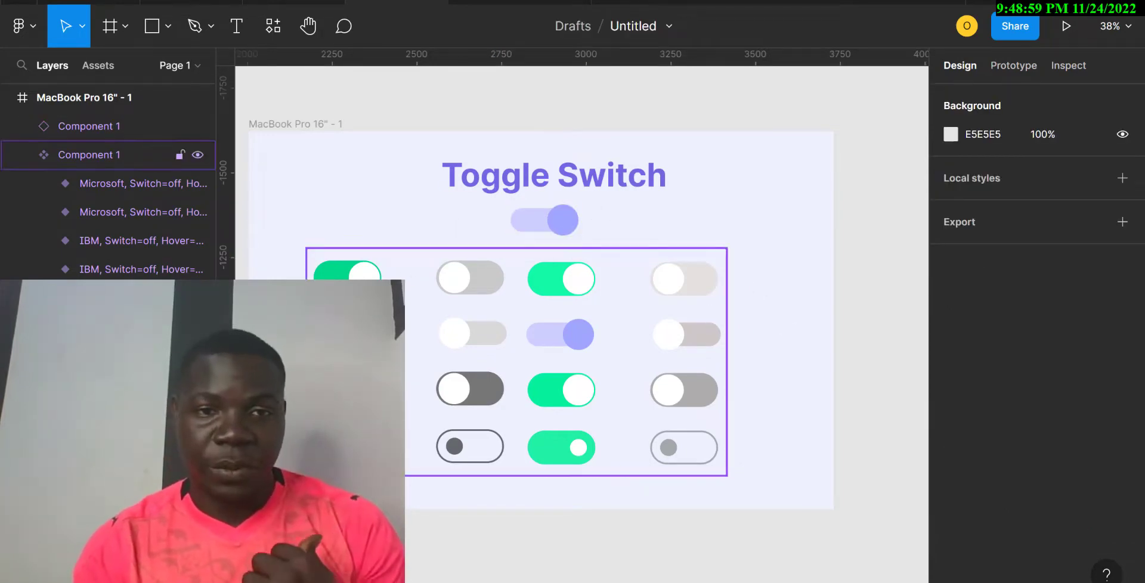
double_click(347, 277)
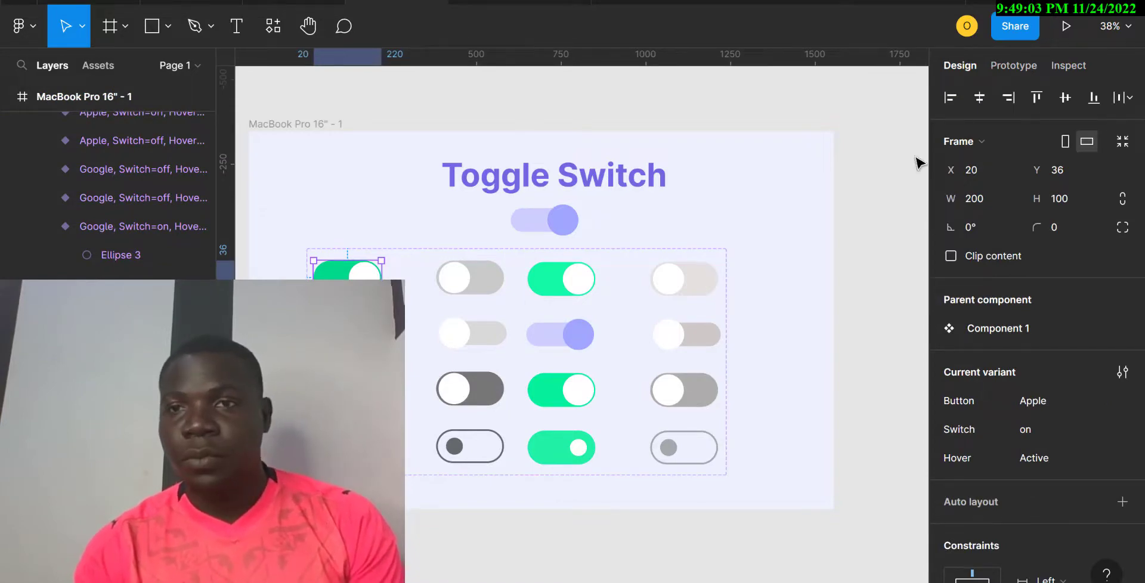
left_click(1013, 65)
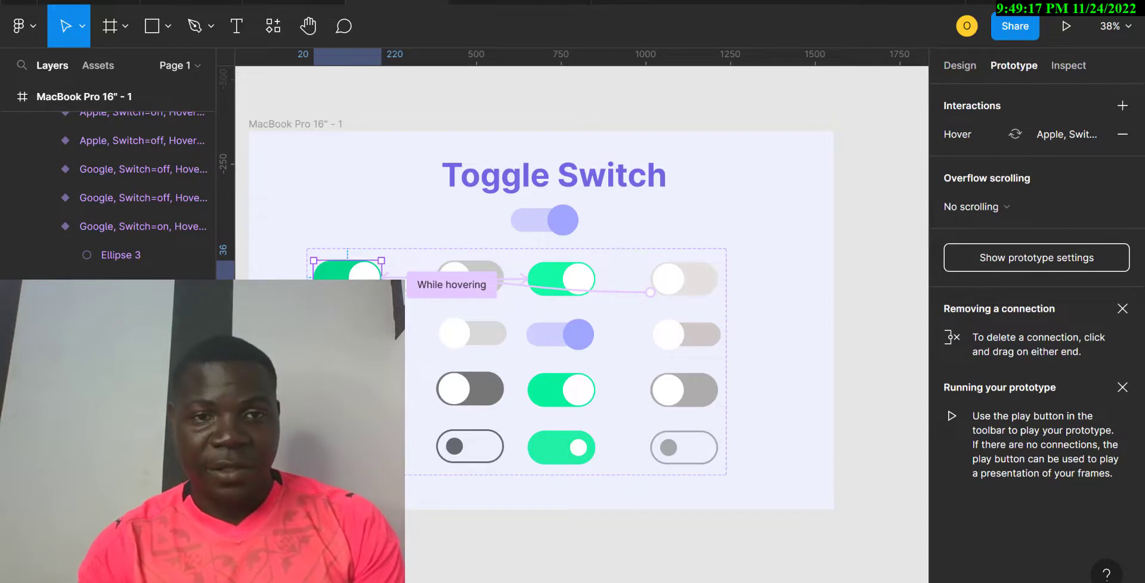
left_click(346, 334)
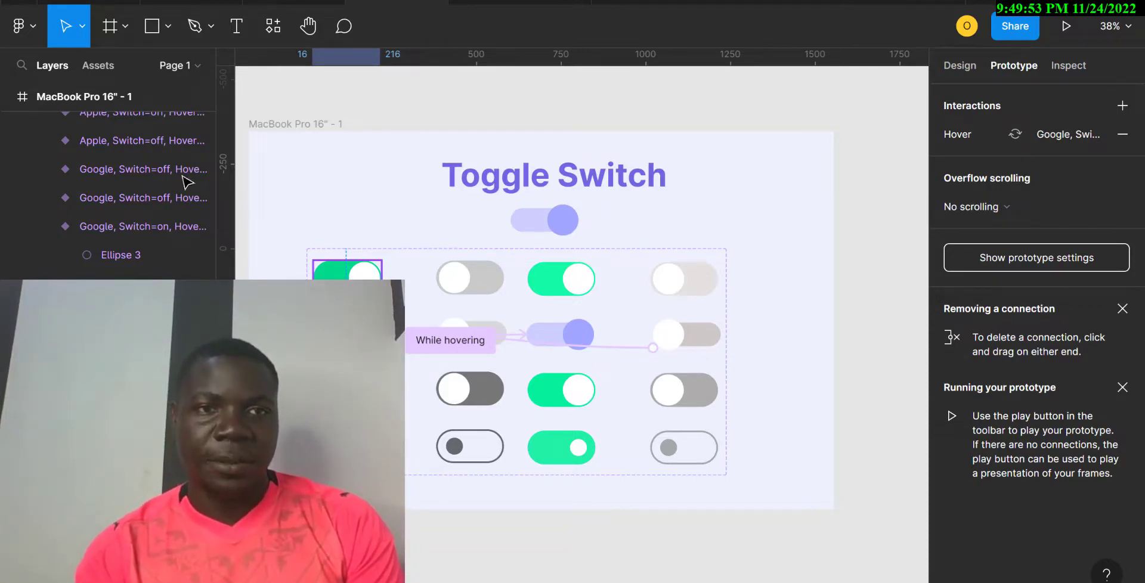
Add a text layer below the MacBook frame with the contact phone number, digits grouped by spaces.
left_click(234, 36)
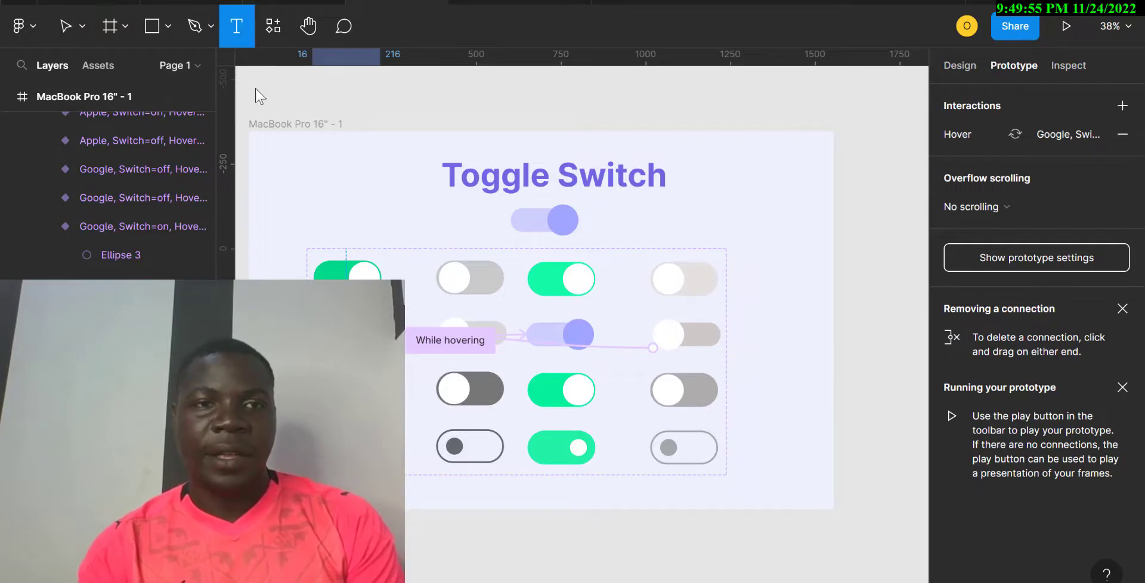
left_click(427, 534)
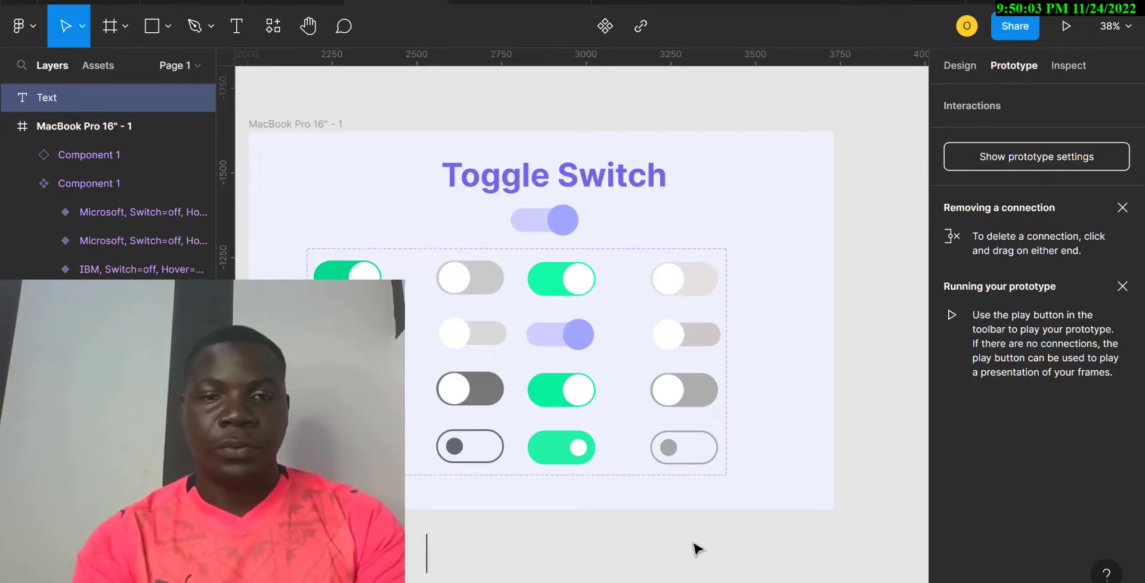
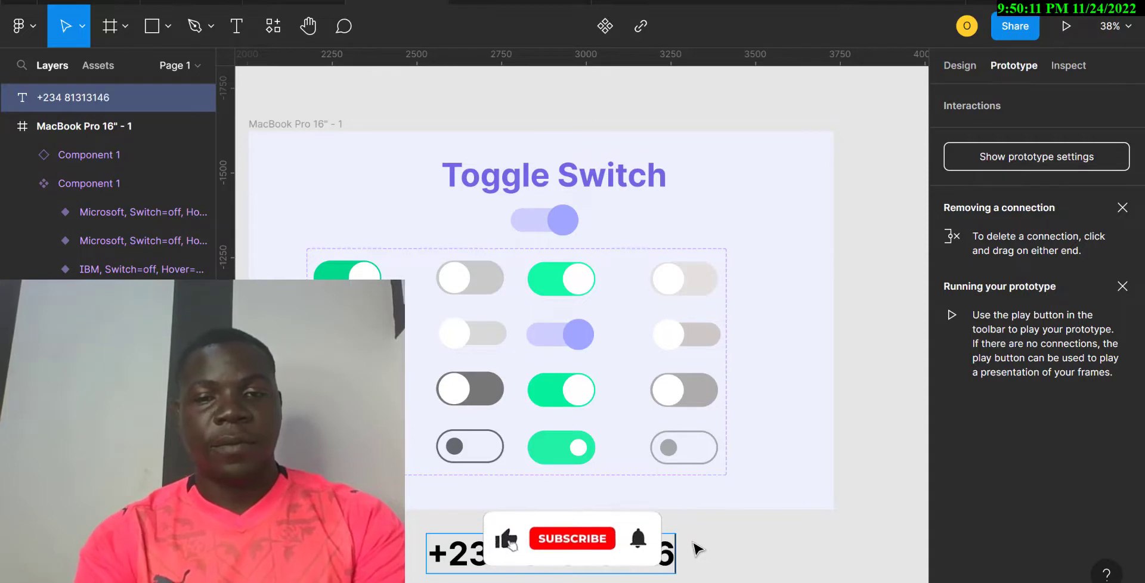
left_click(578, 553)
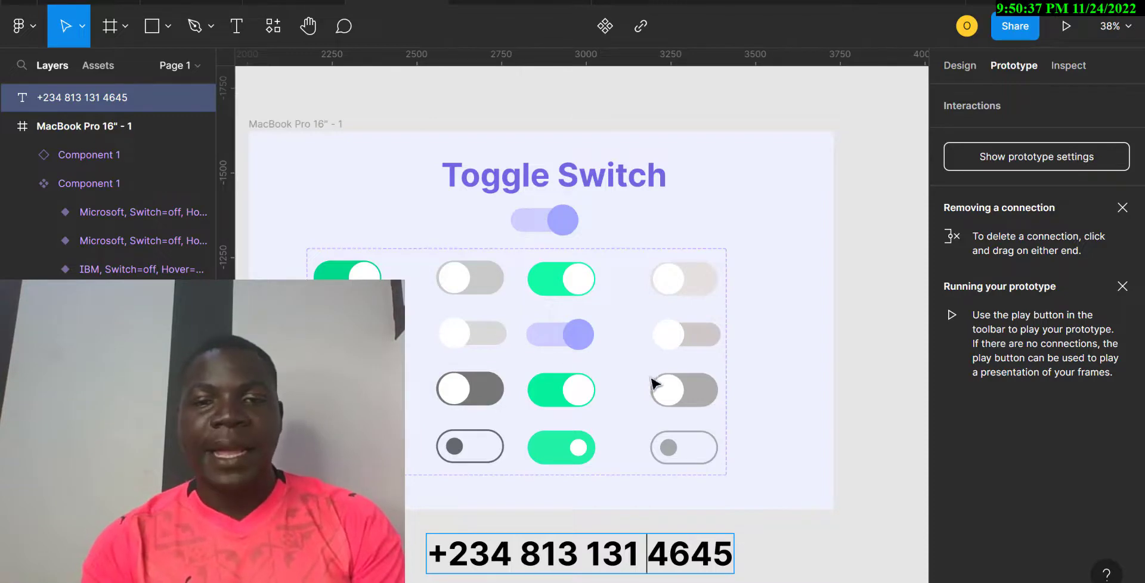
key("Escape")
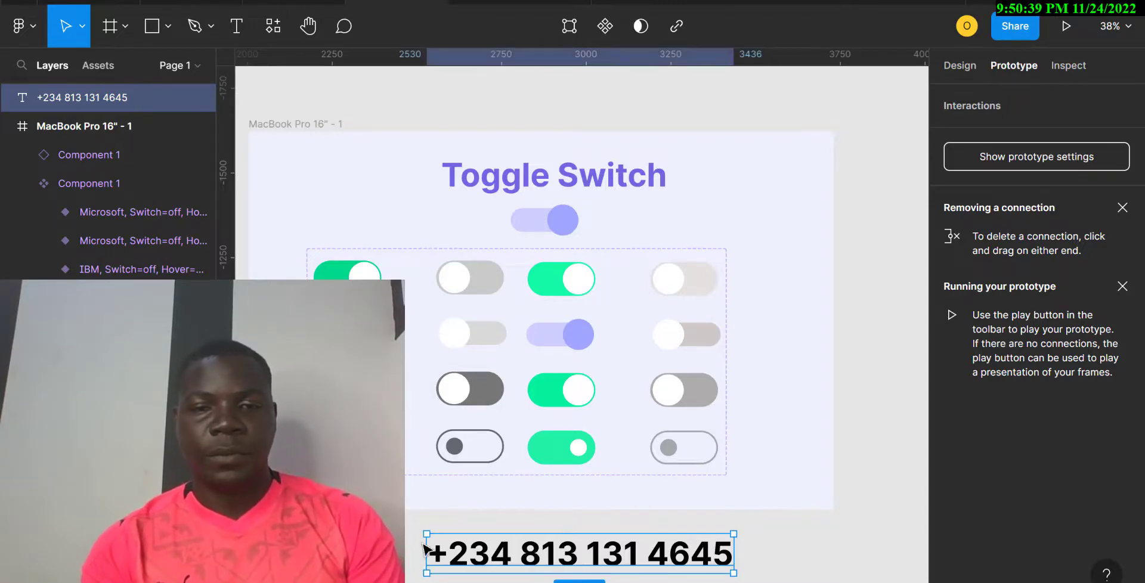